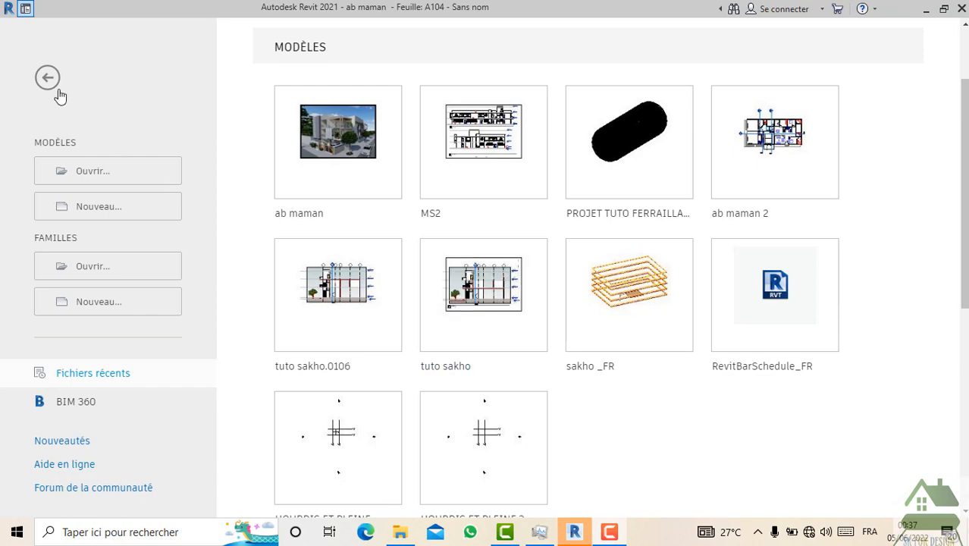
- Return to the open ab maman project and examine the building from its street sides in the {3D} view
click(26, 11)
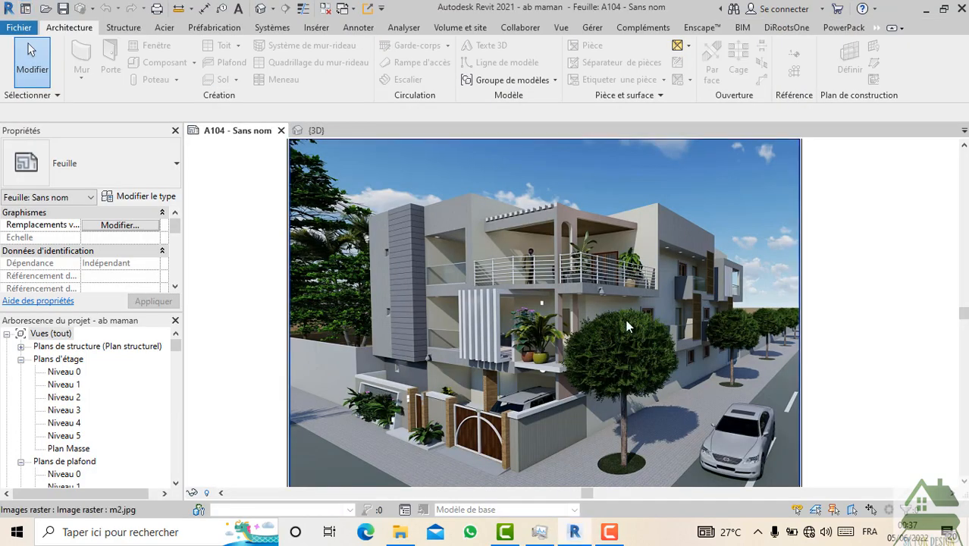
scroll(614, 288, down, 2)
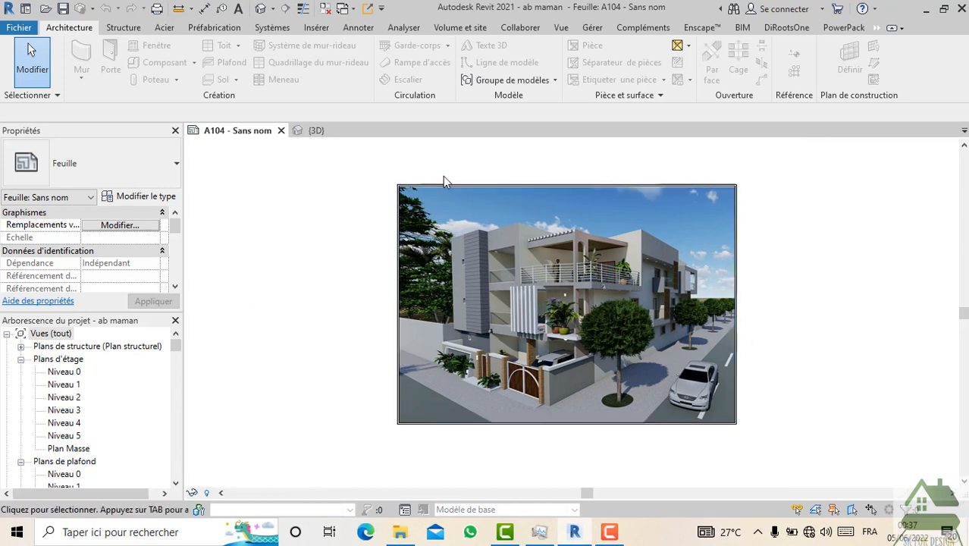
click(314, 130)
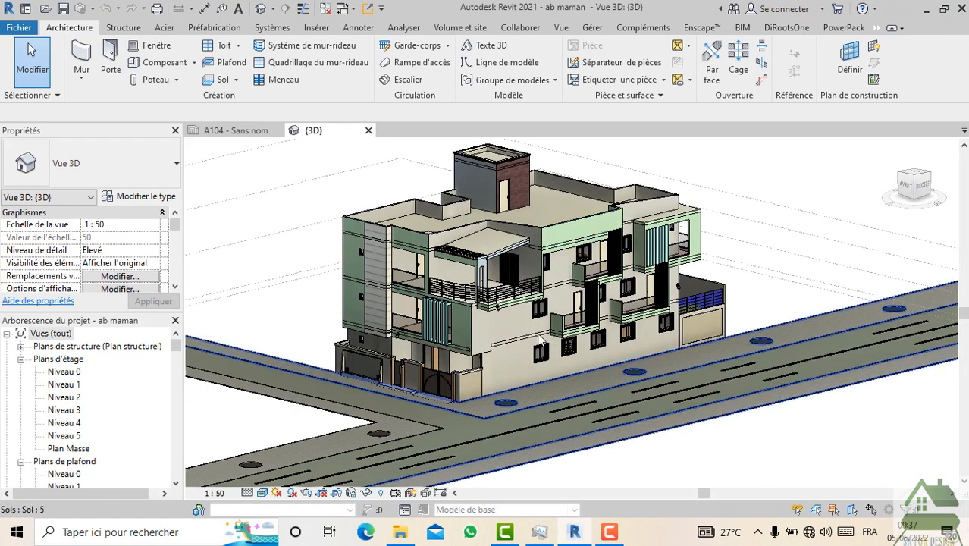
scroll(741, 278, up, 4)
scroll(740, 277, down, 3)
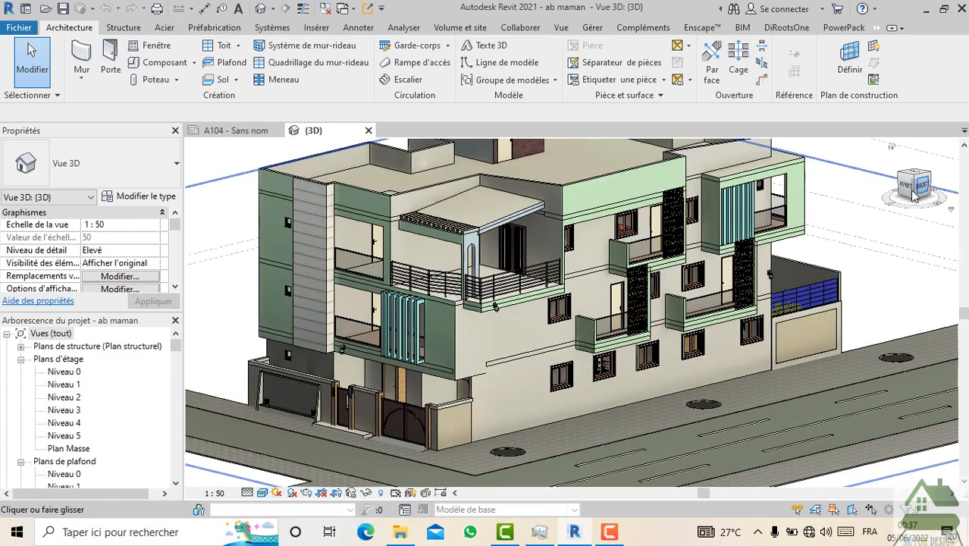
shift+middle_drag(741, 278, 918, 271)
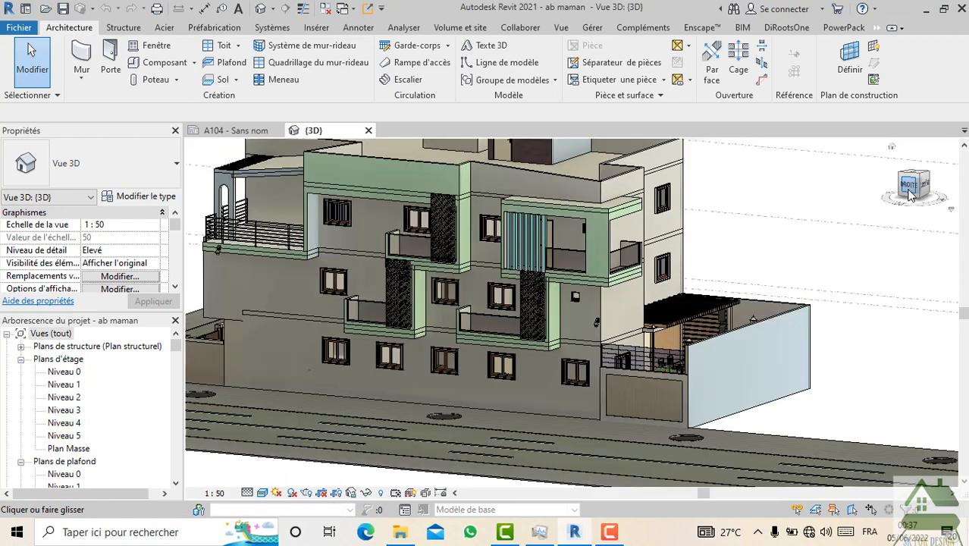
drag(910, 190, 915, 197)
middle_drag(831, 263, 848, 293)
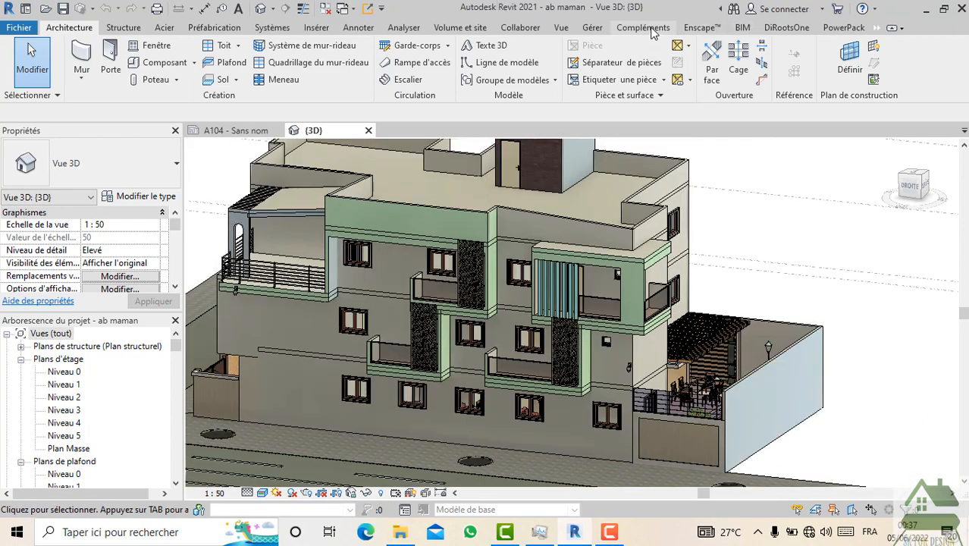
click(743, 30)
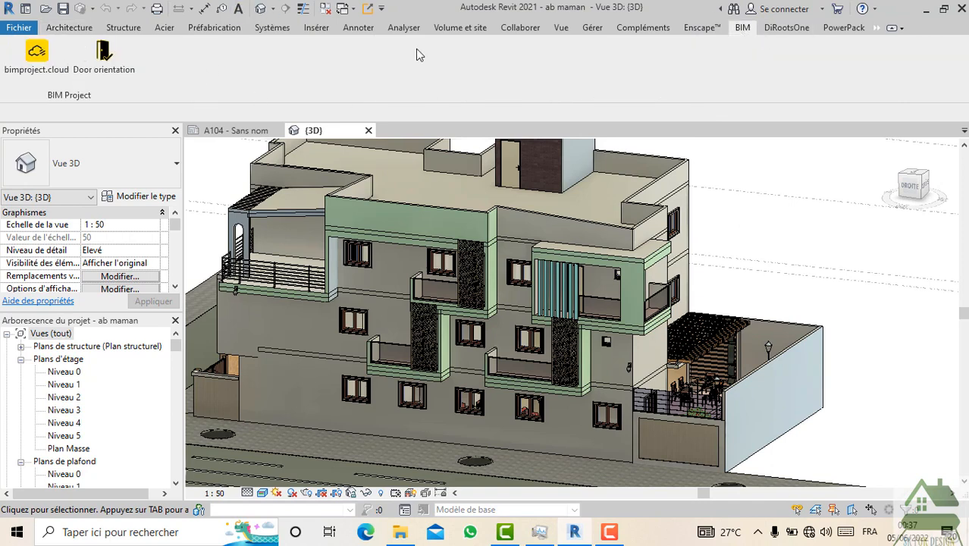
scroll(761, 319, down, 1)
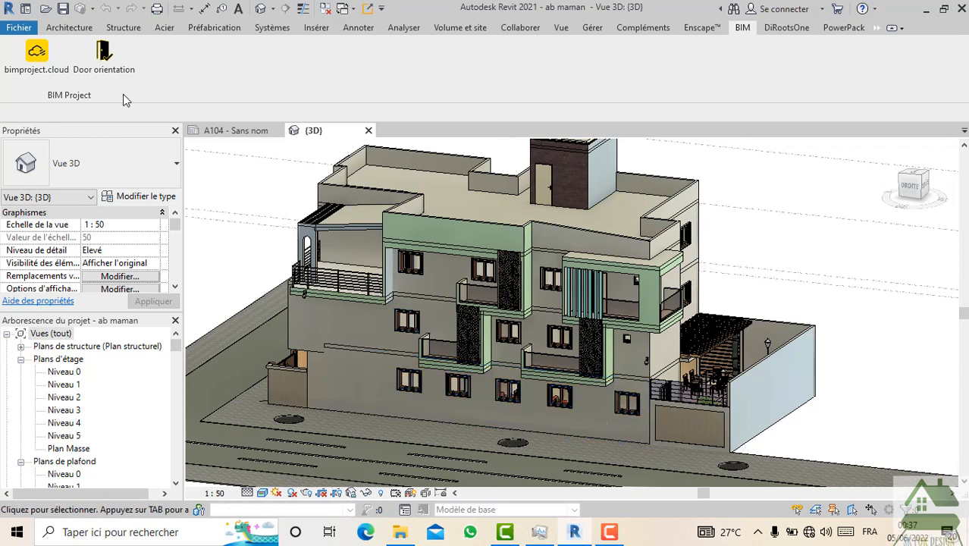
scroll(396, 390, up, 2)
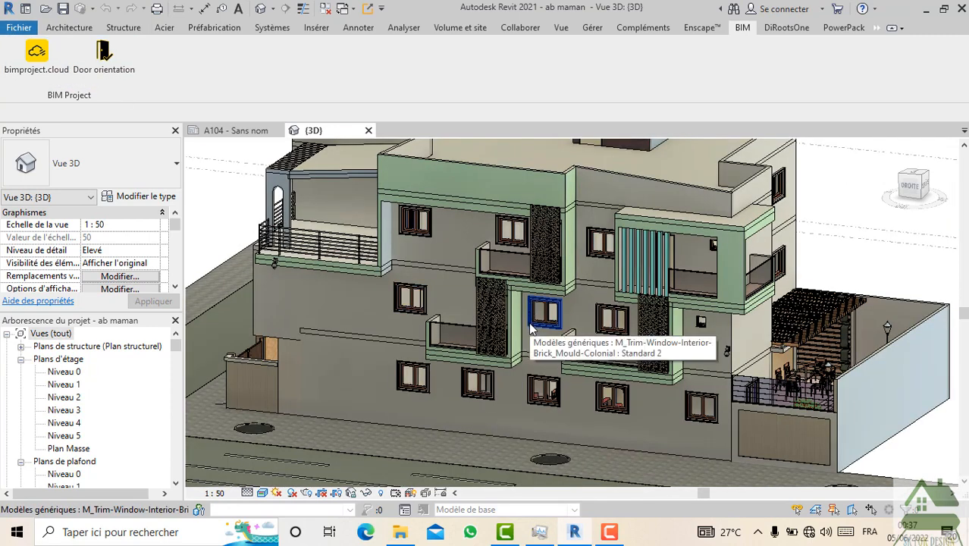
scroll(529, 322, down, 1)
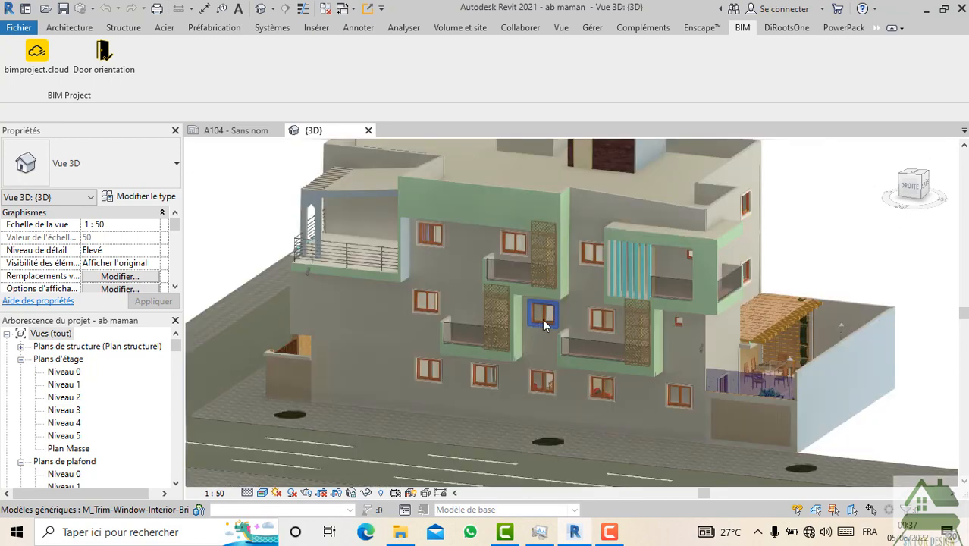
mouse_move(914, 187)
mouse_down()
mouse_move(955, 184)
mouse_move(213, 183)
mouse_move(810, 221)
mouse_move(452, 140)
mouse_up()
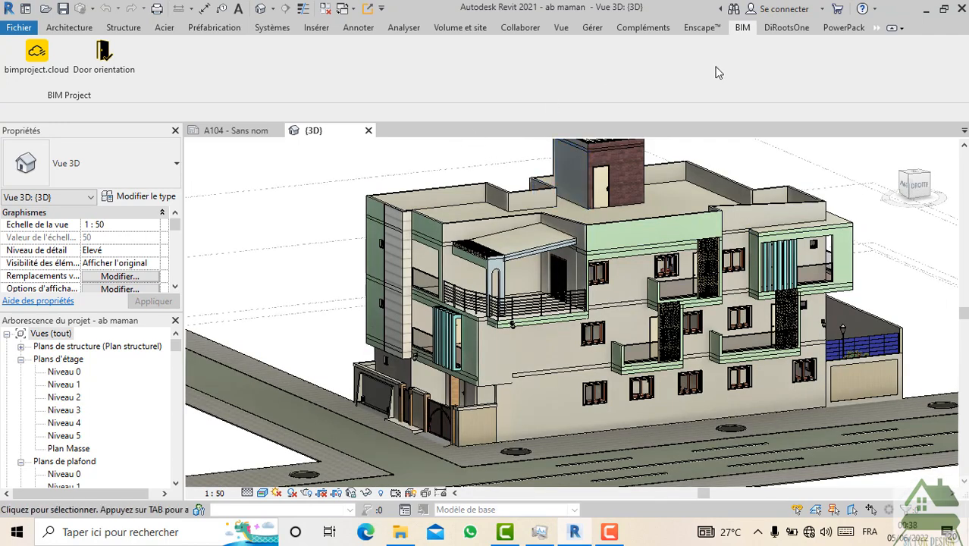
- Launch the SheetLink tool of the DiRootsOne add-in
click(789, 29)
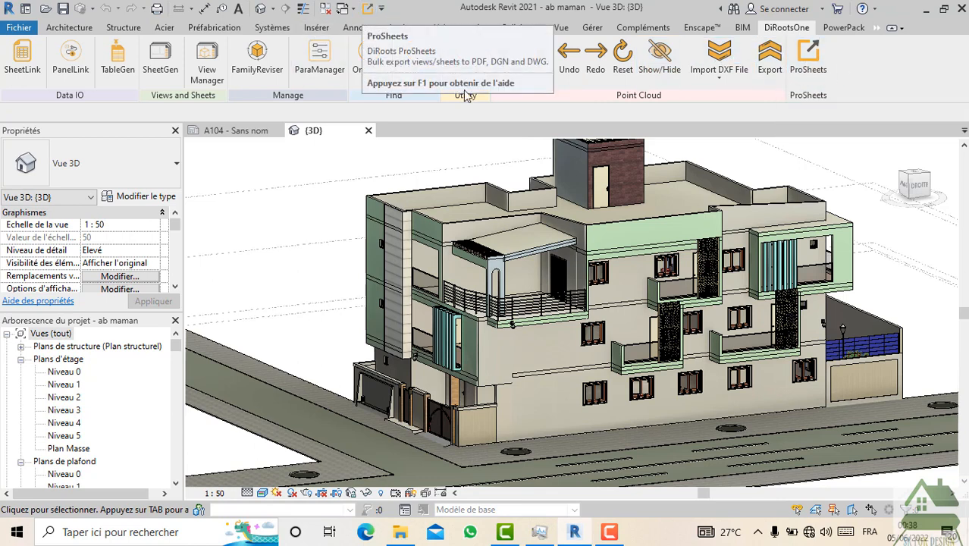
scroll(764, 329, down, 1)
middle_drag(739, 363, 680, 328)
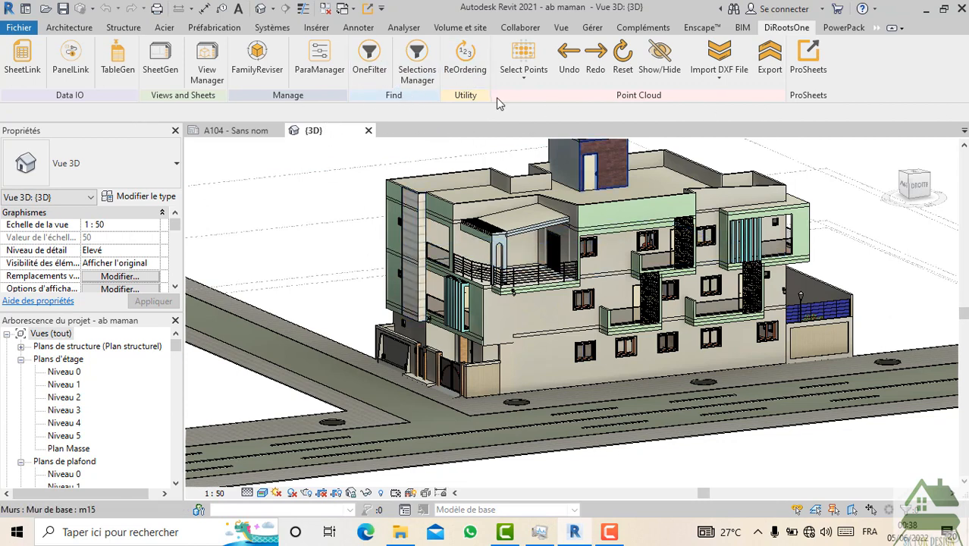
click(23, 76)
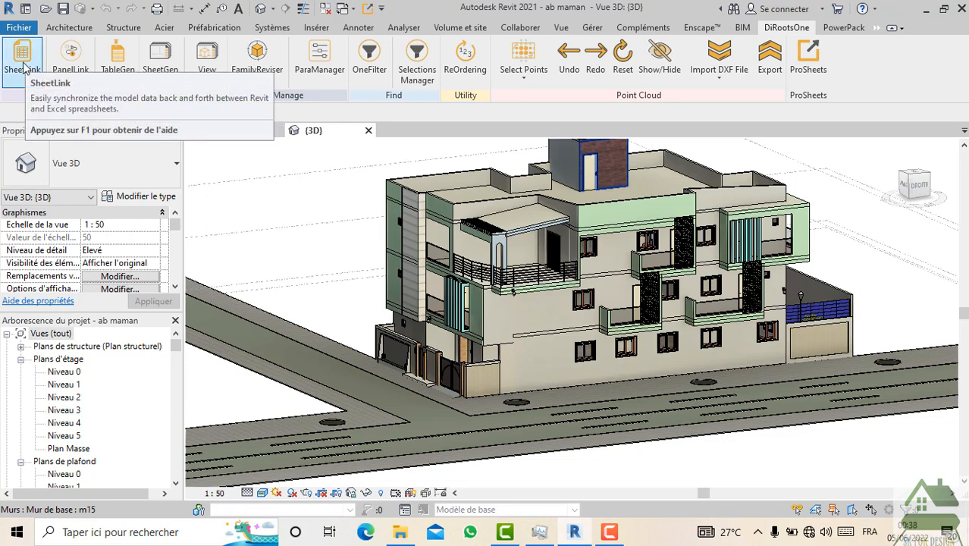
click(24, 68)
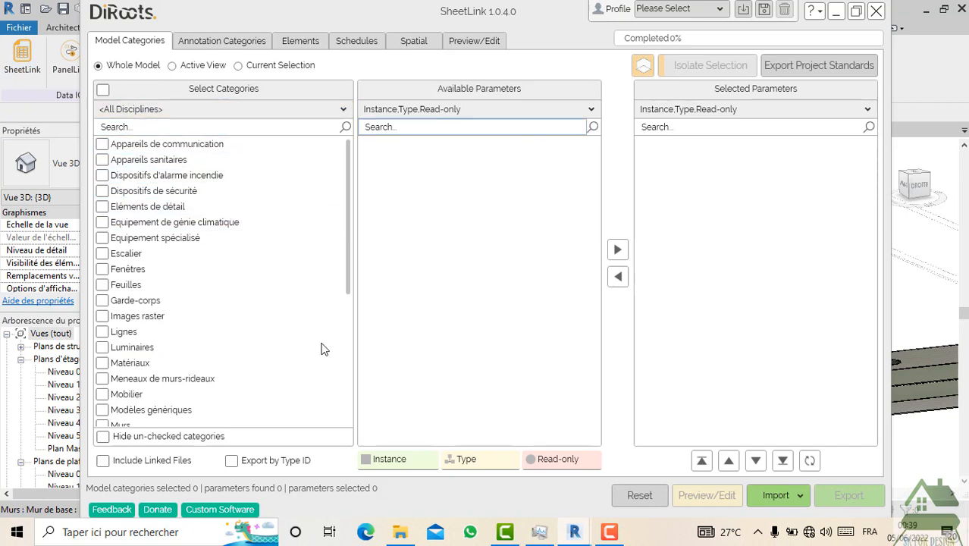
- Select the Fenêtres model category for the whole model in SheetLink
scroll(201, 279, down, 1)
scroll(225, 324, up, 1)
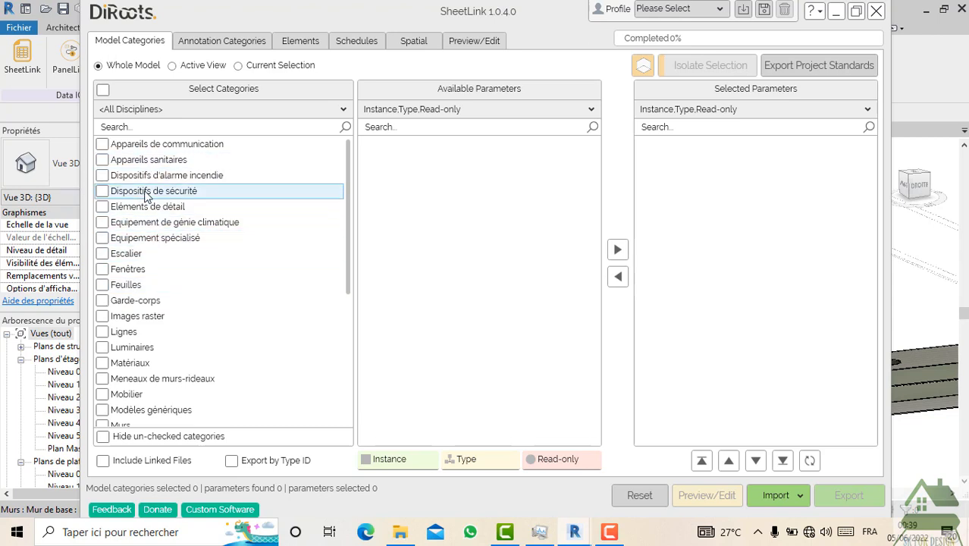
scroll(166, 240, down, 1)
scroll(162, 257, down, 4)
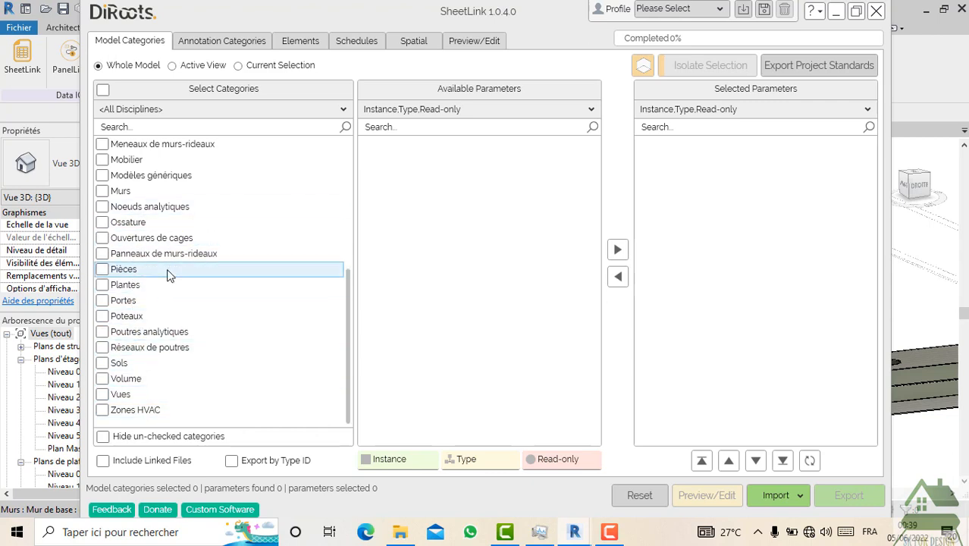
scroll(166, 269, up, 4)
scroll(167, 261, up, 1)
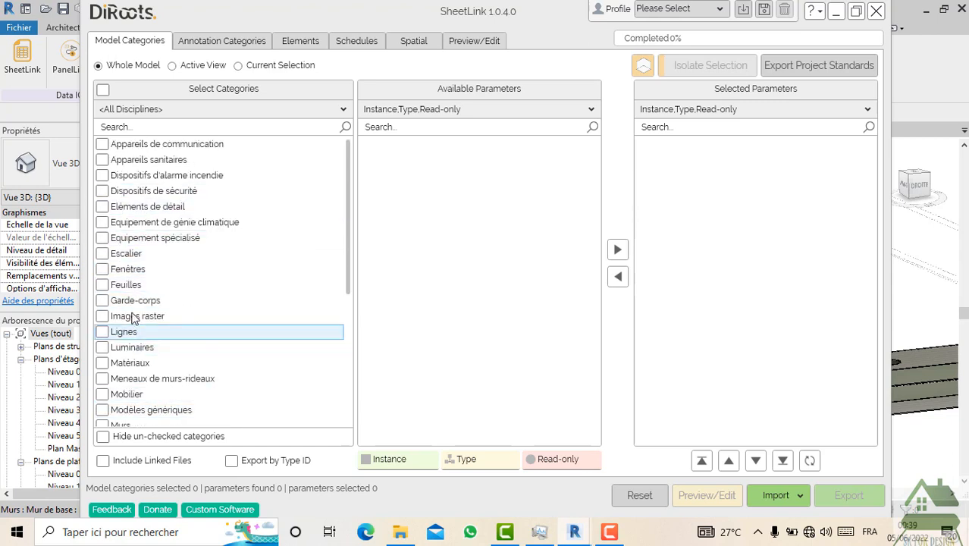
click(103, 270)
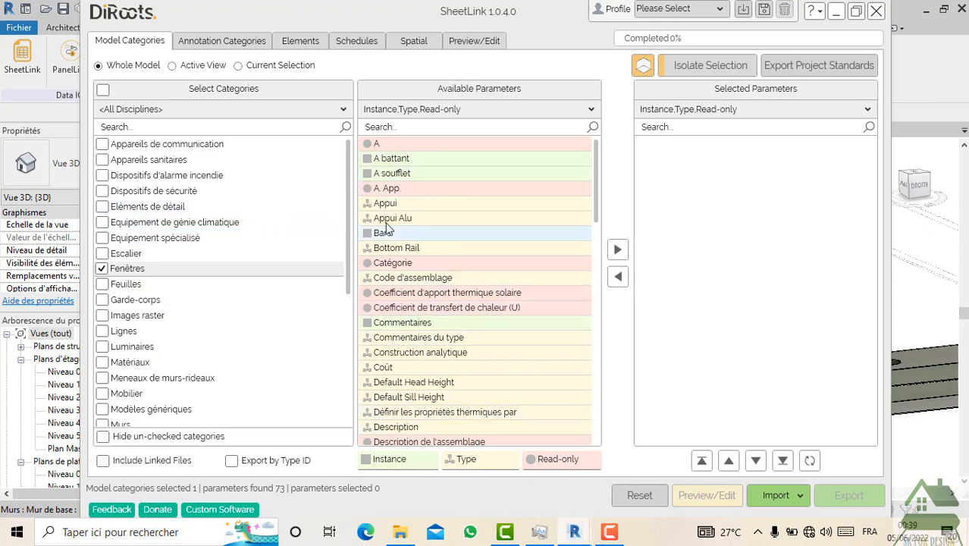
- Examine the available instance, type and read-only parameters of the Fenêtres category
click(394, 323)
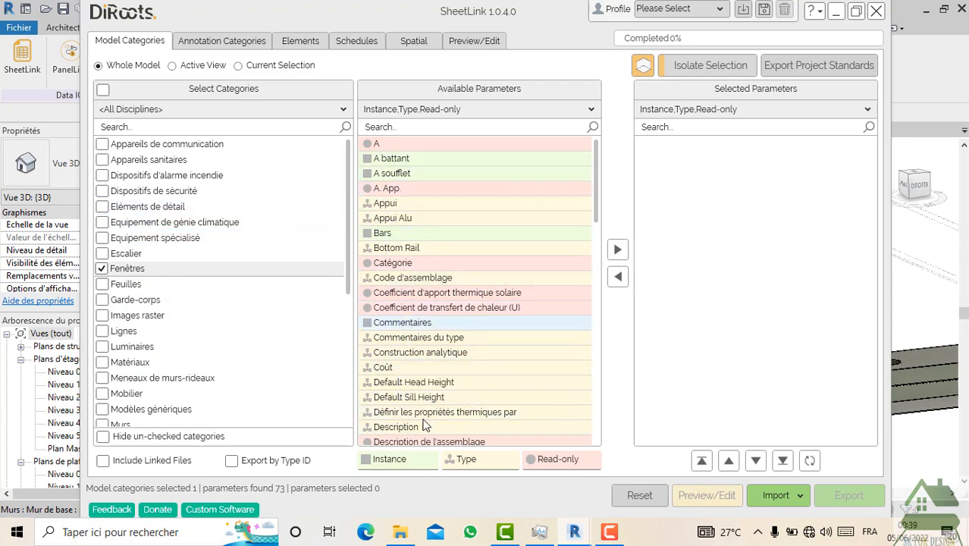
click(387, 174)
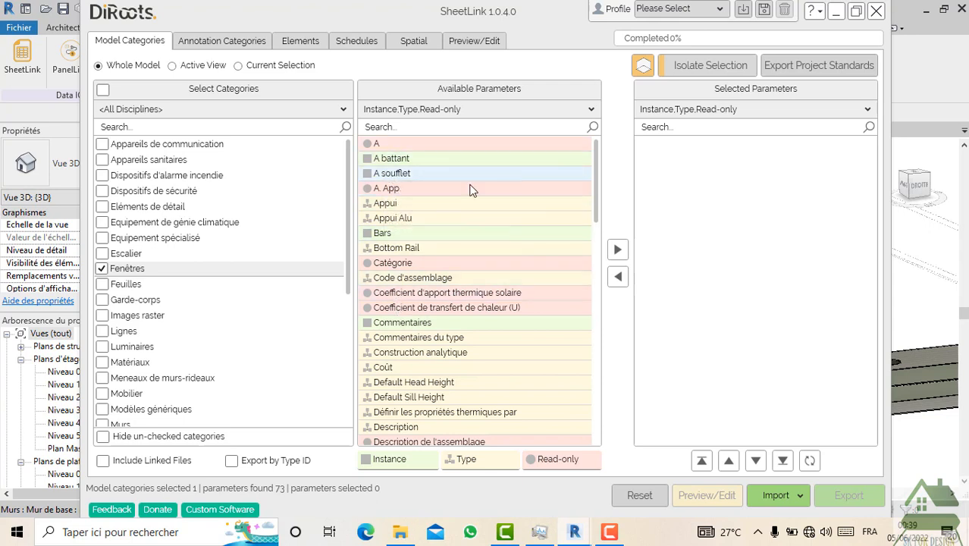
click(386, 218)
click(432, 277)
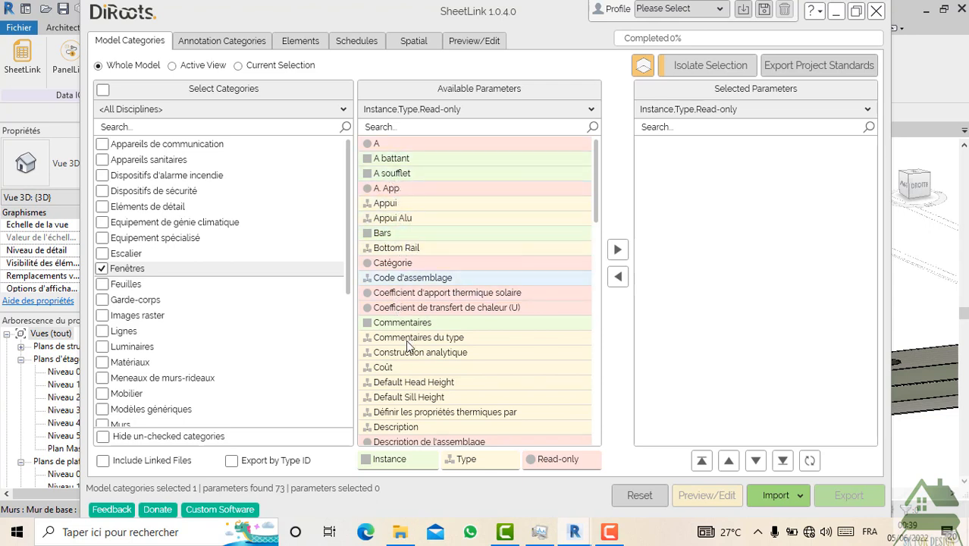
click(433, 382)
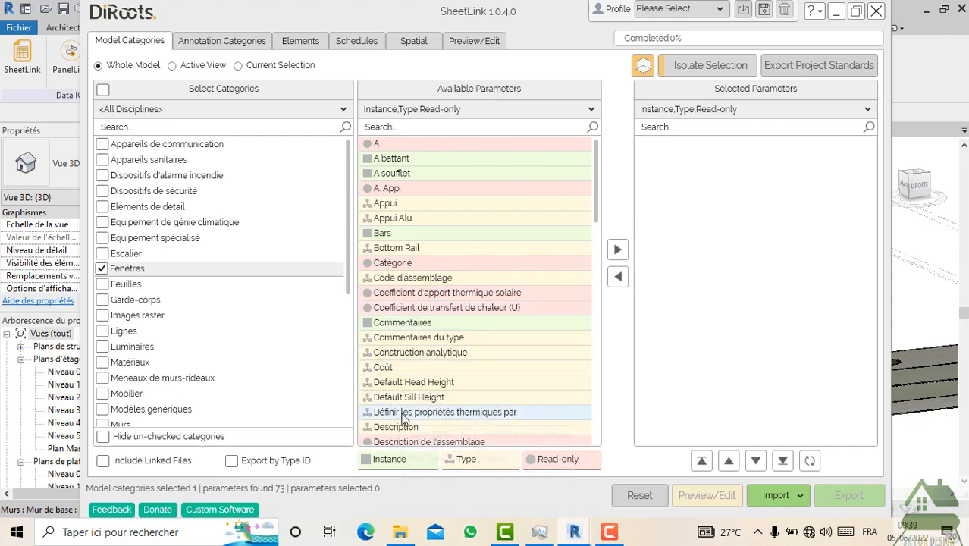
scroll(402, 419, down, 3)
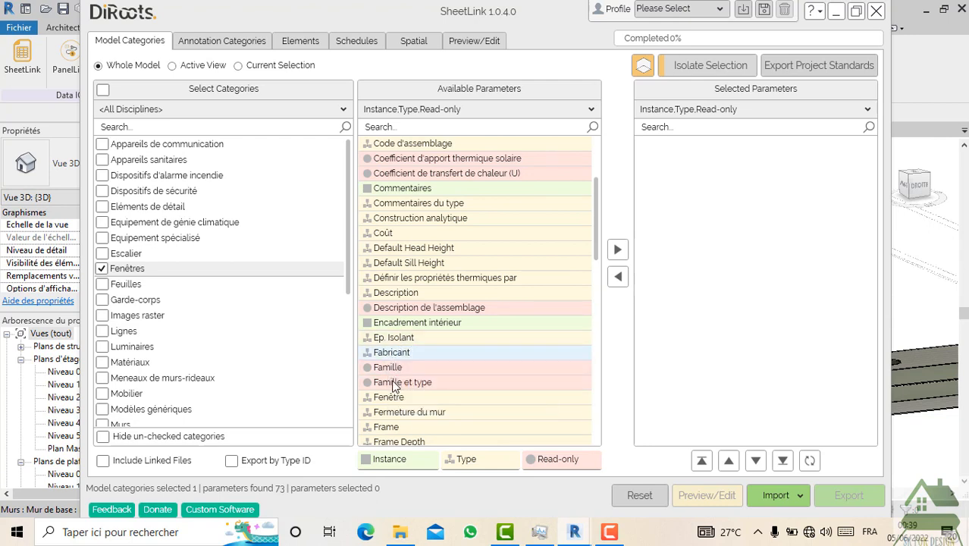
scroll(448, 375, down, 3)
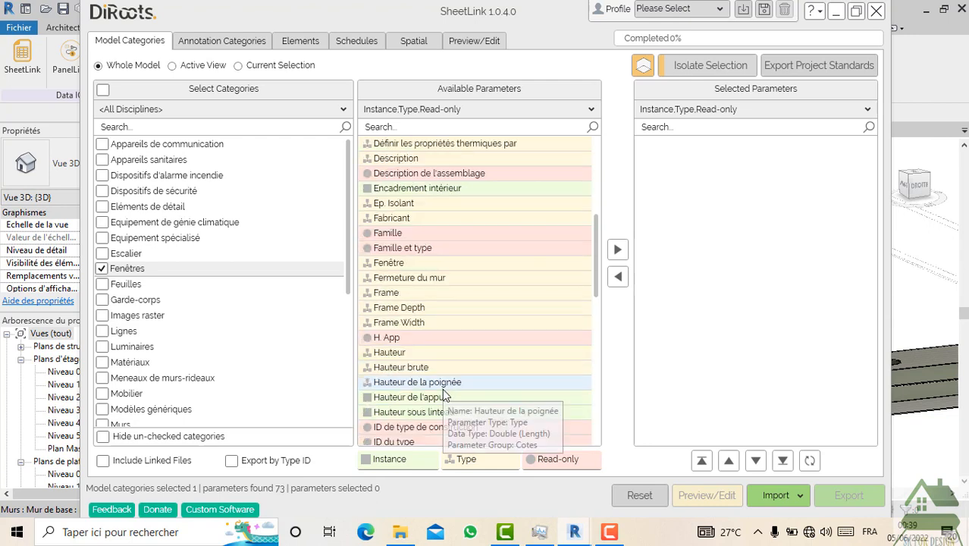
scroll(417, 364, up, 5)
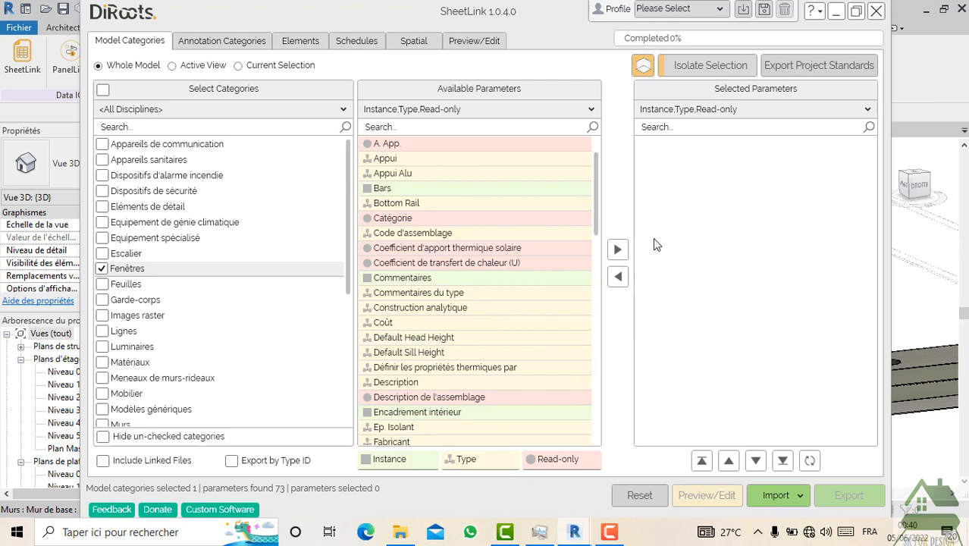
click(470, 247)
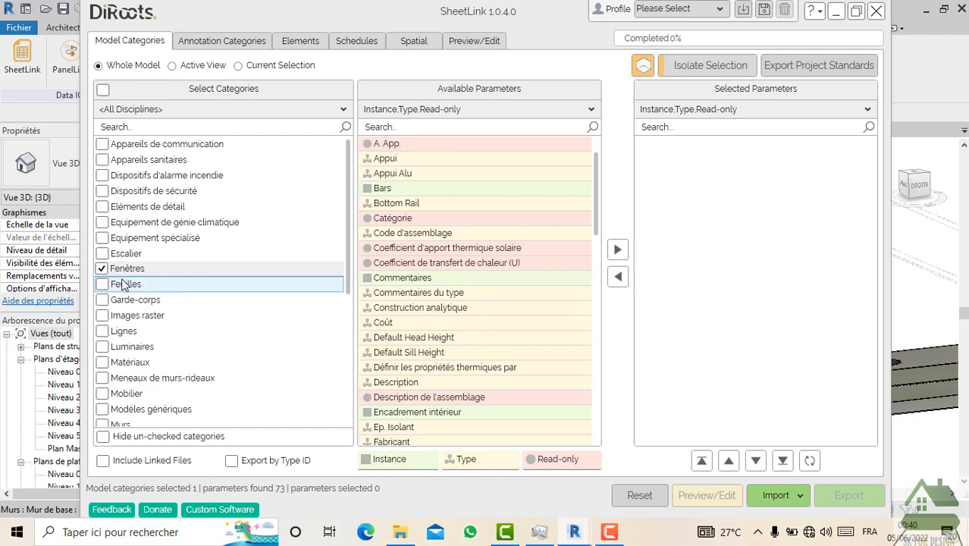
- Add the Fenêtres parameters Hauteur and Hauteur de la poignée to the selected parameters
scroll(427, 227, down, 1)
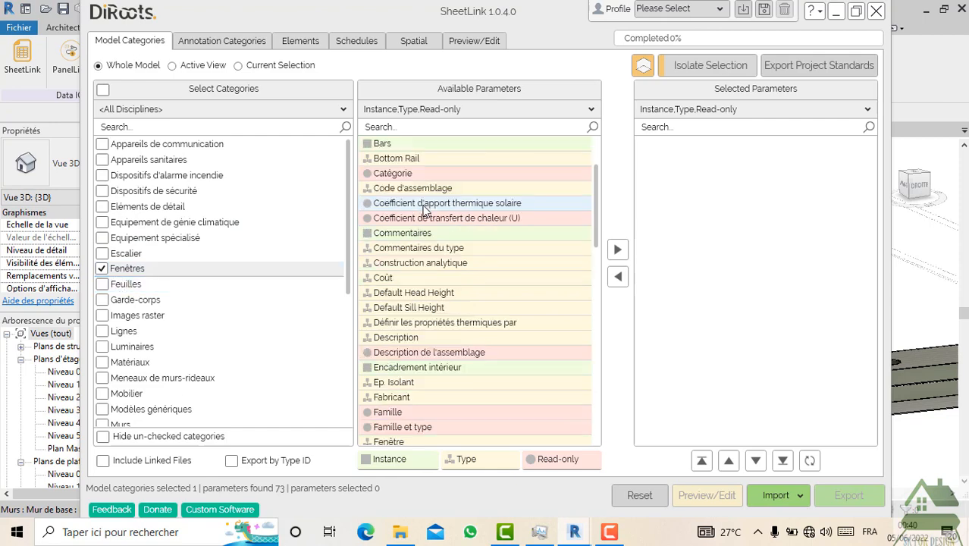
scroll(424, 272, down, 2)
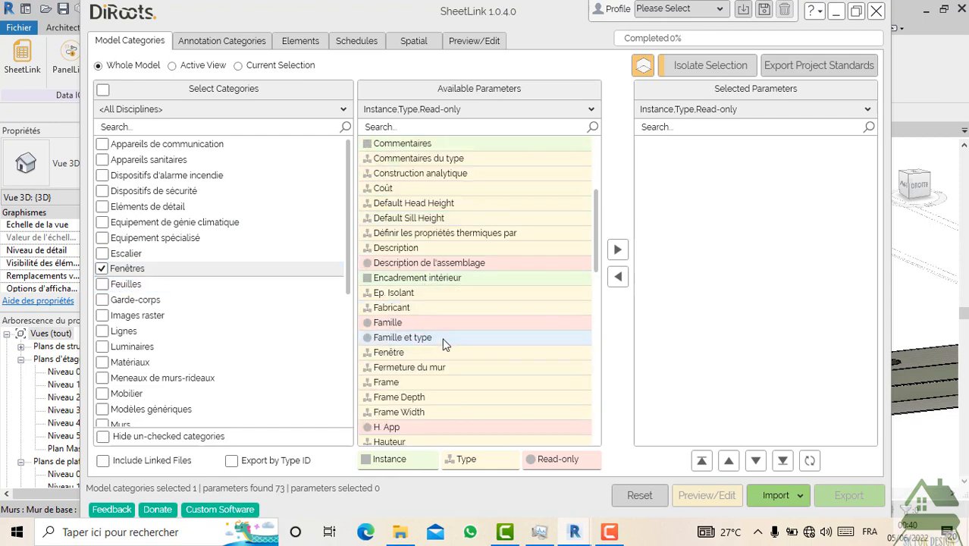
scroll(442, 275, down, 2)
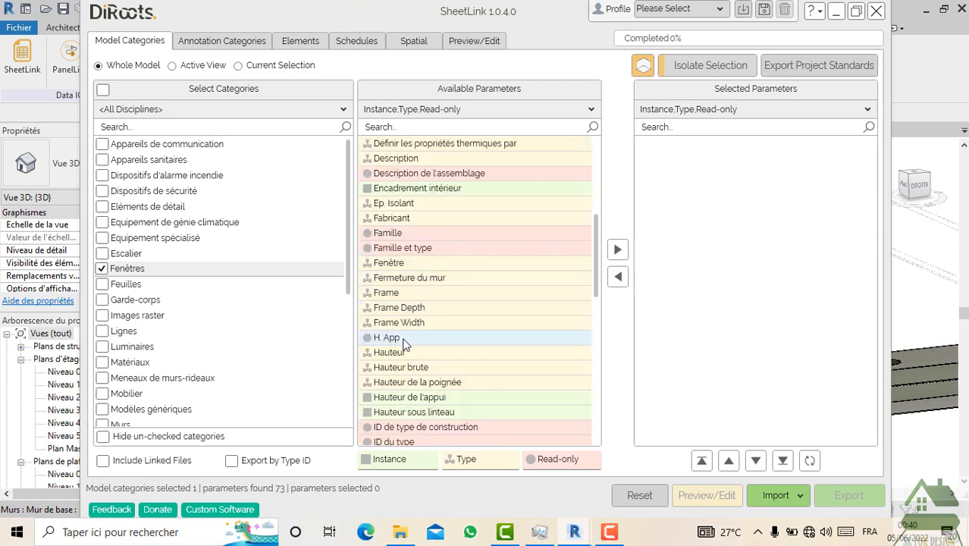
click(409, 351)
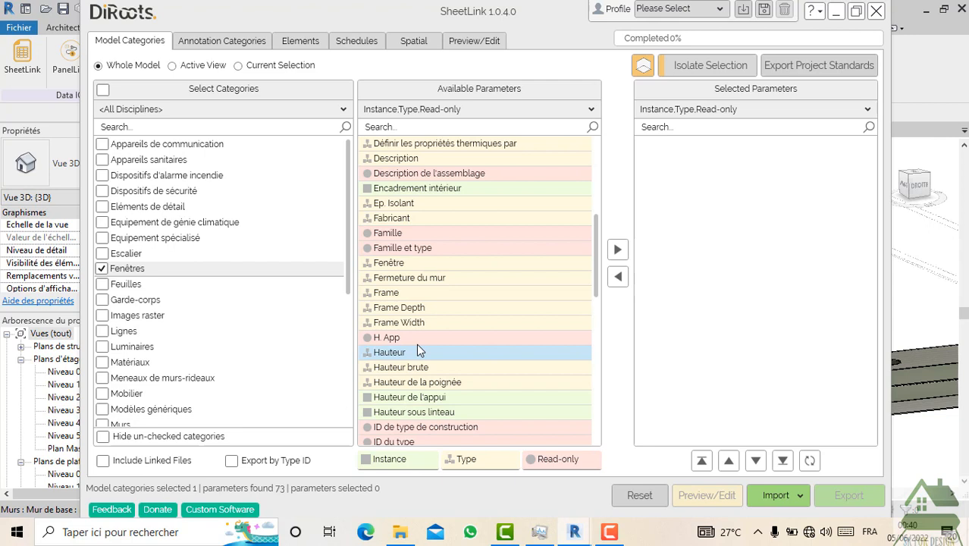
click(617, 250)
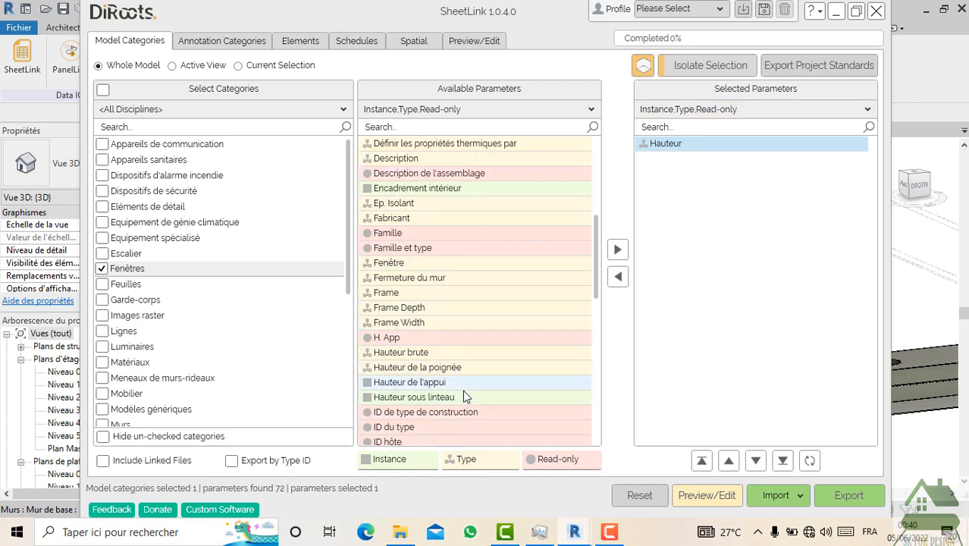
click(455, 369)
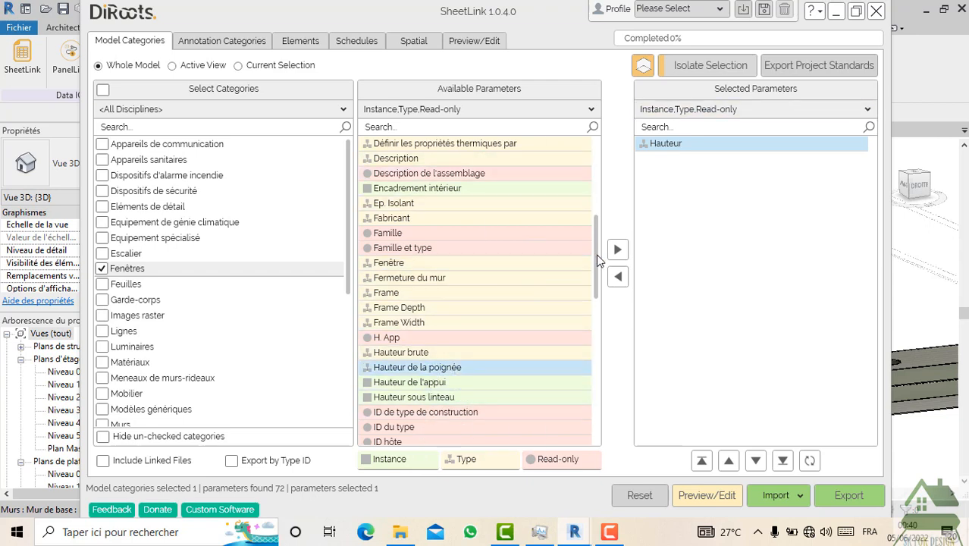
click(618, 250)
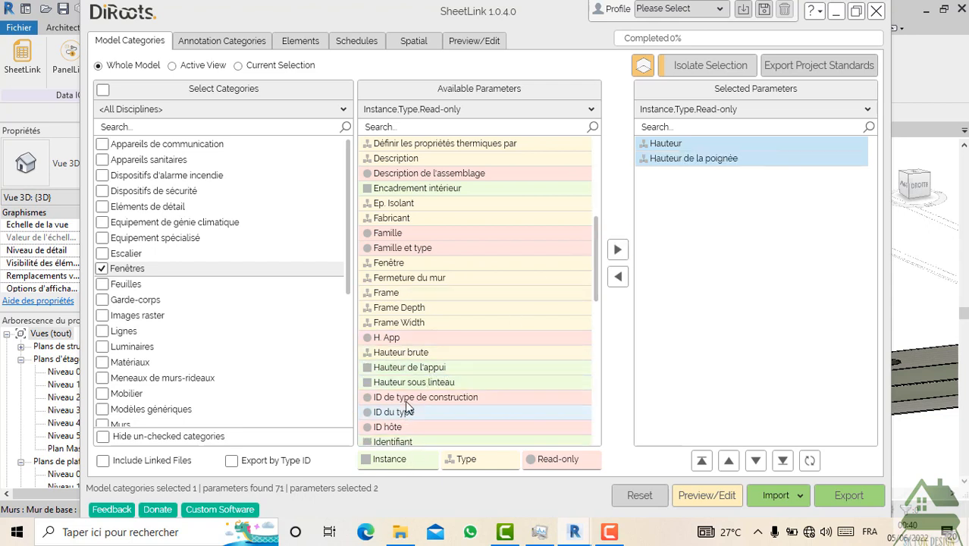
- Add the Largeur and Nom du type parameters to the selected parameters
scroll(417, 379, down, 1)
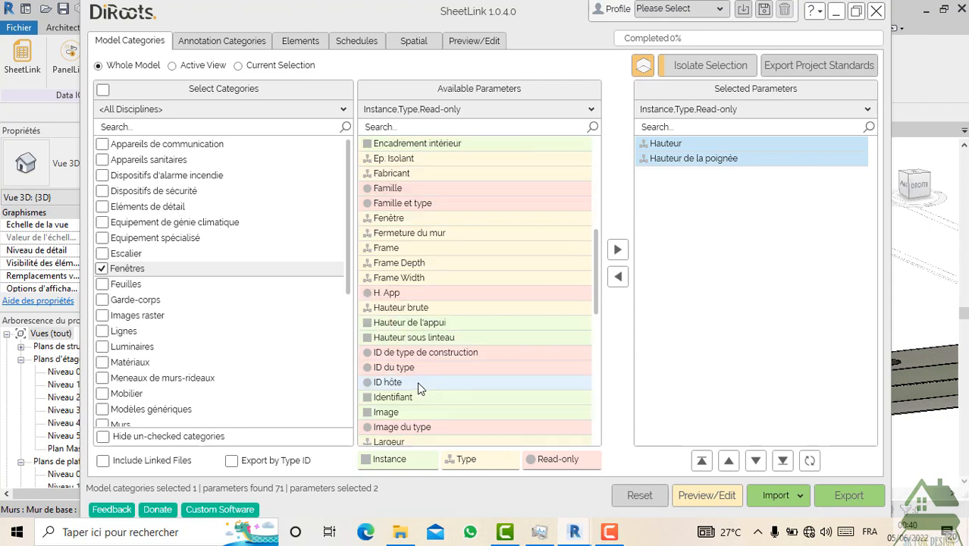
click(407, 438)
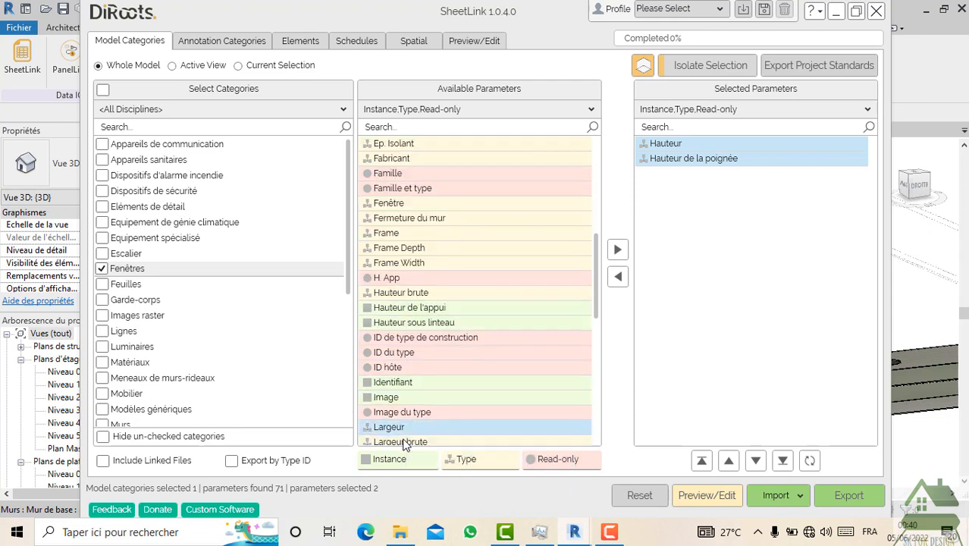
click(618, 251)
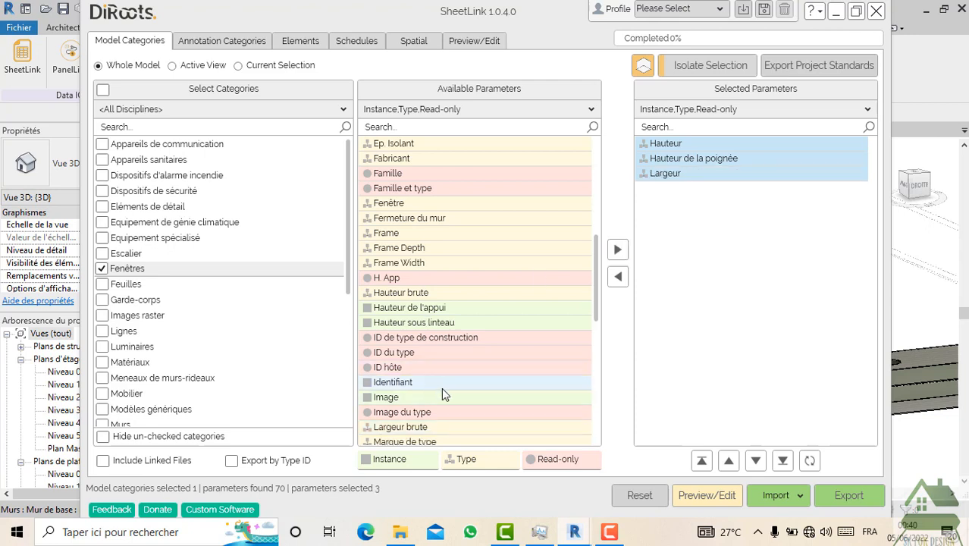
scroll(447, 397, down, 1)
scroll(450, 414, down, 1)
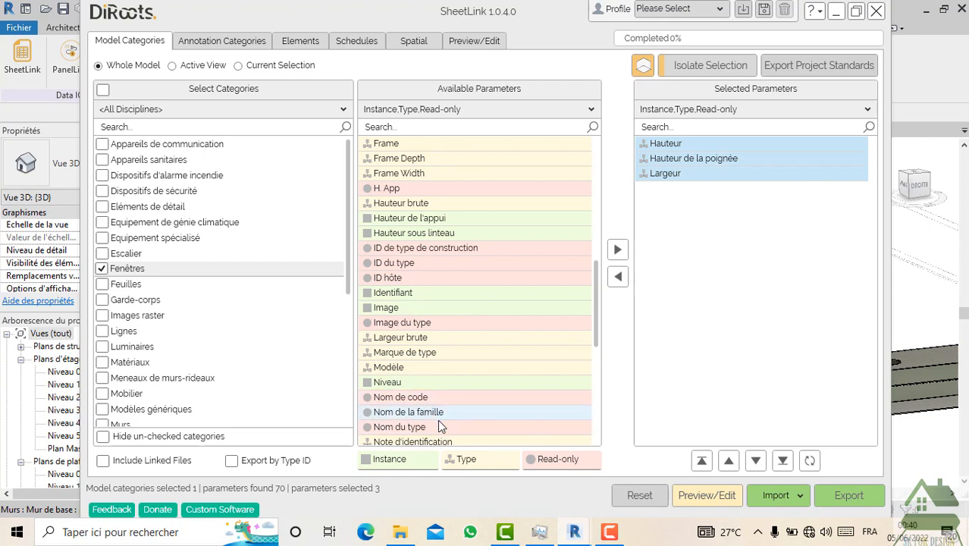
click(433, 429)
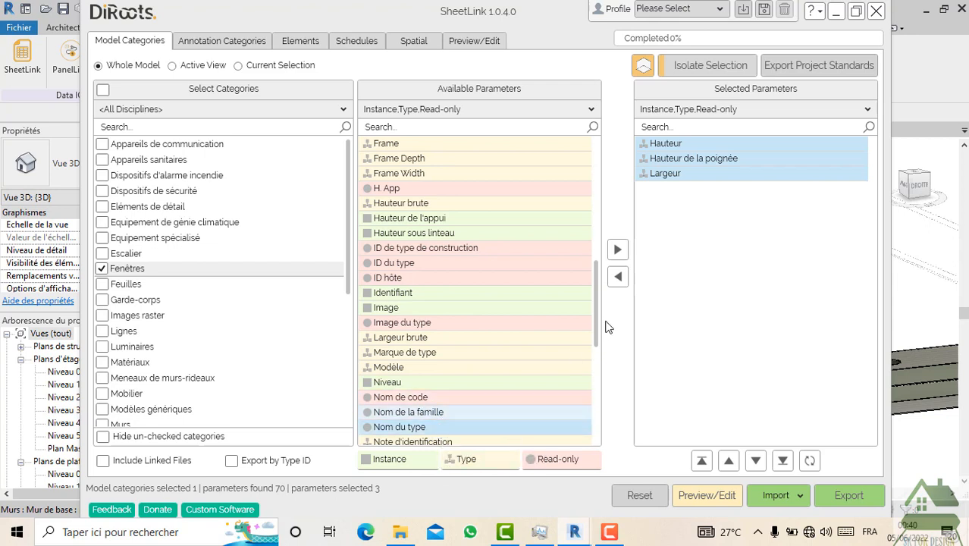
click(618, 250)
- Add the Panel and Niveau parameters to the selected parameters
scroll(477, 375, down, 1)
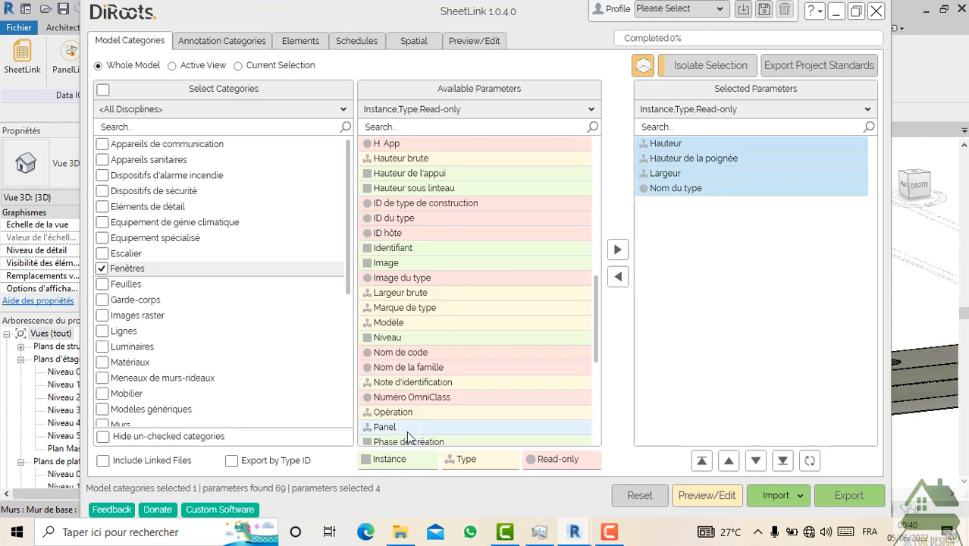
click(406, 428)
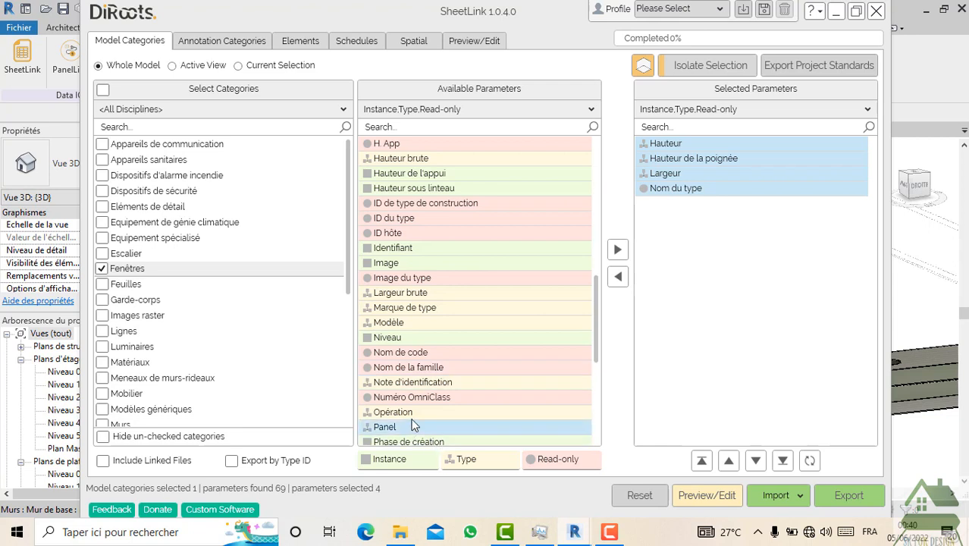
click(617, 250)
scroll(476, 378, down, 3)
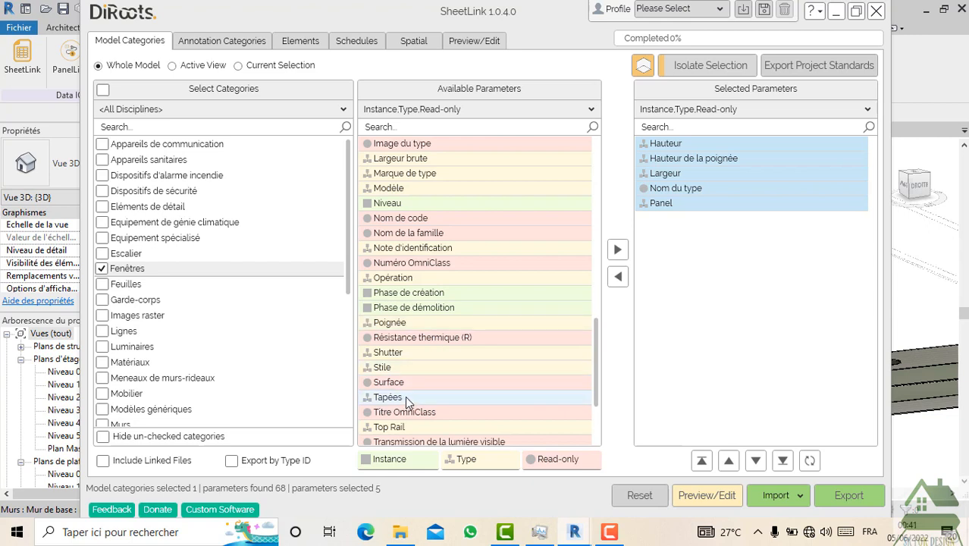
scroll(426, 390, down, 1)
scroll(429, 400, down, 1)
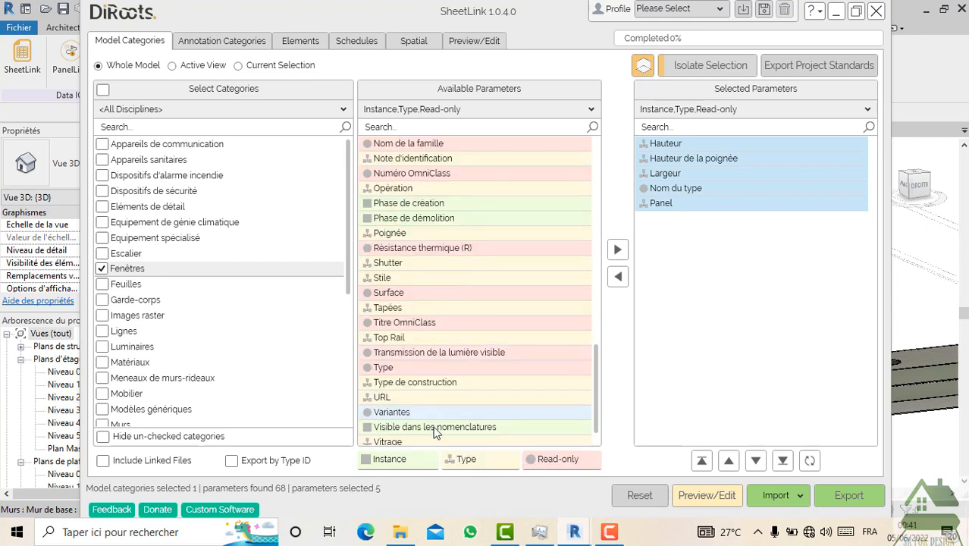
scroll(415, 416, down, 1)
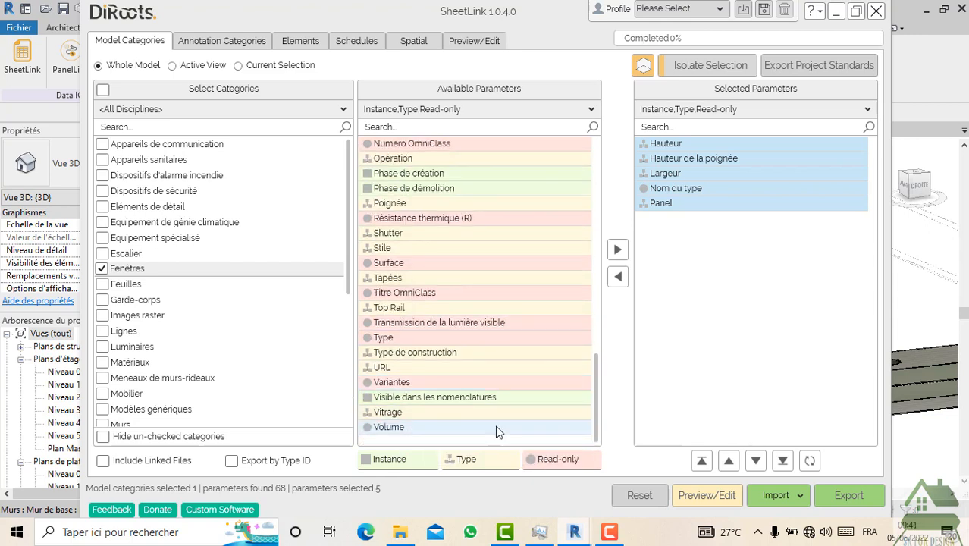
scroll(436, 407, up, 1)
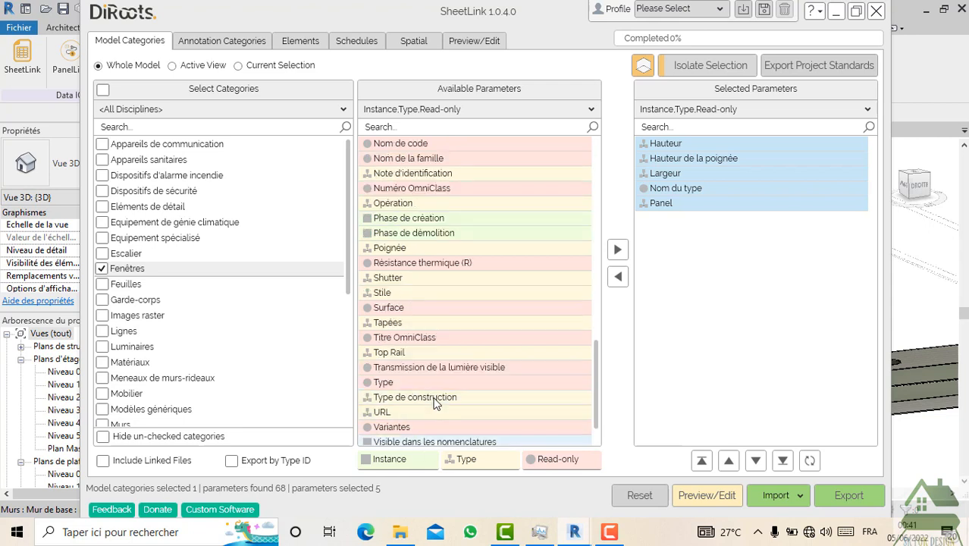
scroll(405, 217, up, 2)
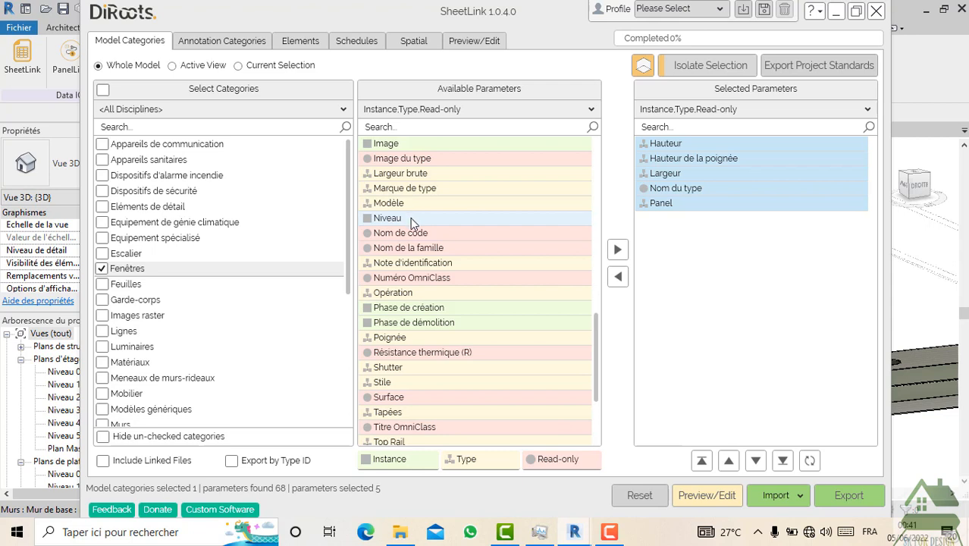
click(410, 217)
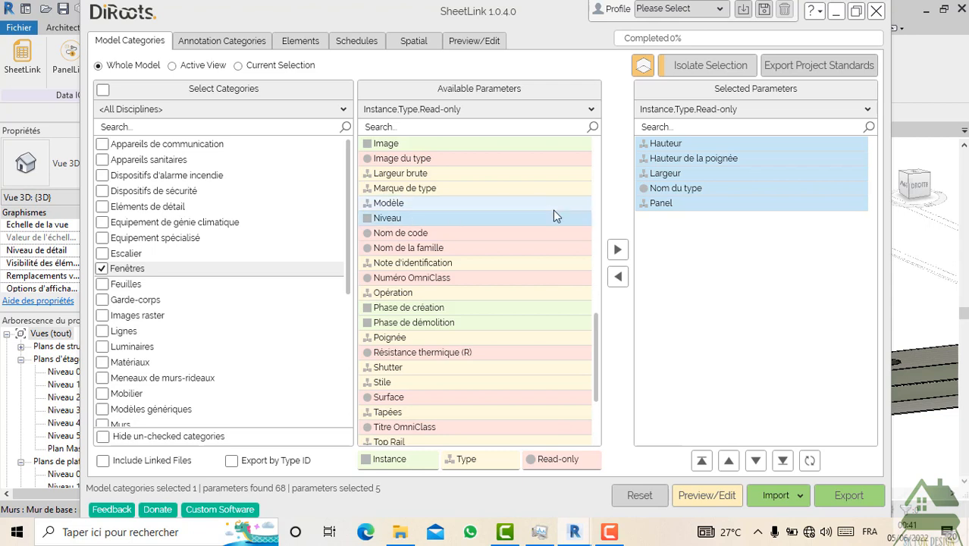
click(617, 250)
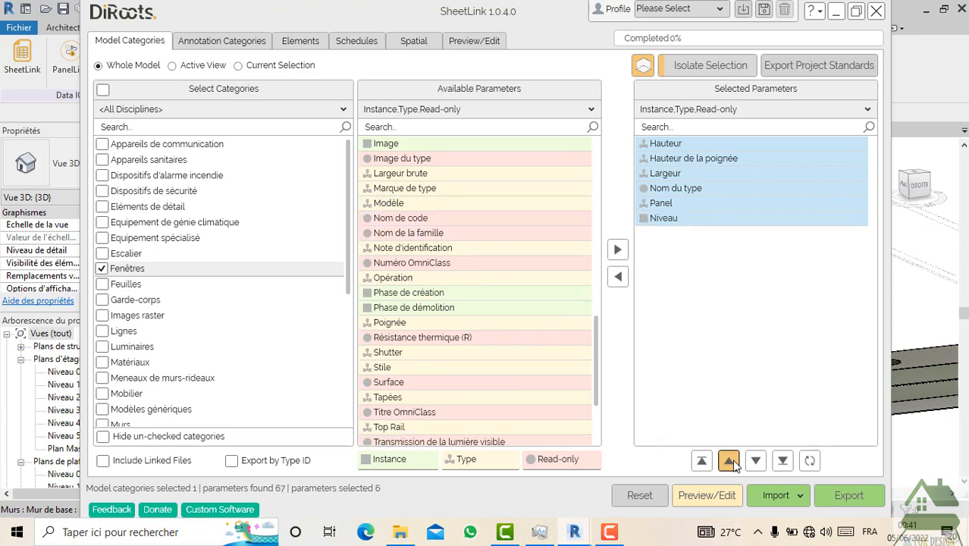
- Move Nom du type to the first position of the selected parameters
click(658, 203)
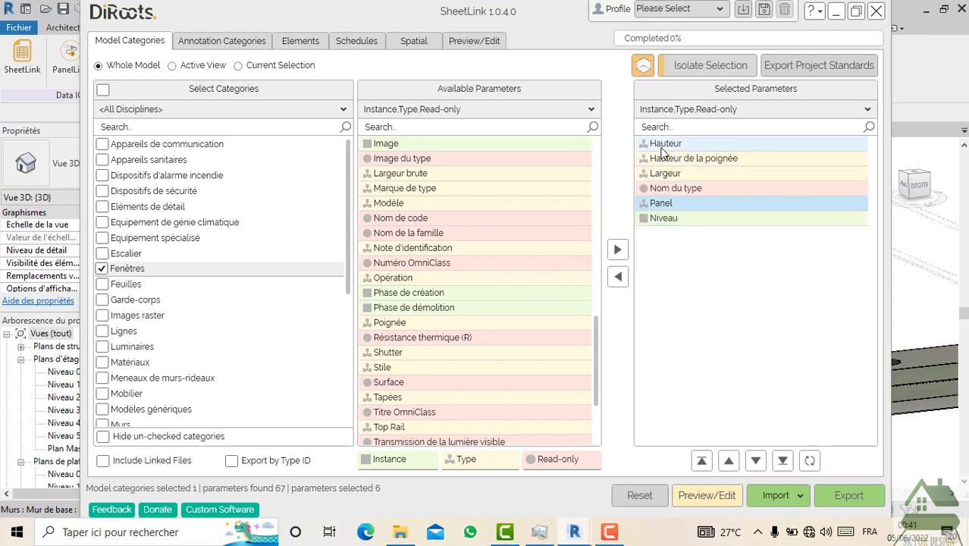
click(661, 145)
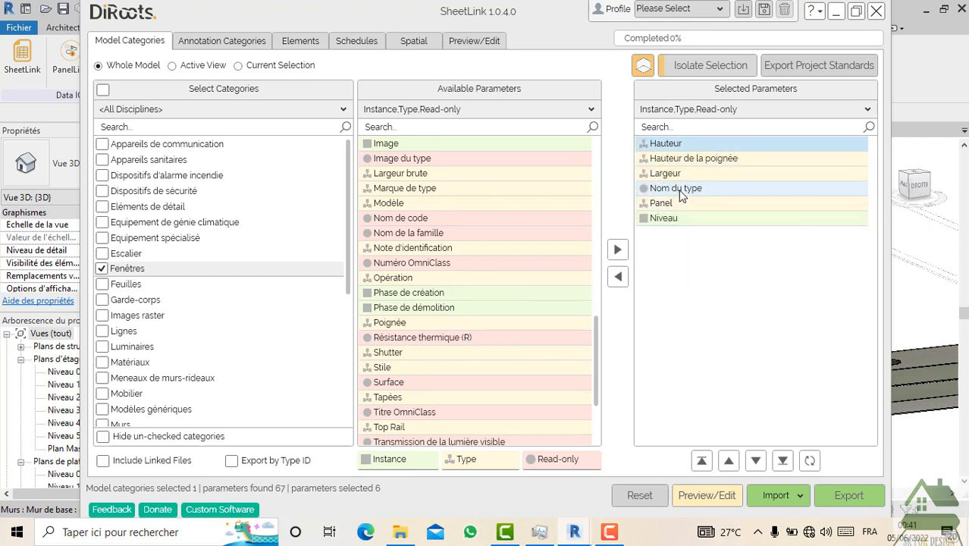
click(678, 189)
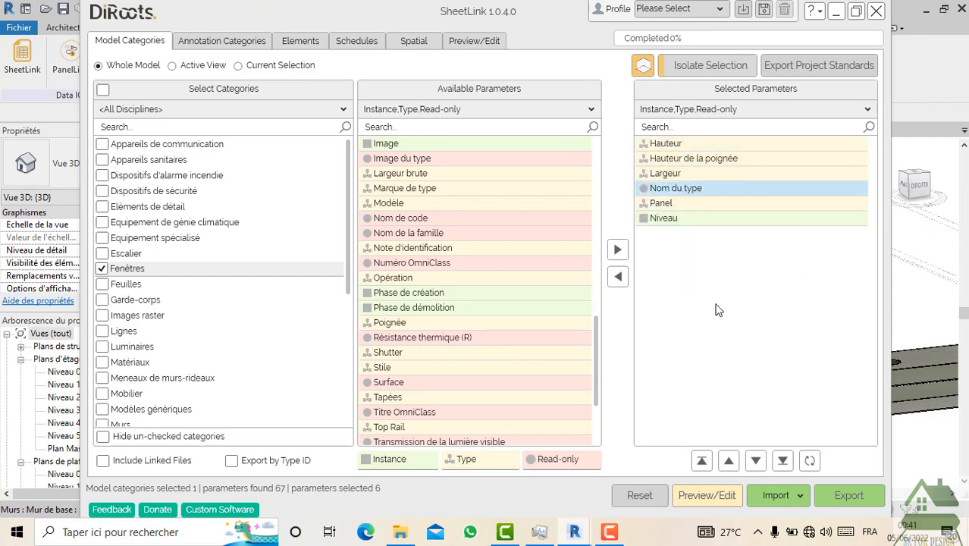
click(726, 461)
click(726, 461)
click(727, 460)
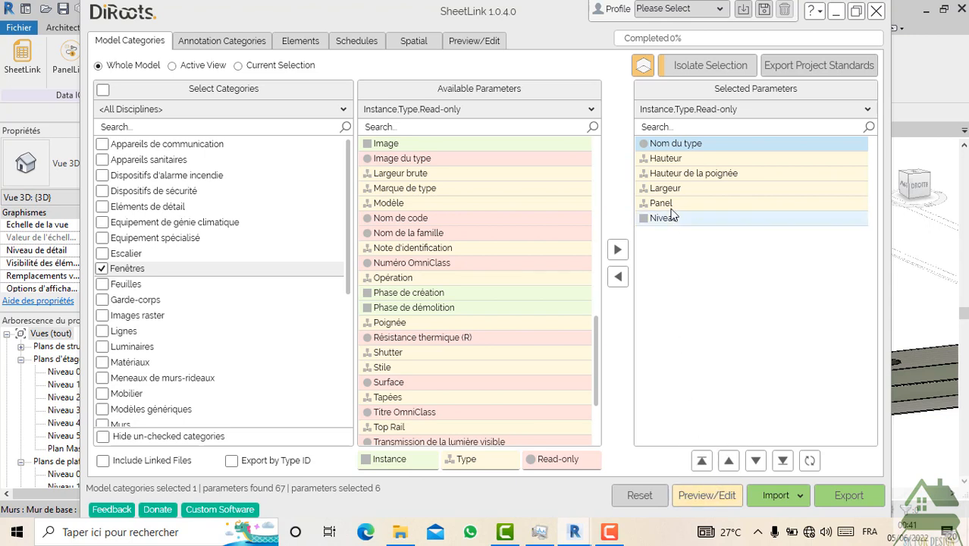
- Move Niveau up to the second position of the selected parameters, directly below Nom du type
click(671, 219)
click(729, 460)
click(729, 460)
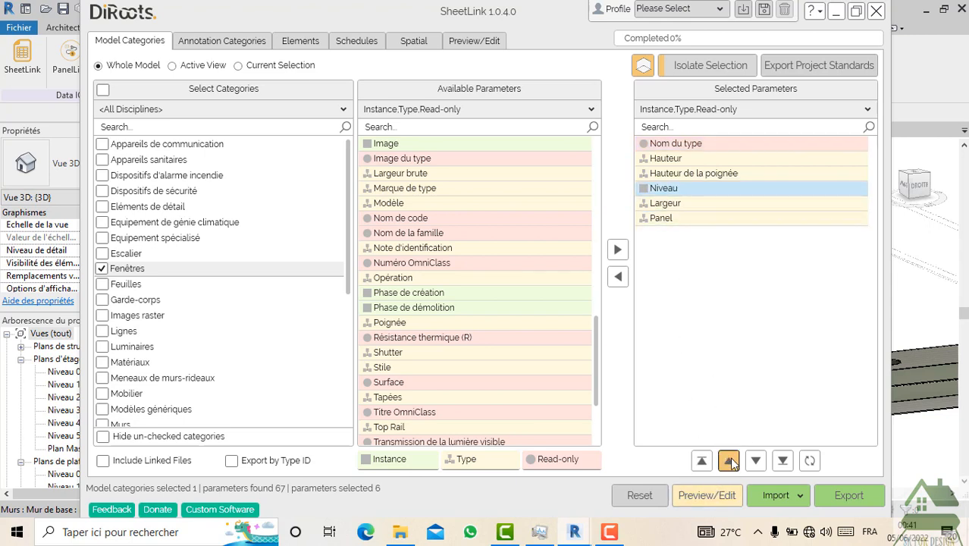
click(730, 461)
click(729, 460)
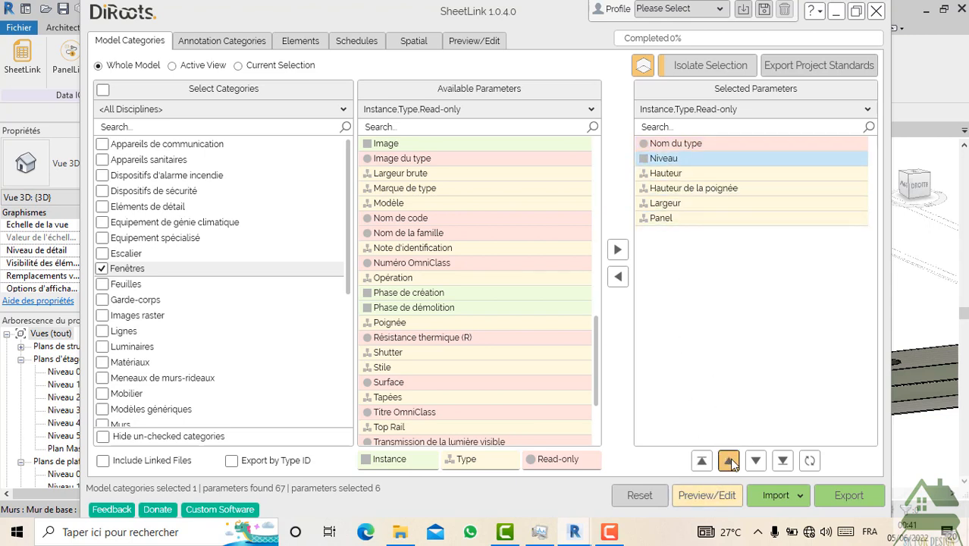
- Move Largeur directly below Hauteur and place Panel above Hauteur de la poignée in the selected parameters
click(667, 204)
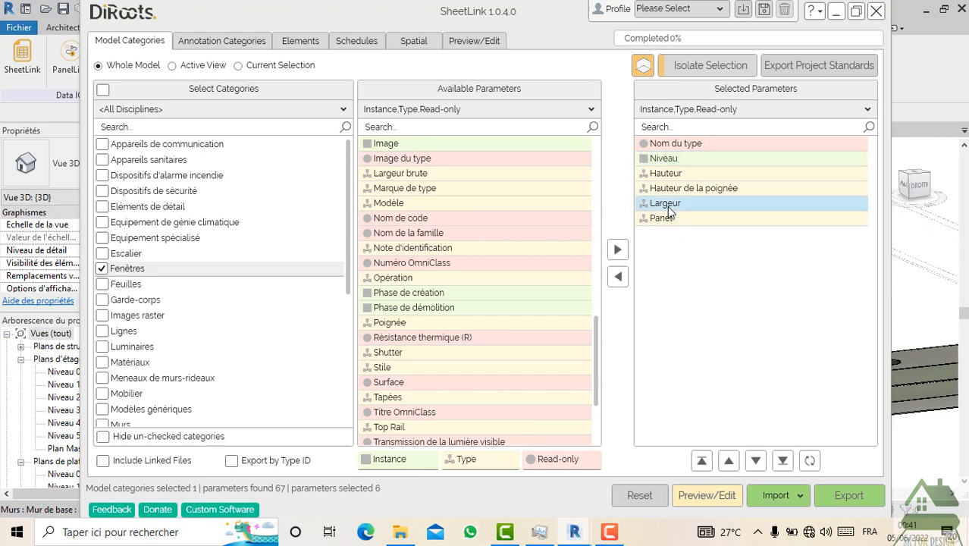
click(729, 460)
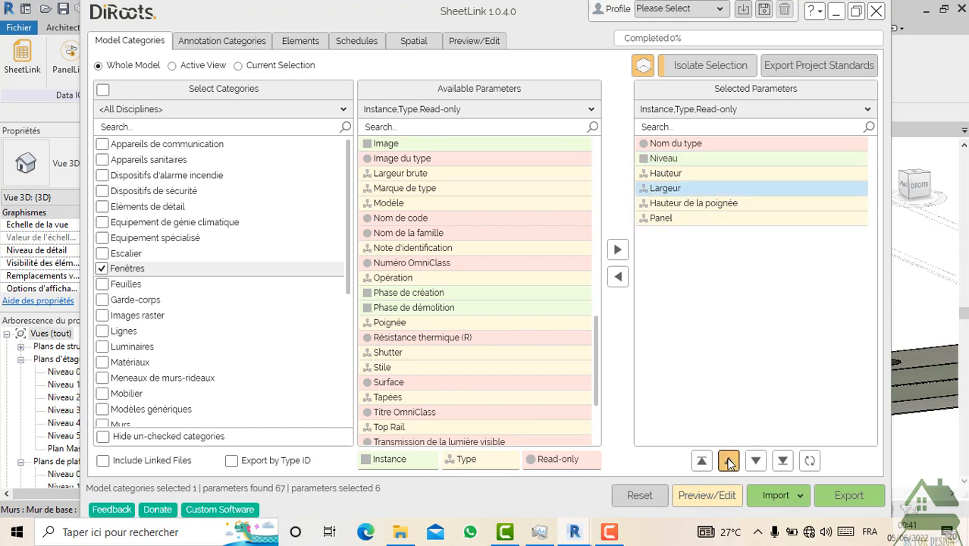
click(681, 219)
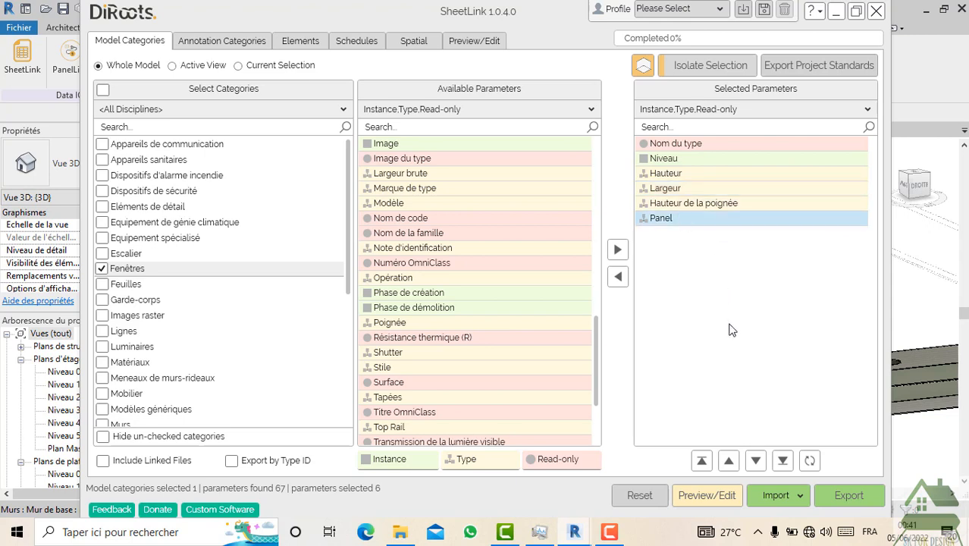
click(728, 460)
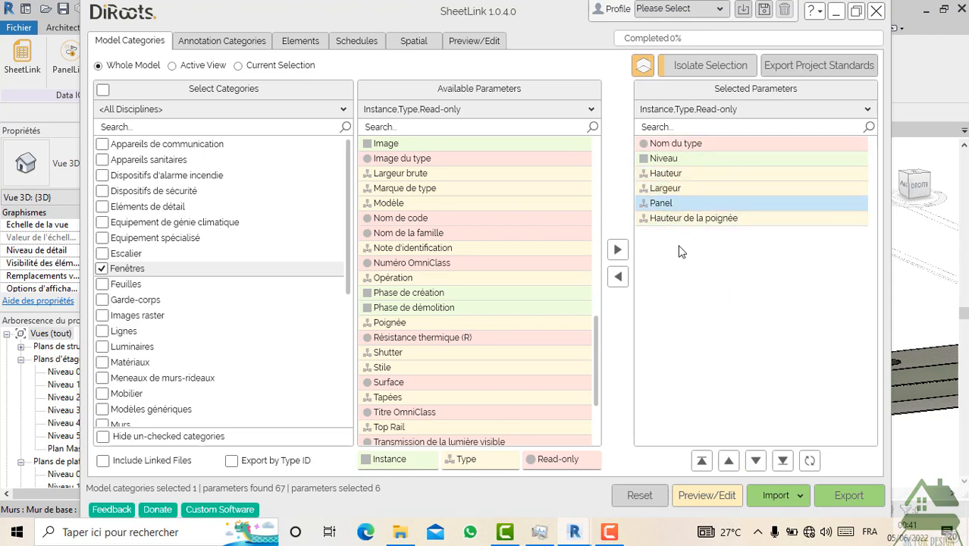
- Include the Escalier category alongside Fenêtres and look through the combined available parameters
click(102, 253)
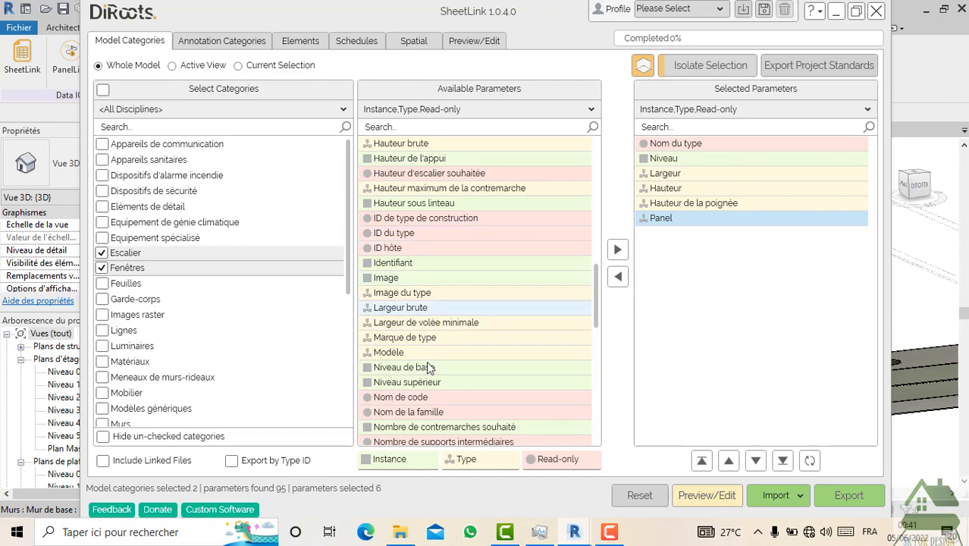
scroll(423, 379, down, 1)
scroll(422, 383, down, 1)
scroll(455, 423, down, 3)
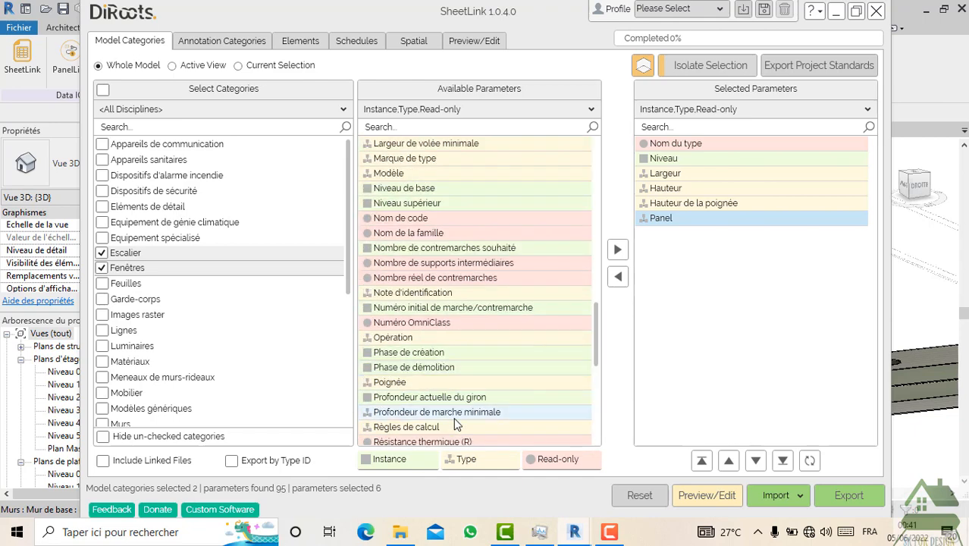
scroll(454, 422, down, 1)
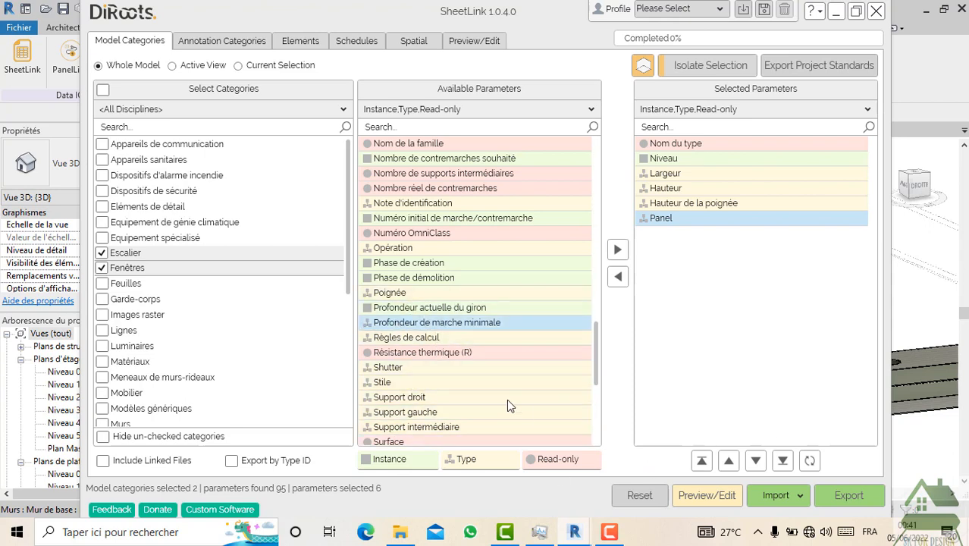
scroll(464, 381, down, 2)
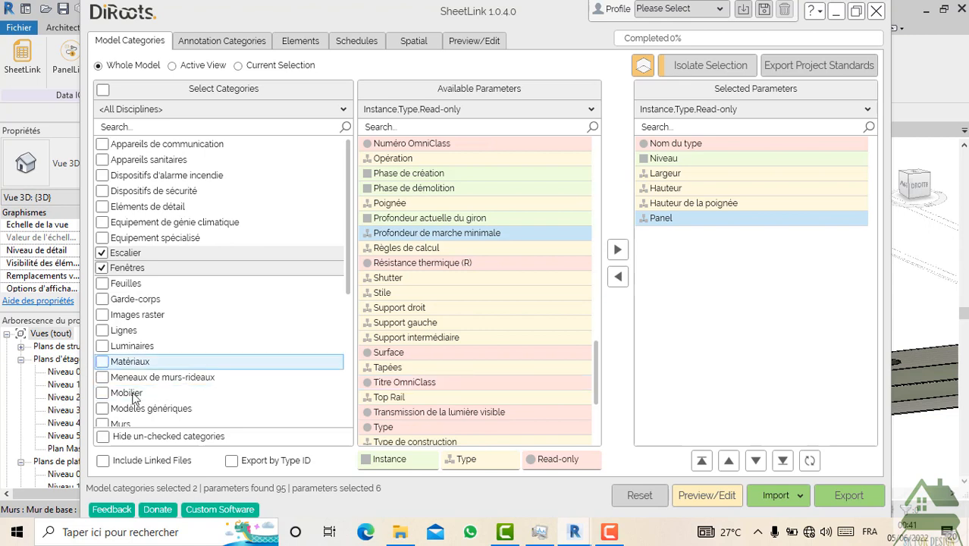
- Include the Murs category alongside Fenêtres and exclude the Escalier category
scroll(133, 398, down, 1)
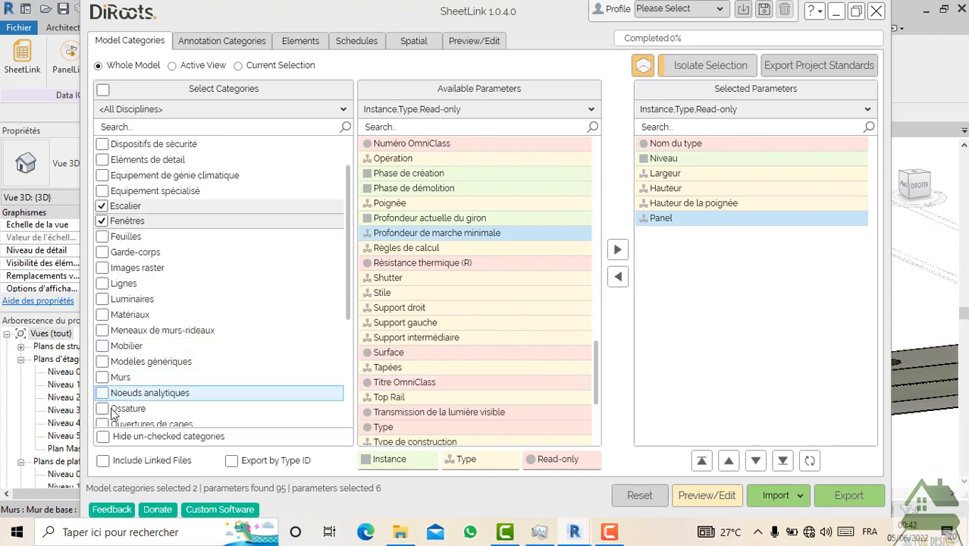
scroll(110, 375, down, 2)
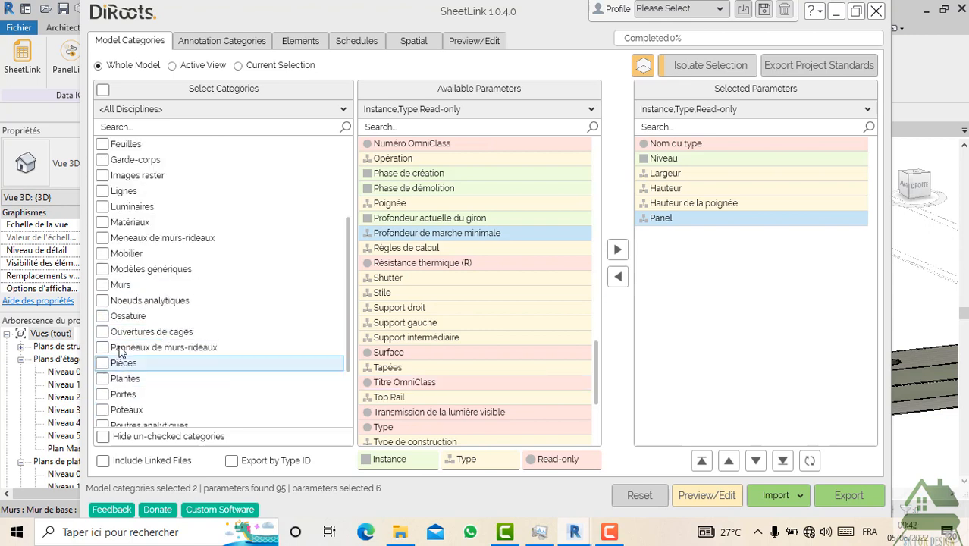
click(102, 287)
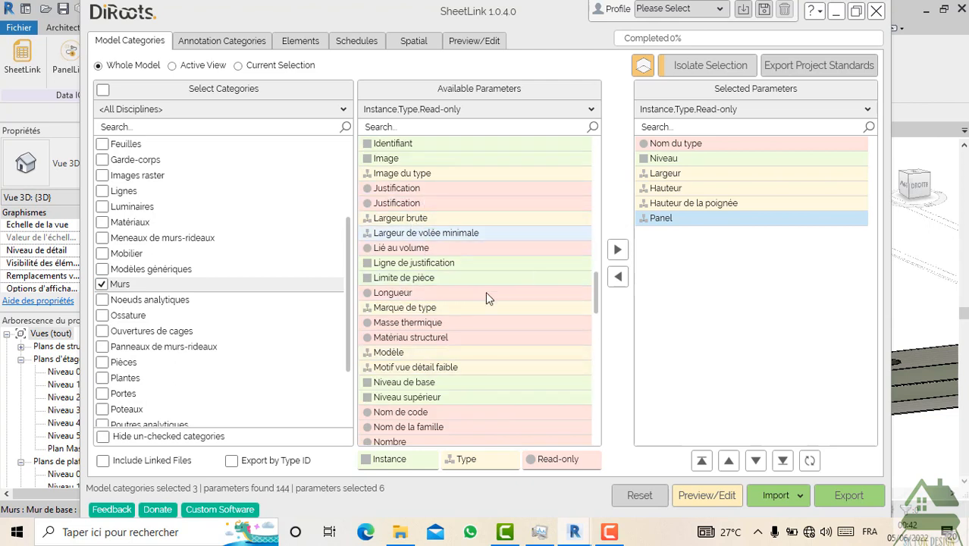
scroll(182, 292, up, 2)
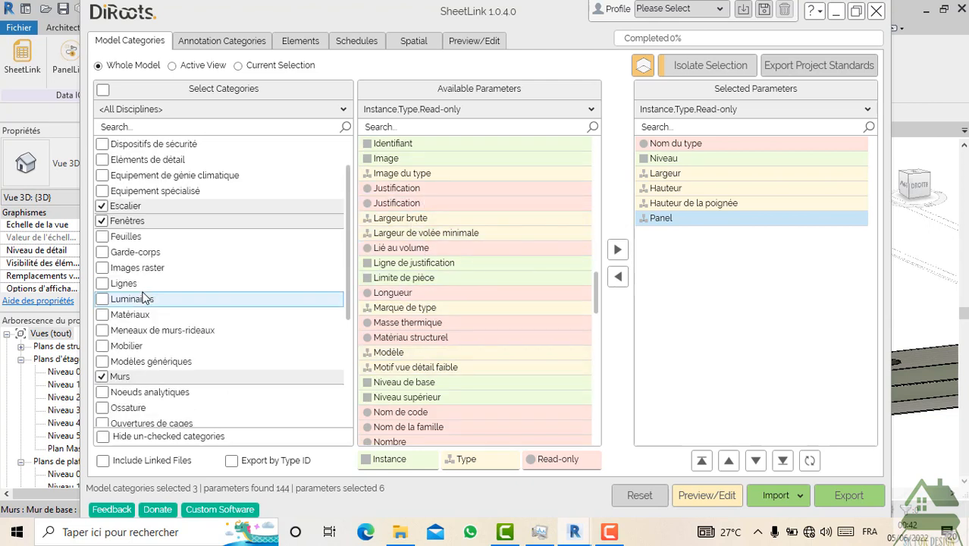
click(101, 210)
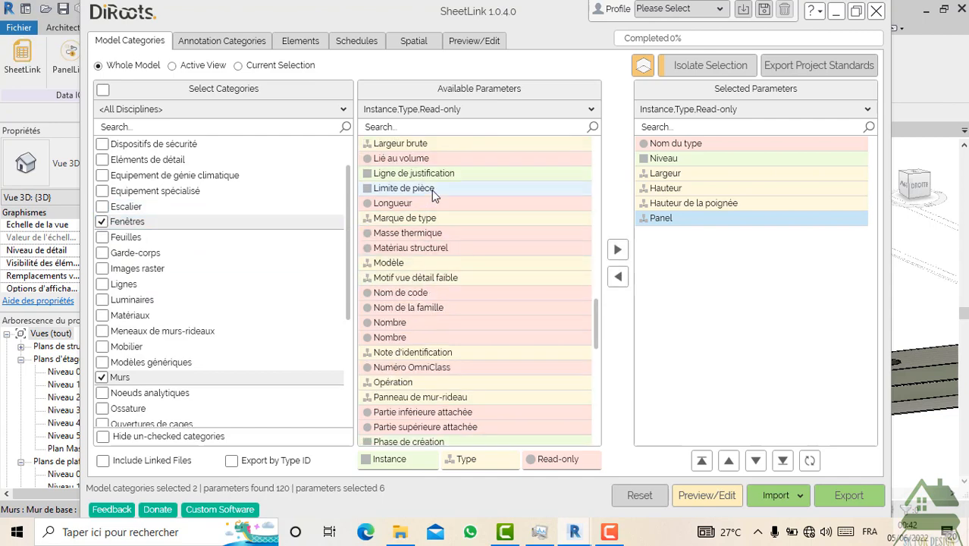
- Look through the available parameters of the combined Fenêtres and Murs categories
scroll(434, 196, down, 1)
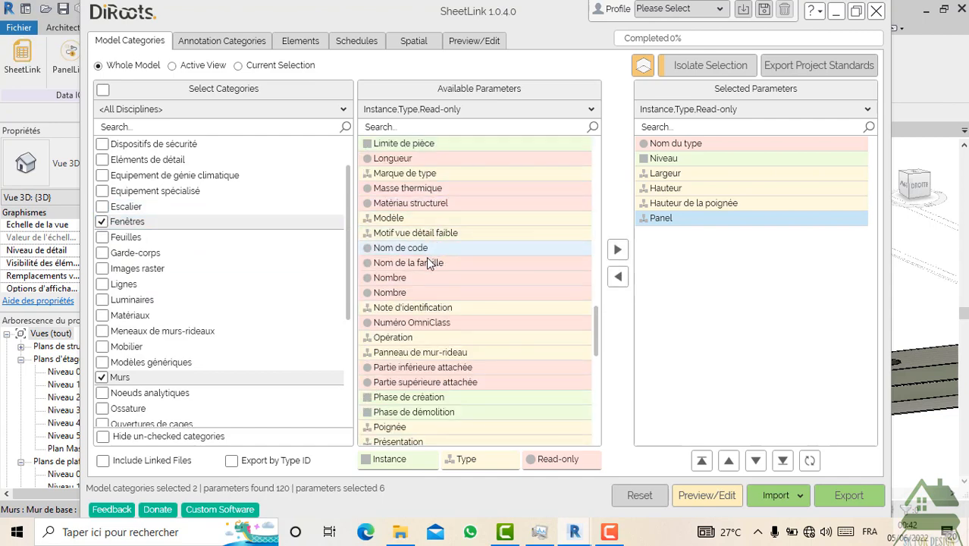
scroll(424, 362, down, 1)
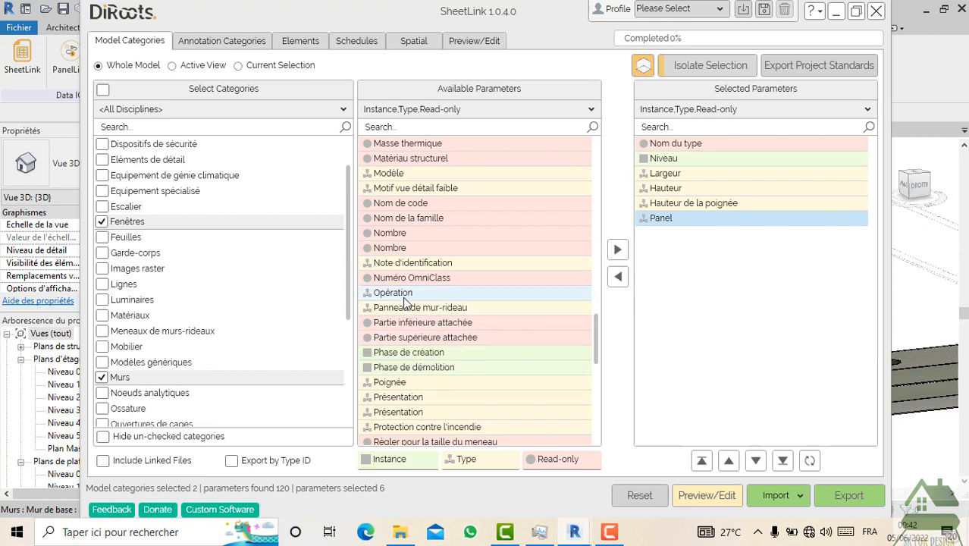
scroll(403, 299, up, 1)
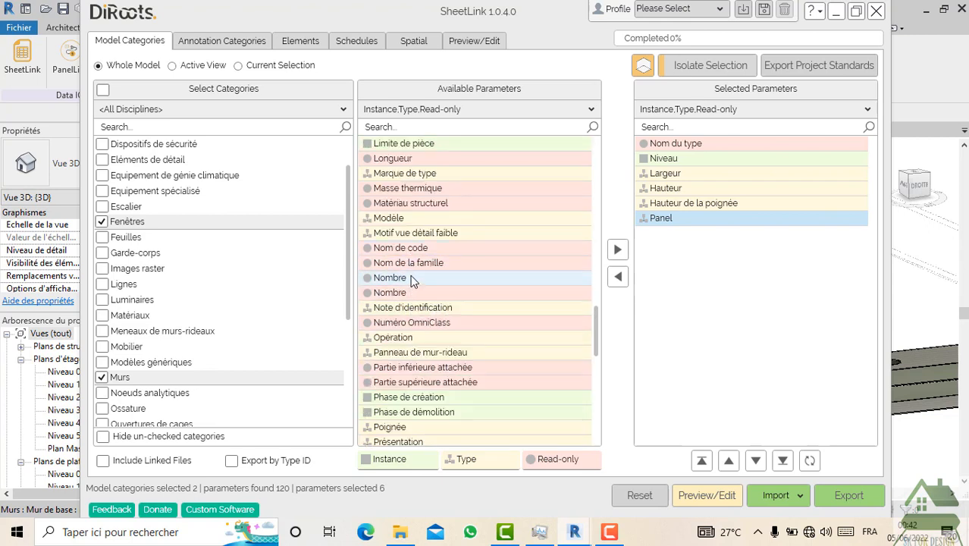
scroll(413, 282, up, 2)
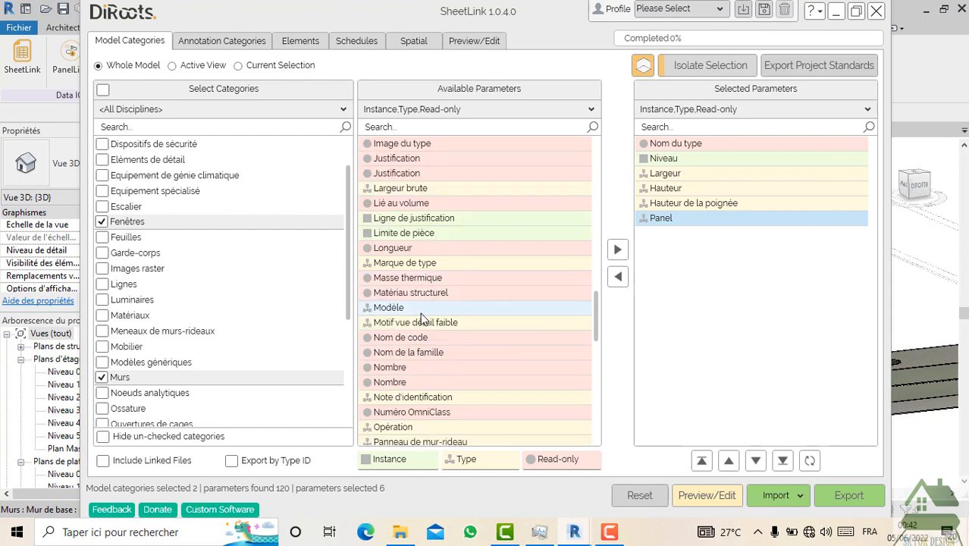
scroll(422, 320, up, 3)
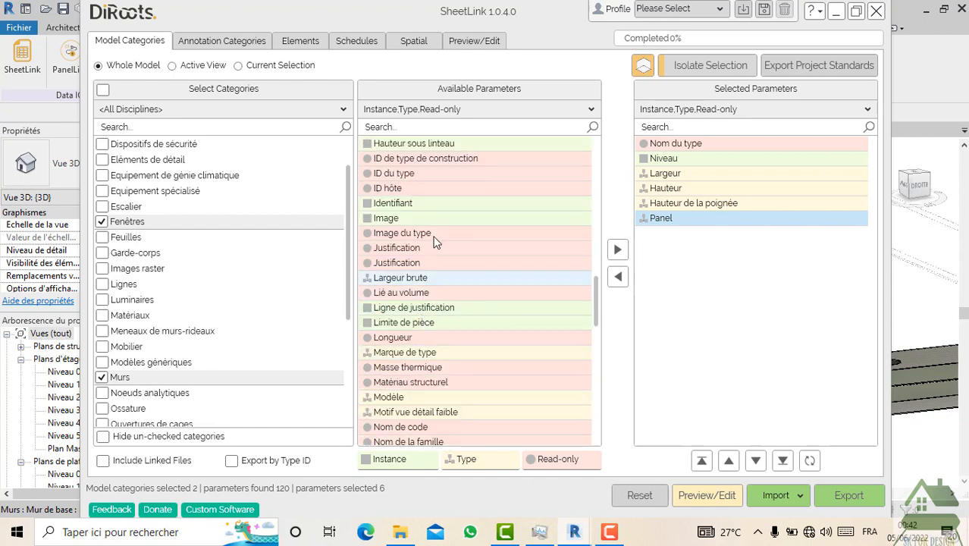
scroll(426, 238, up, 2)
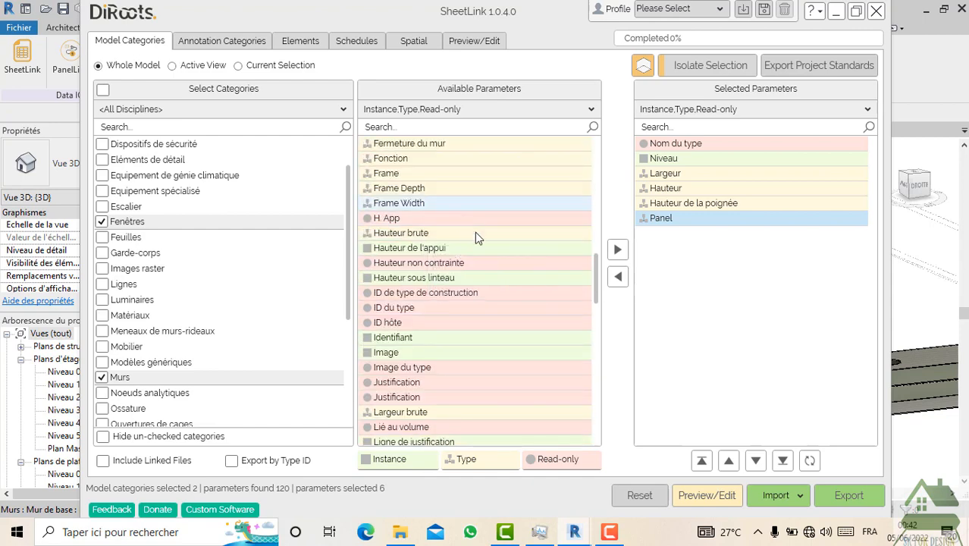
scroll(425, 349, up, 4)
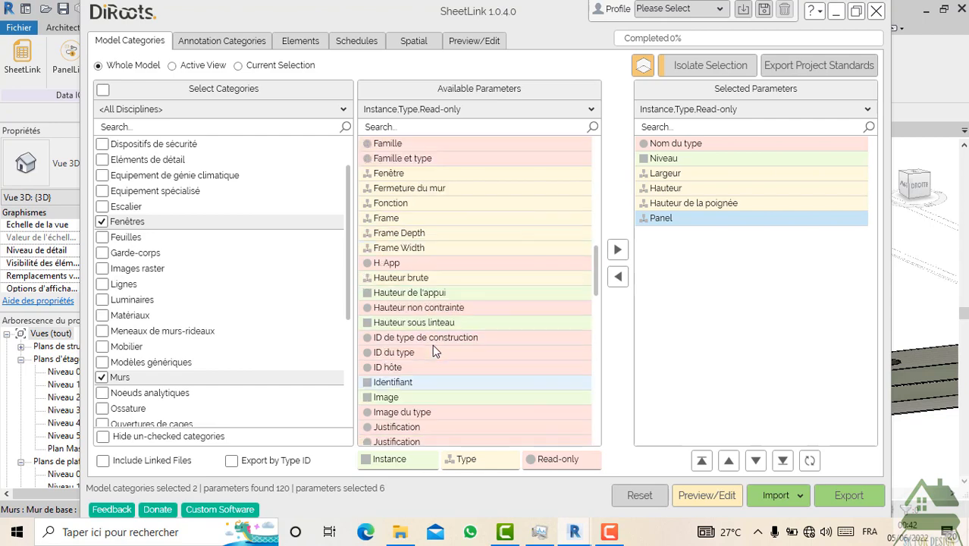
scroll(436, 347, up, 2)
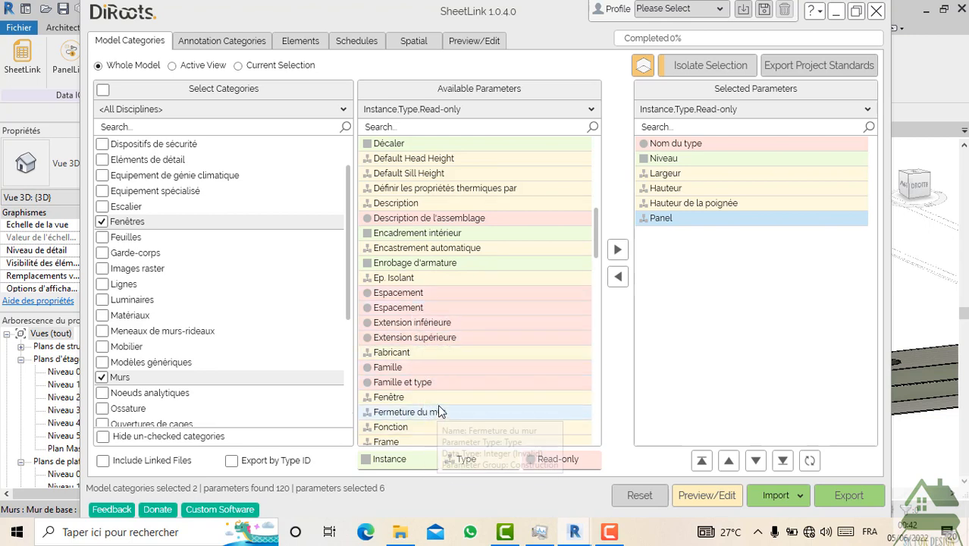
scroll(423, 328, up, 1)
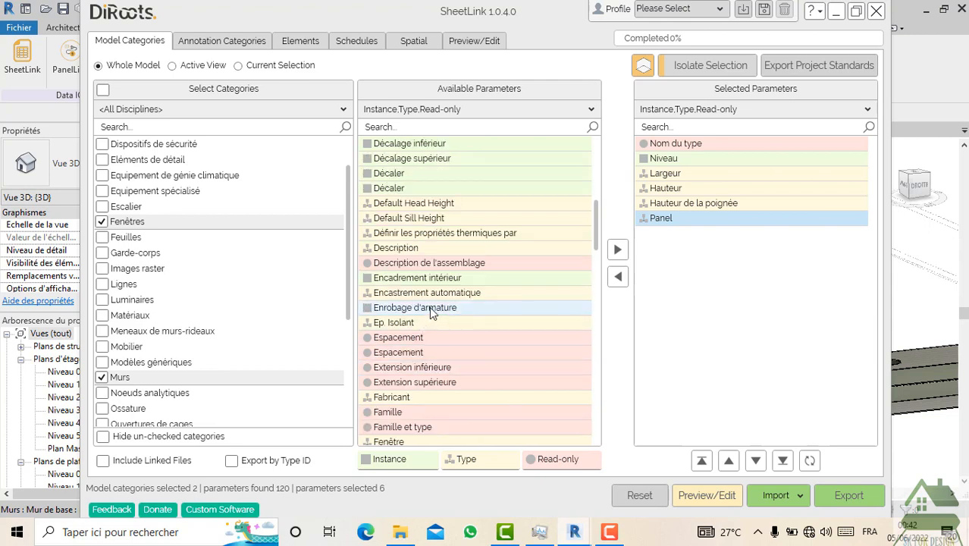
scroll(451, 249, up, 1)
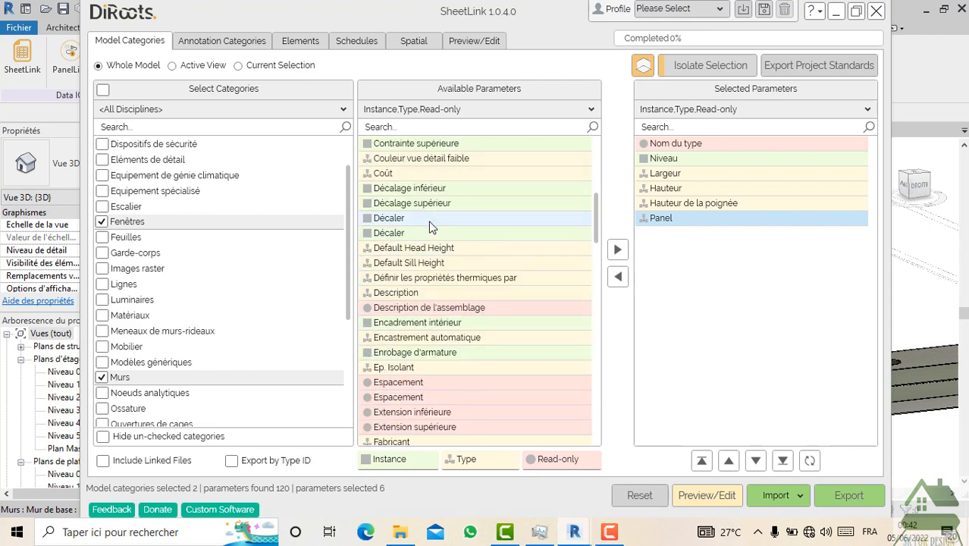
- Add Coût and Couleur vue détail faible to the selected parameters
click(413, 175)
click(617, 249)
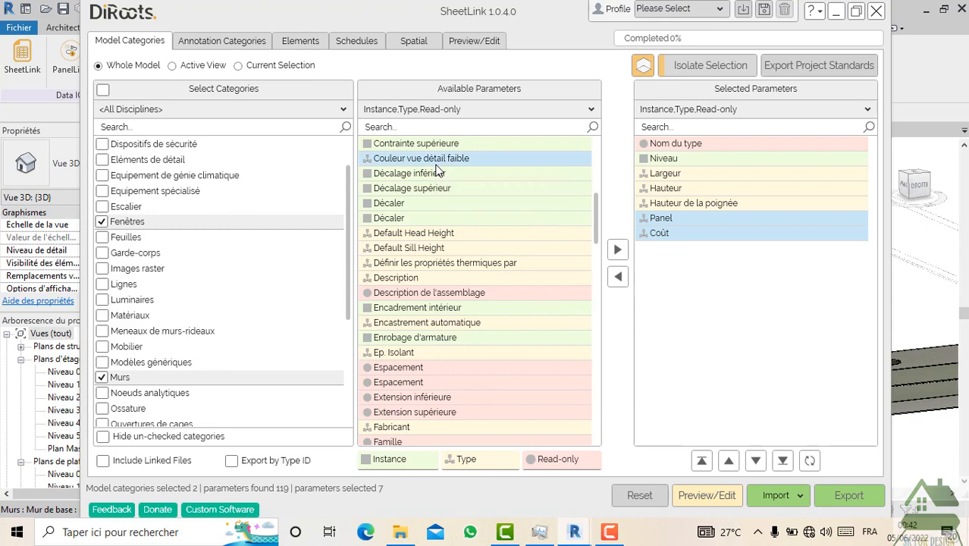
scroll(436, 171, up, 1)
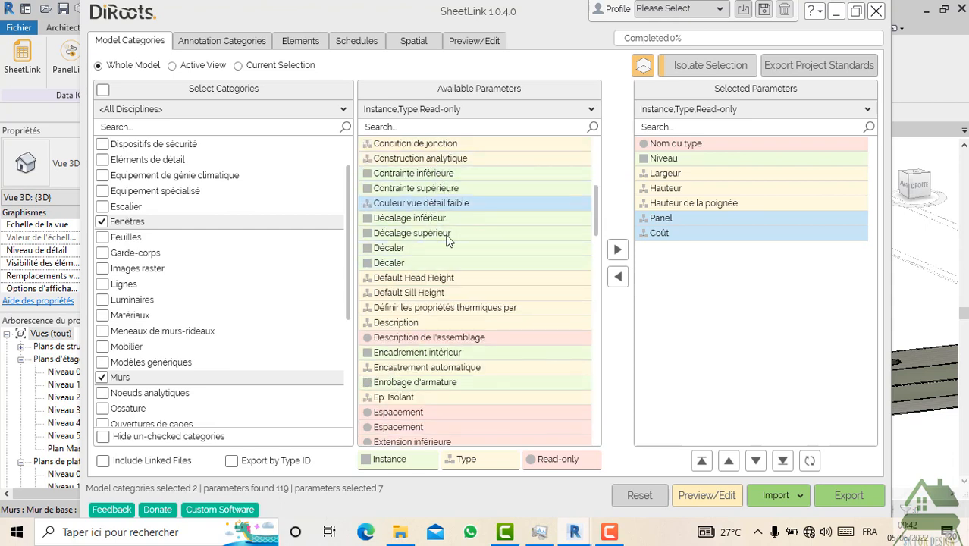
click(619, 251)
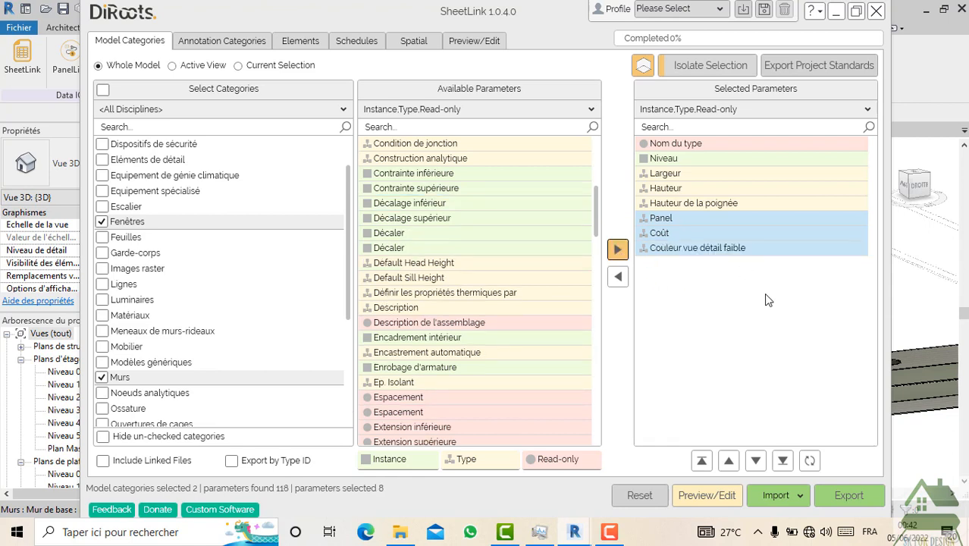
- Add the read-only Longueur parameter to the selected parameters
click(477, 309)
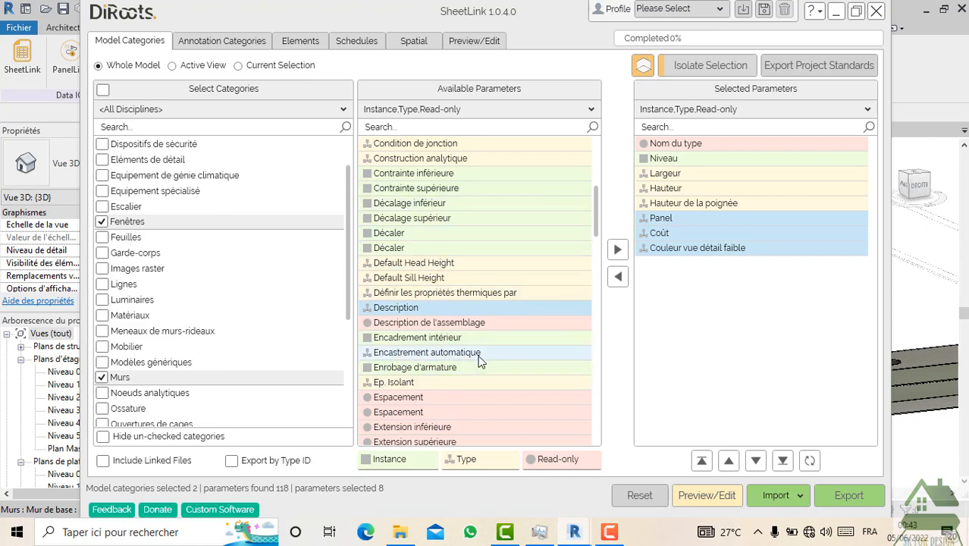
scroll(486, 360, down, 3)
scroll(483, 354, down, 10)
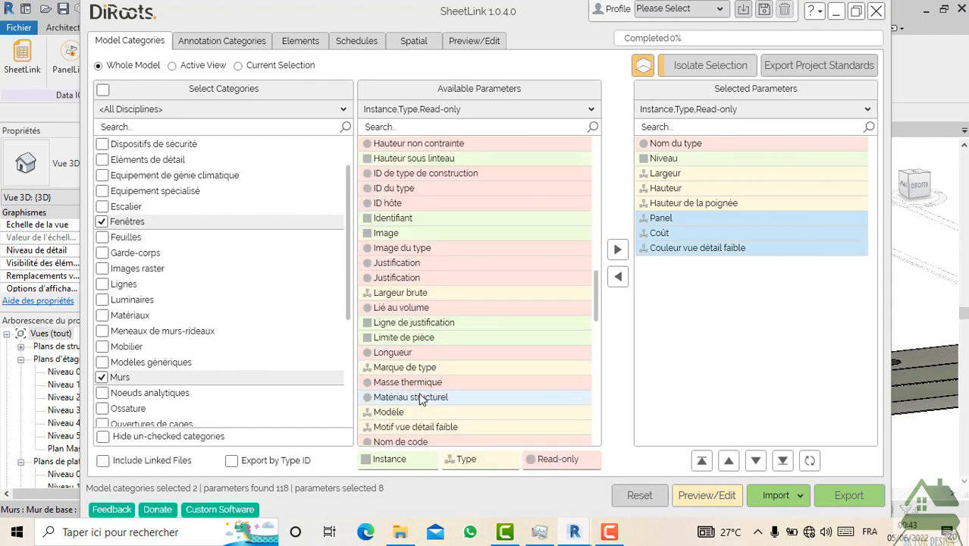
click(431, 353)
click(618, 250)
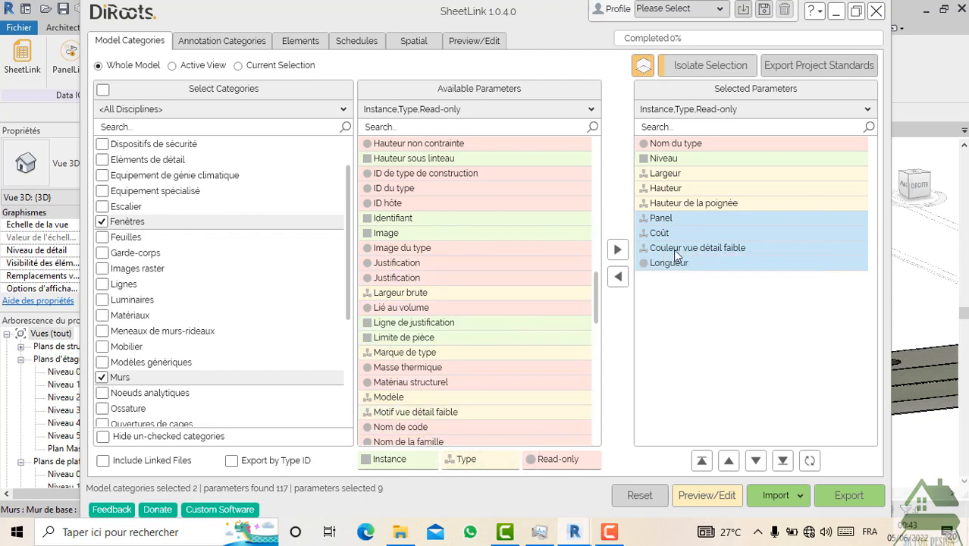
scroll(425, 399, down, 1)
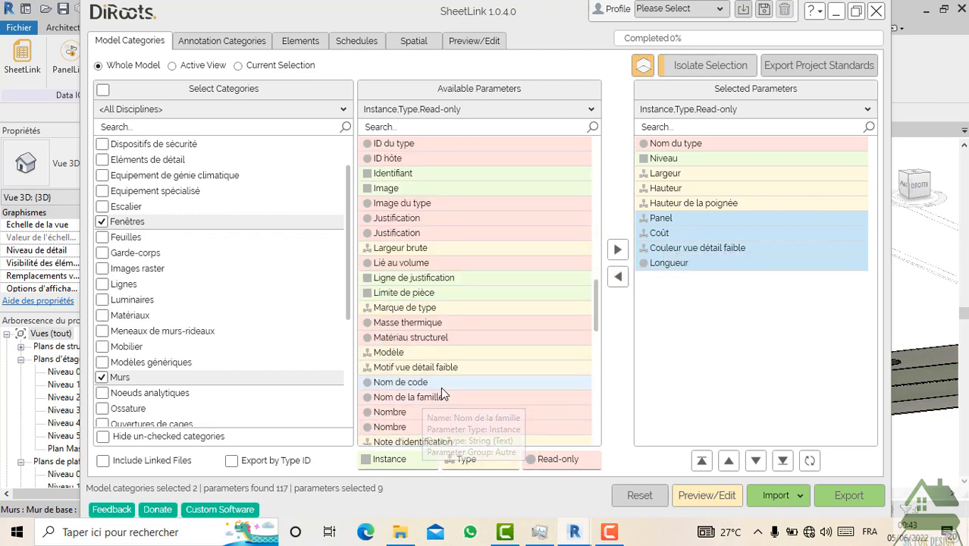
scroll(442, 388, down, 2)
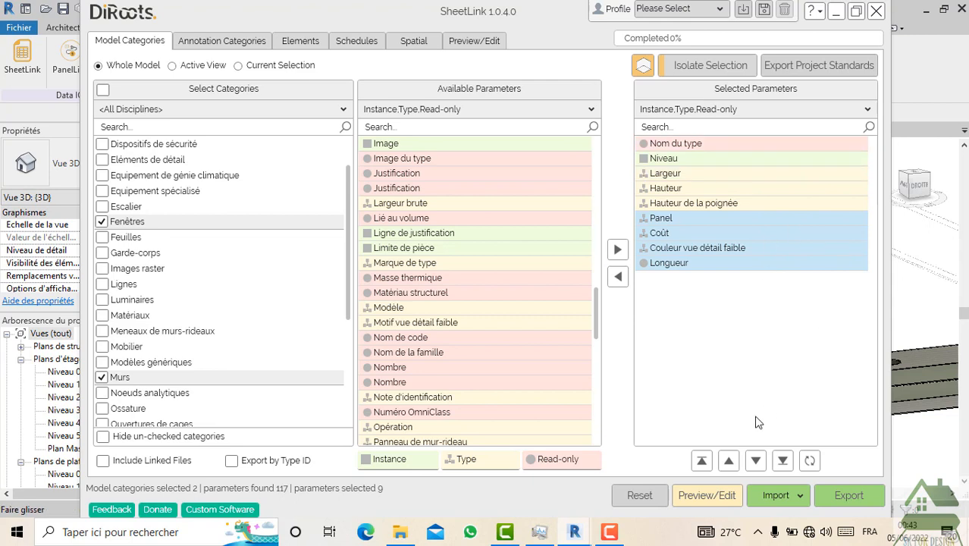
- Export the selected parameters to the existing Excel workbook "ab maman" in Documents, inserting them as new worksheets
click(840, 499)
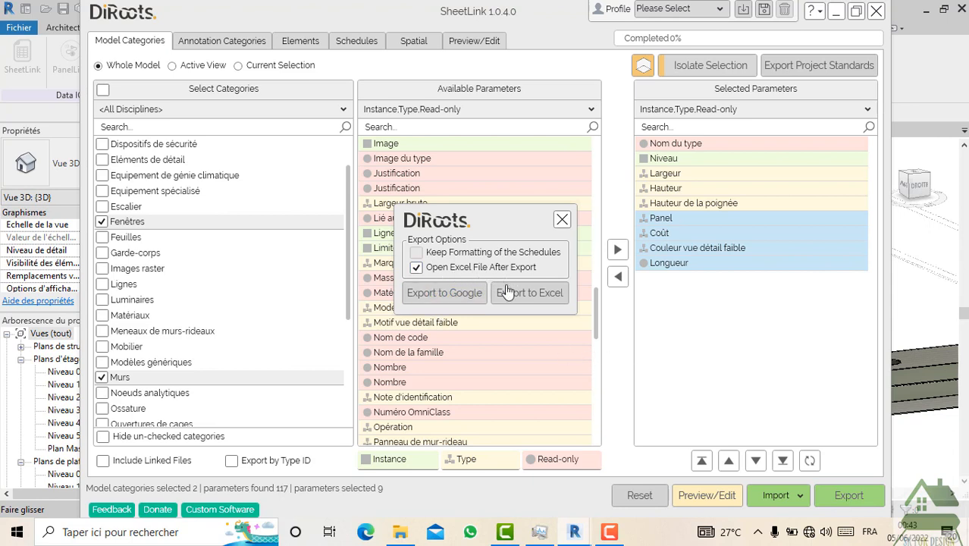
click(542, 304)
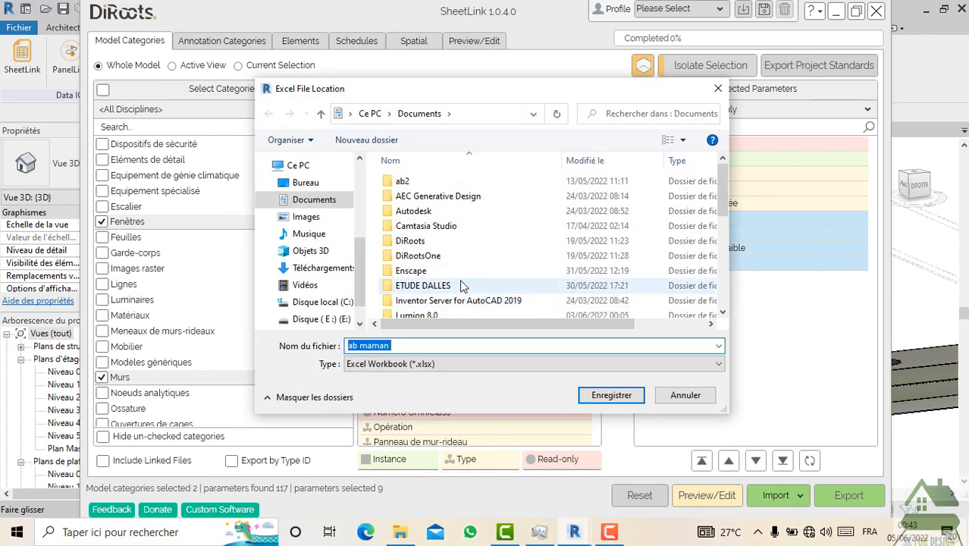
click(610, 395)
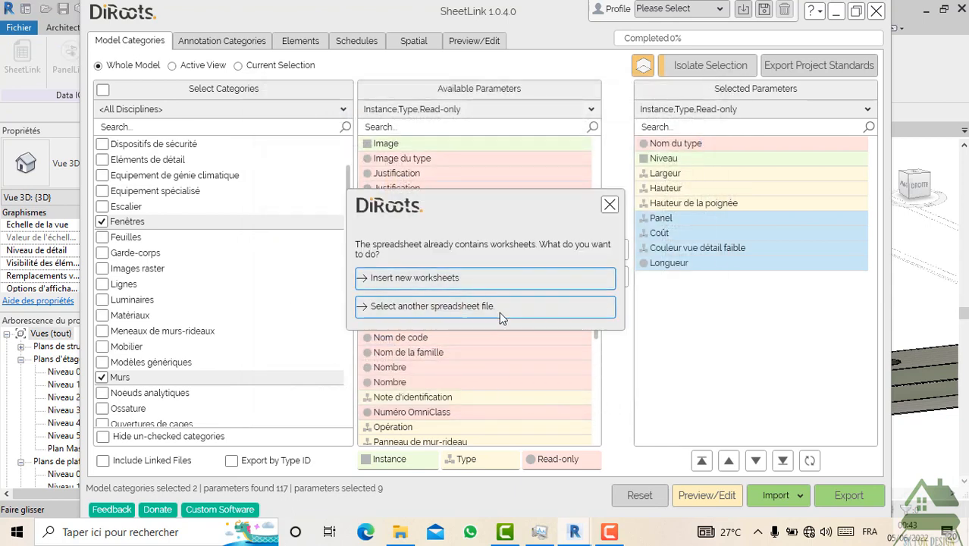
click(490, 285)
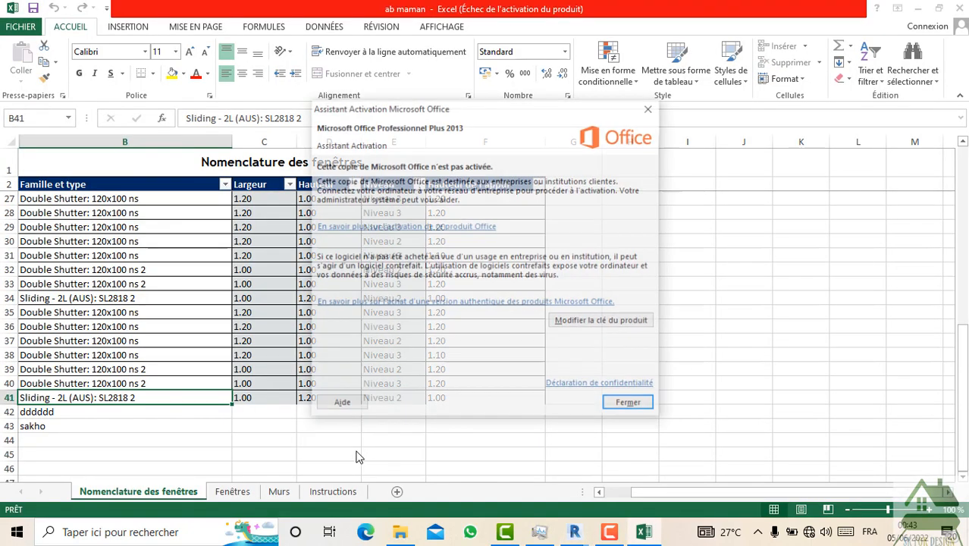
- Dismiss the Office activation notice, look through the Nomenclature des fenêtres worksheet in Excel, and close the workbook
click(650, 111)
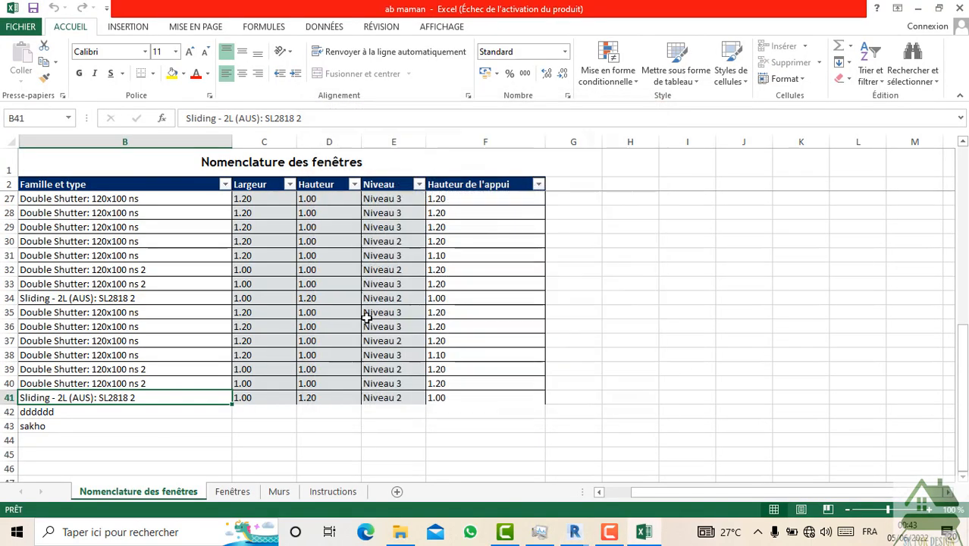
click(301, 446)
scroll(308, 373, up, 8)
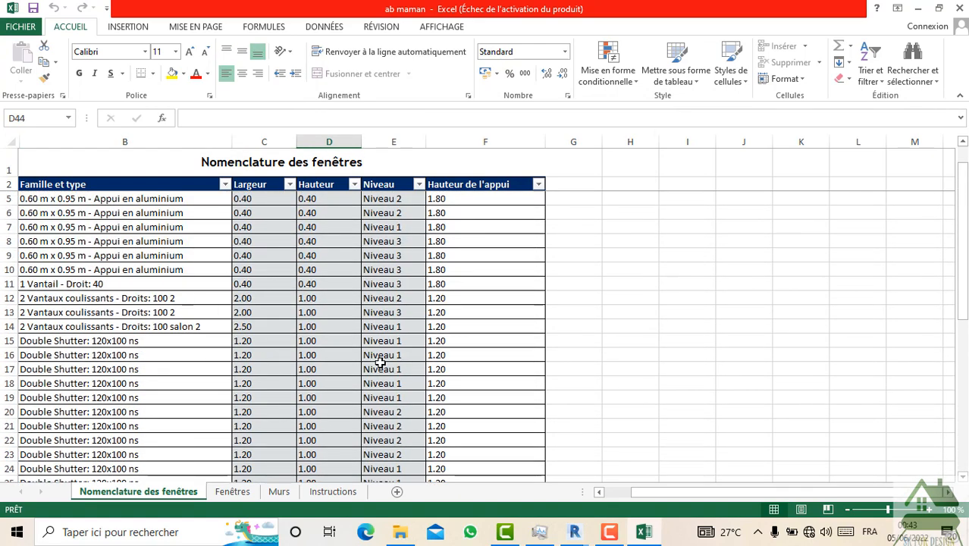
scroll(379, 364, down, 6)
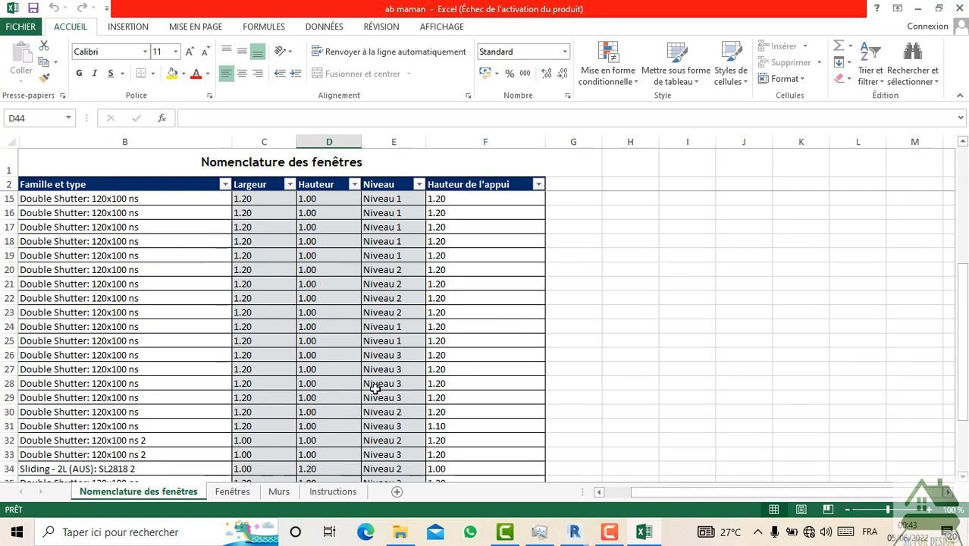
scroll(374, 388, up, 6)
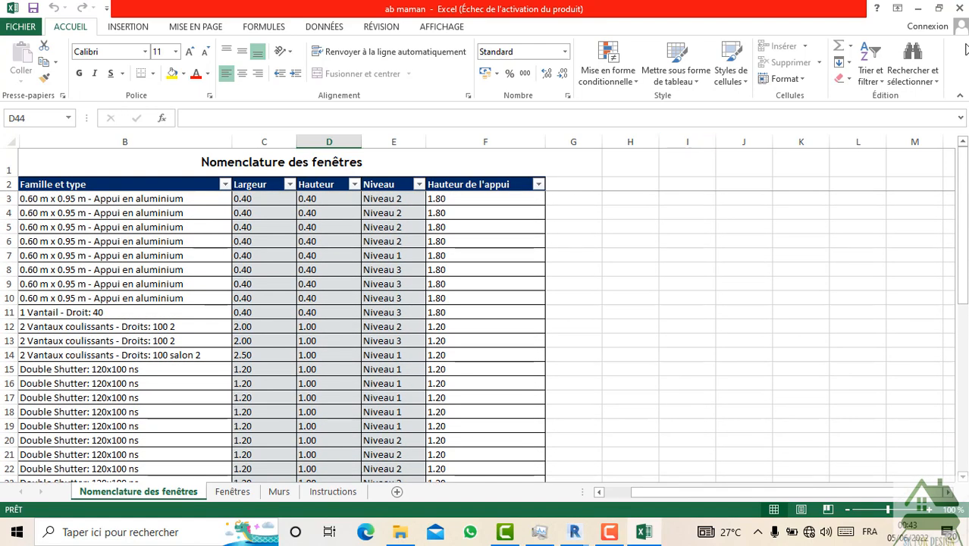
click(959, 9)
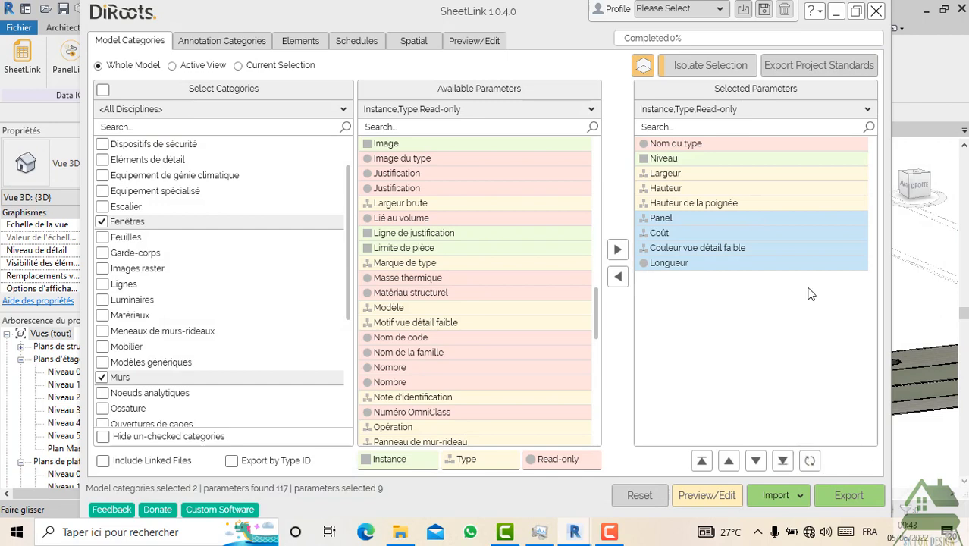
- Export the selected parameters to a new Excel workbook named "ab maman 1" in Documents and dismiss the Office activation notice
click(838, 499)
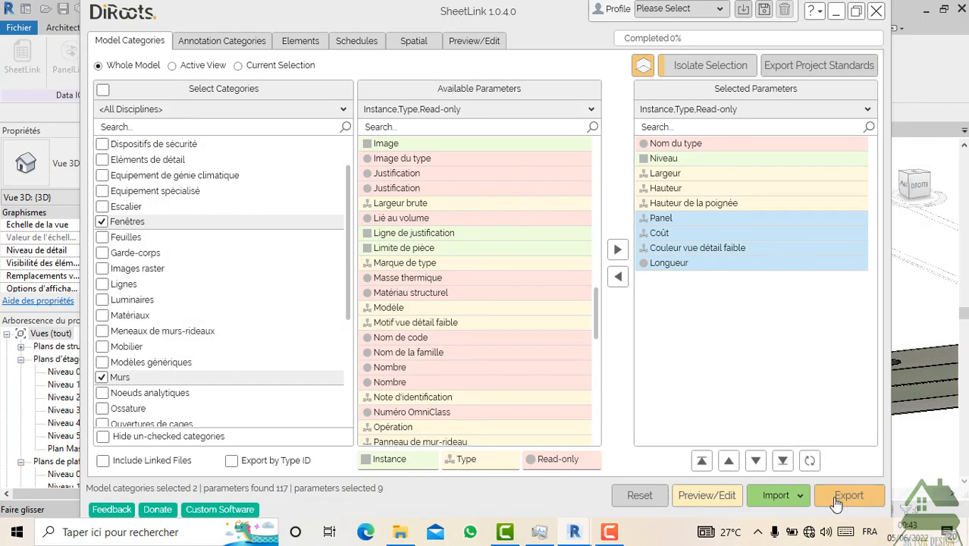
click(527, 292)
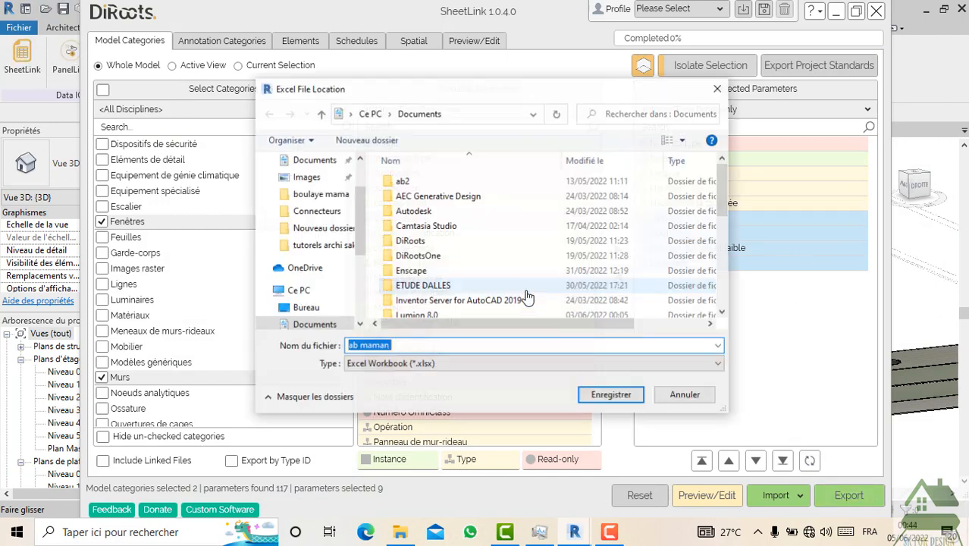
click(421, 345)
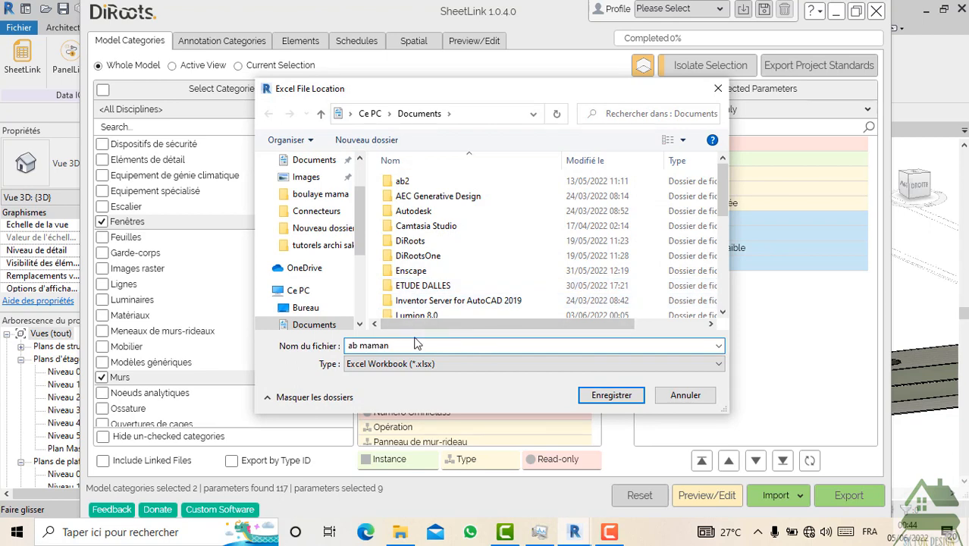
click(611, 395)
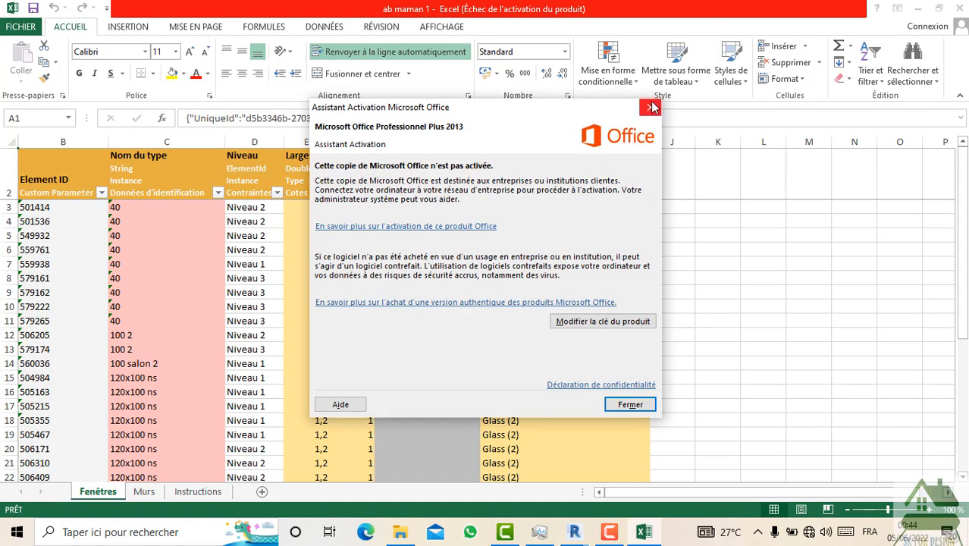
click(651, 107)
- Look through the exported window rows and parameter columns on the Fenêtres worksheet
scroll(459, 258, down, 2)
click(686, 347)
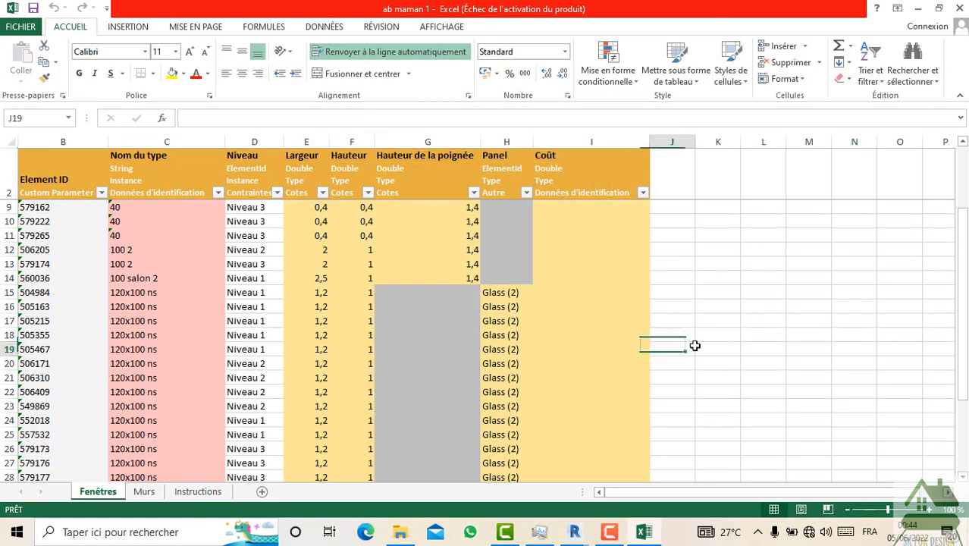
scroll(422, 325, up, 2)
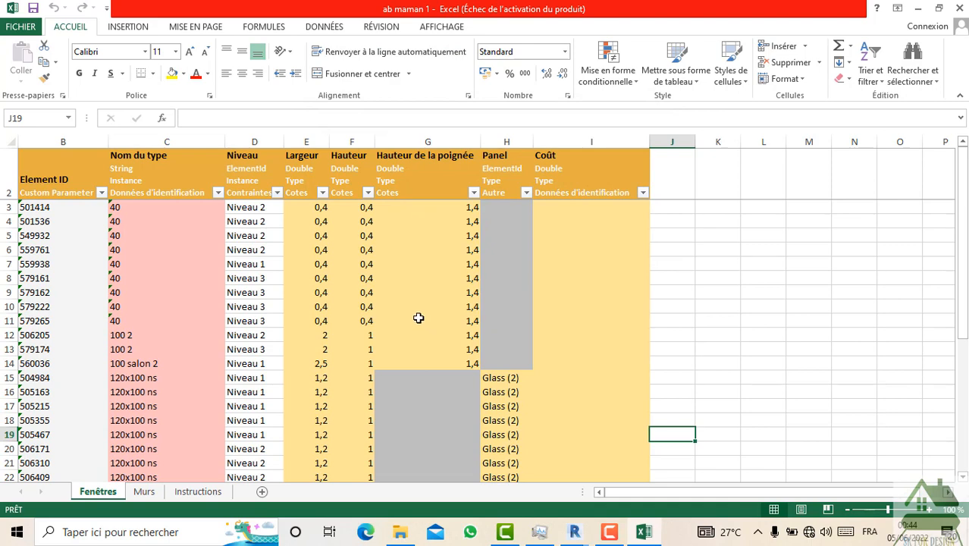
scroll(418, 317, down, 4)
scroll(418, 318, up, 2)
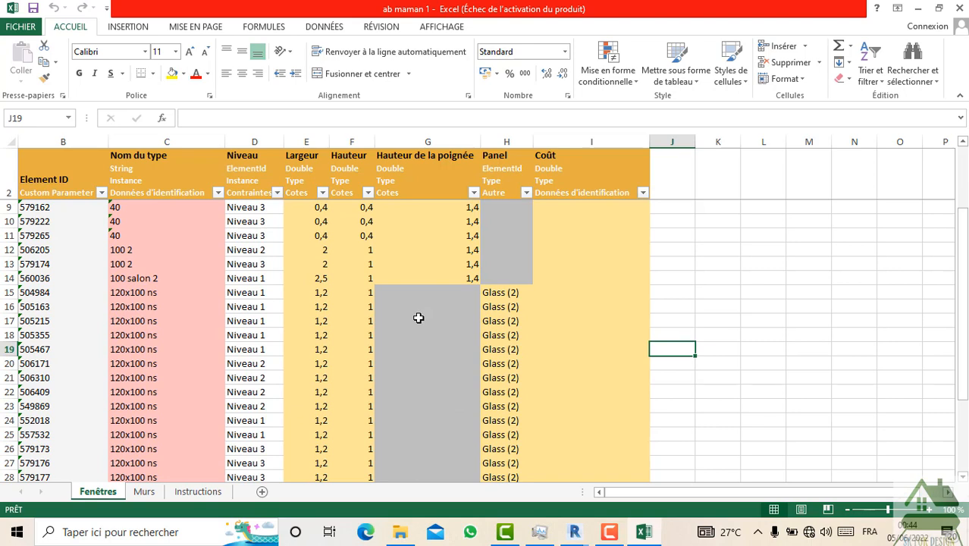
scroll(418, 318, down, 5)
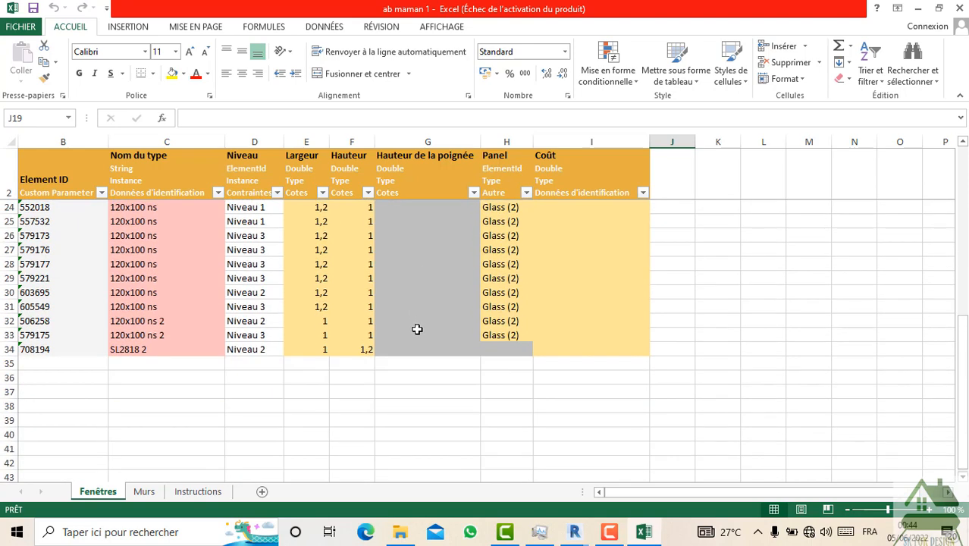
scroll(422, 336, up, 4)
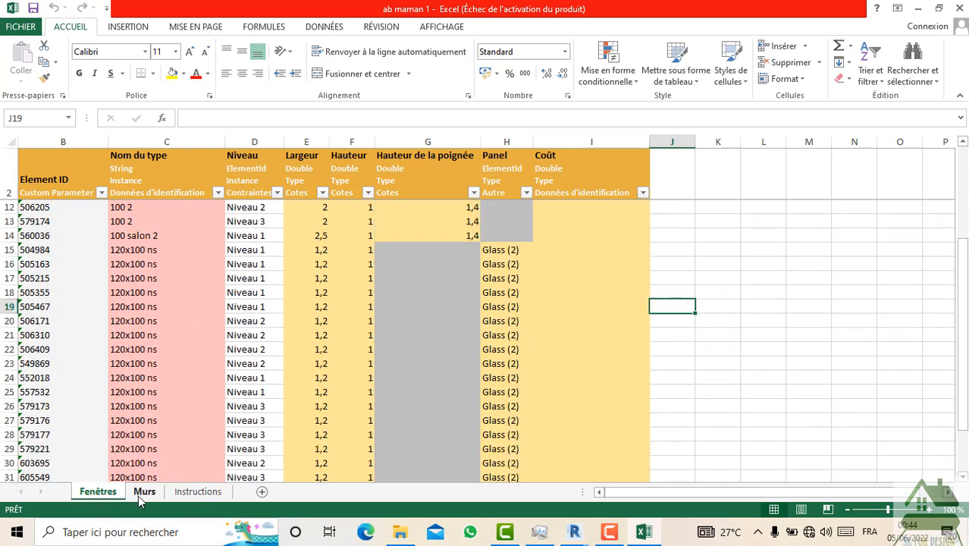
scroll(158, 376, up, 3)
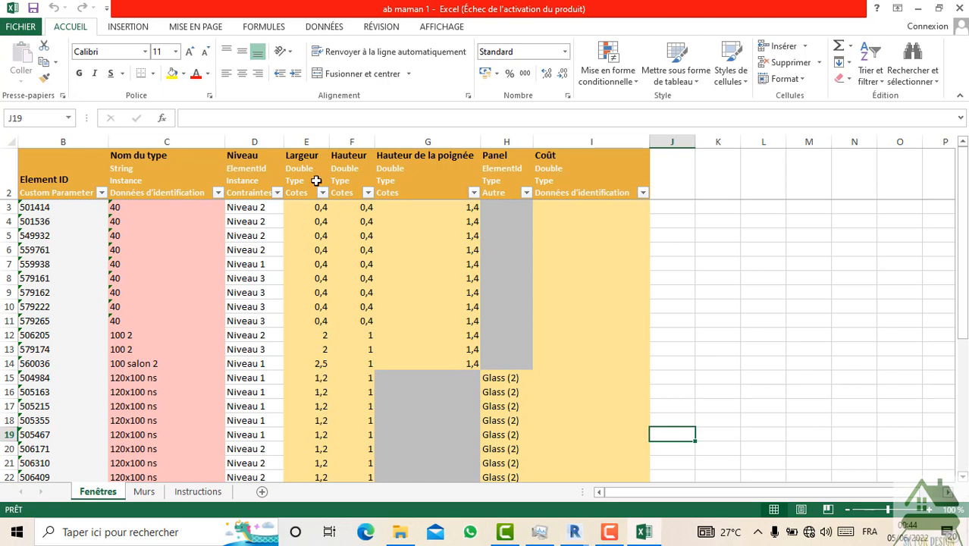
- Format the Largeur values in rows 3 to 16 of the Fenêtres worksheet with one decimal place
click(308, 202)
drag(320, 261, 323, 395)
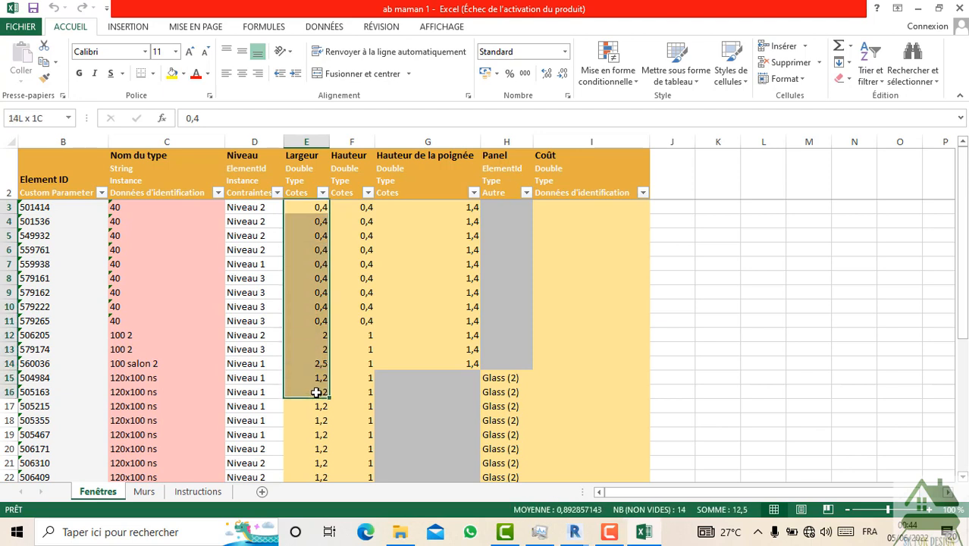
click(546, 77)
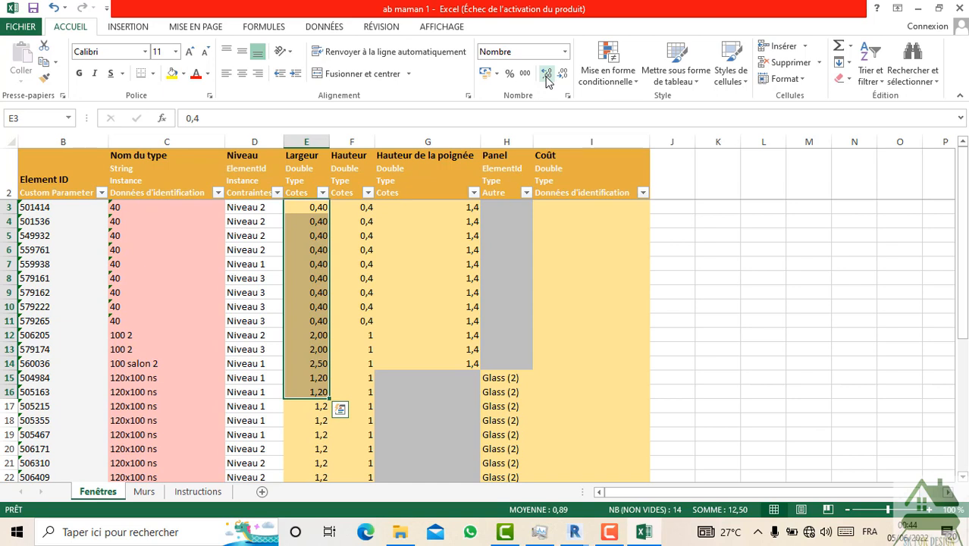
click(562, 74)
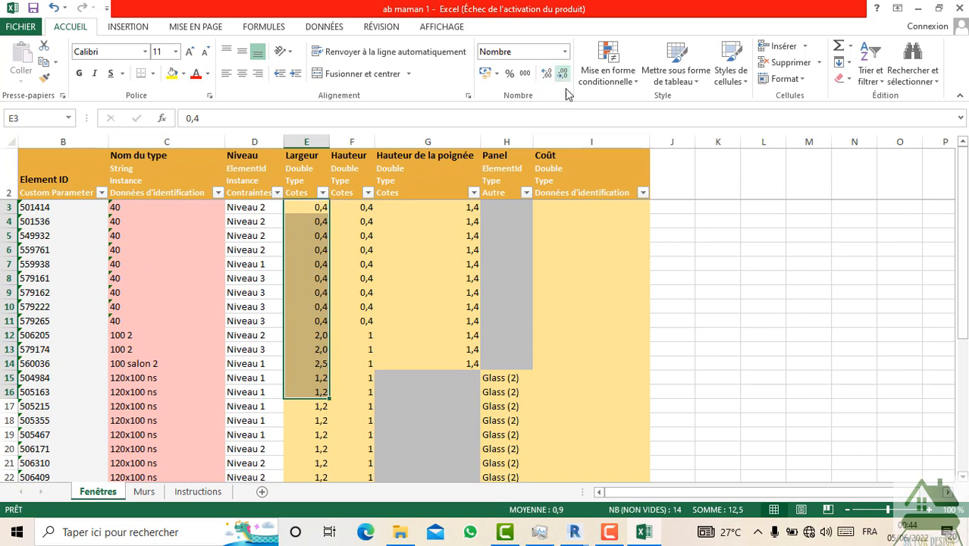
click(674, 309)
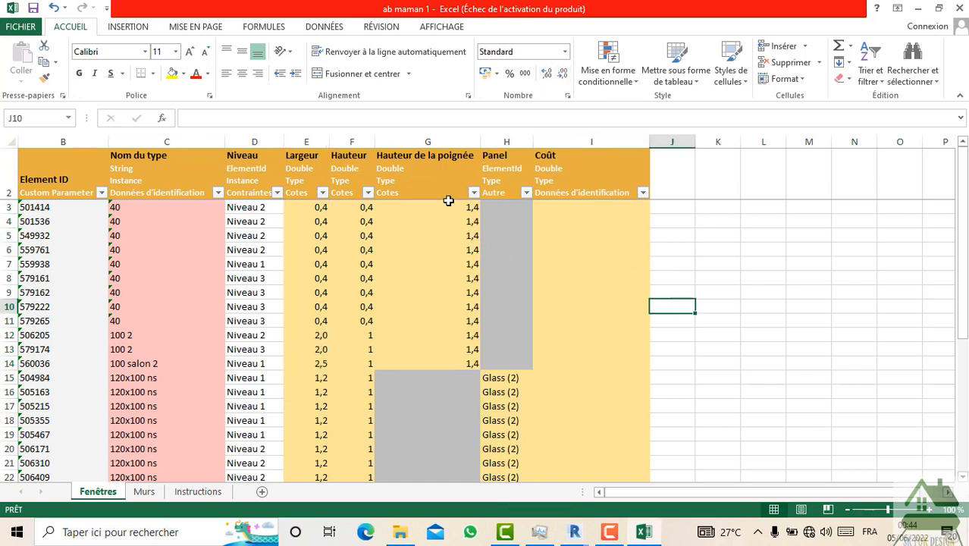
- Examine the Hauteur de la poignée, Panel and Coût columns on the Fenêtres worksheet
scroll(466, 337, down, 2)
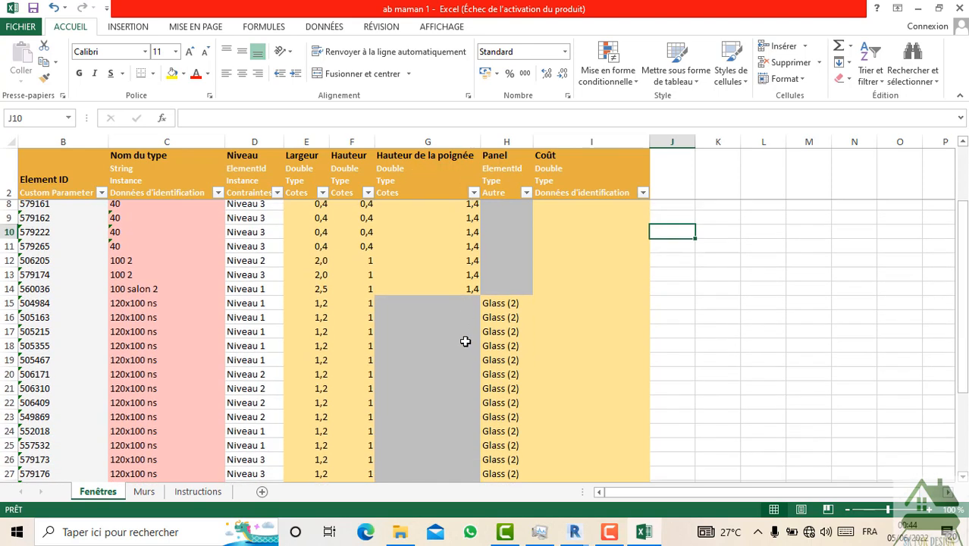
scroll(466, 341, down, 1)
scroll(454, 321, up, 3)
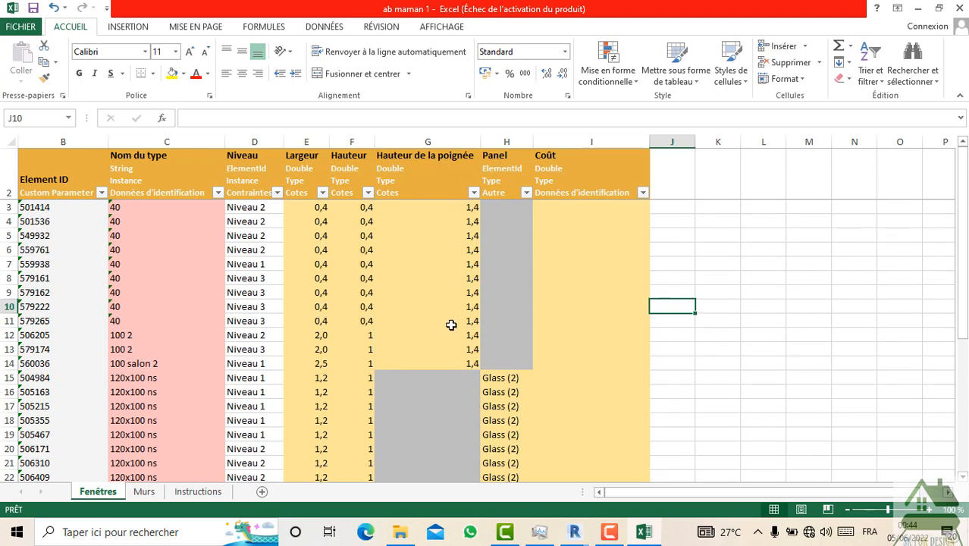
scroll(464, 265, down, 5)
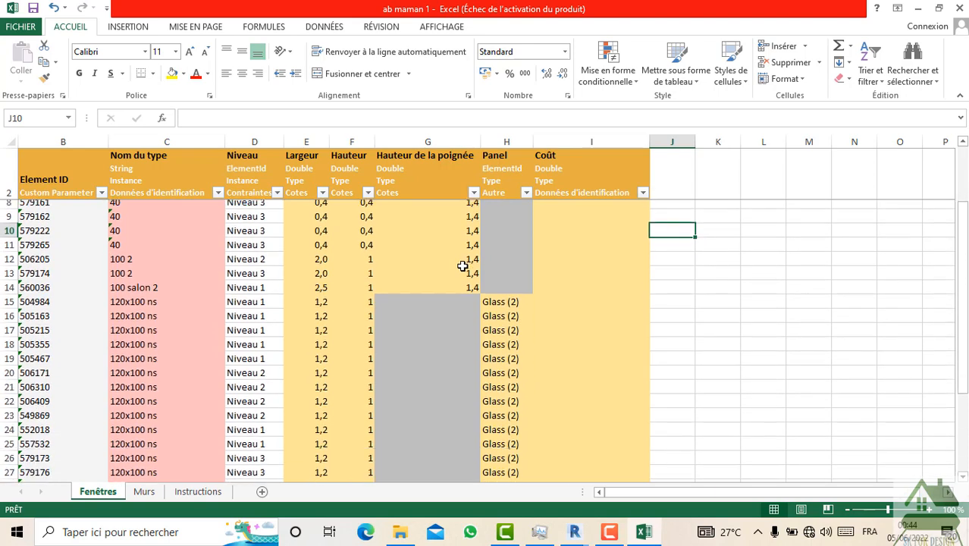
scroll(503, 303, up, 5)
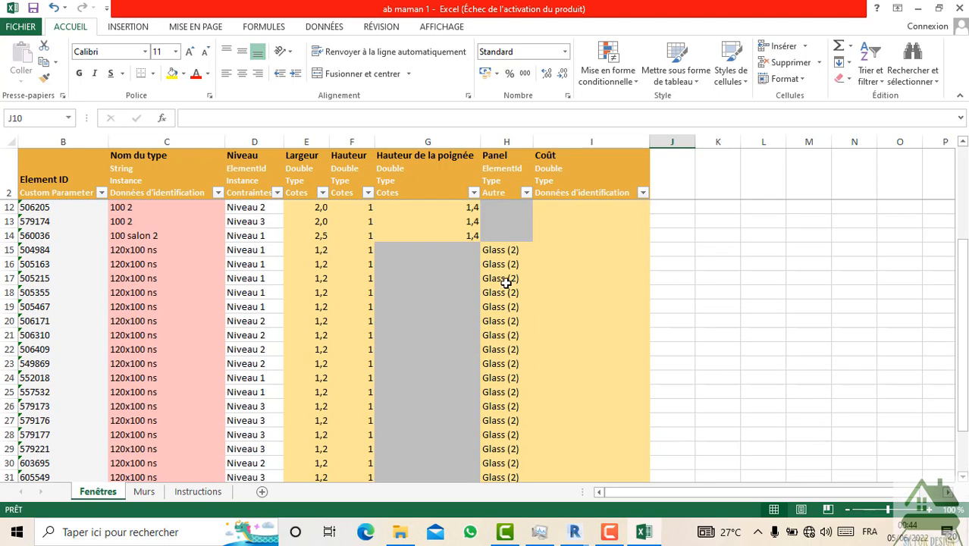
scroll(500, 318, down, 2)
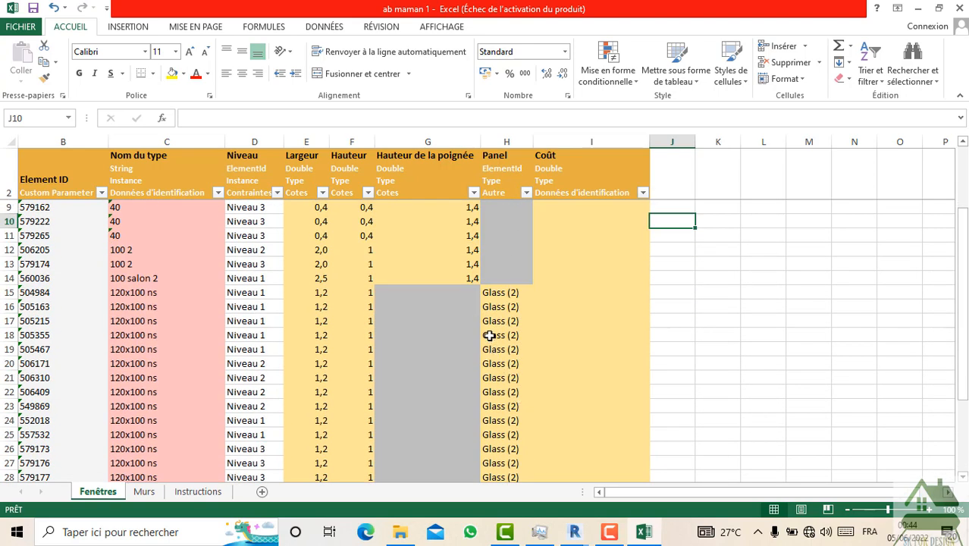
click(567, 217)
click(567, 206)
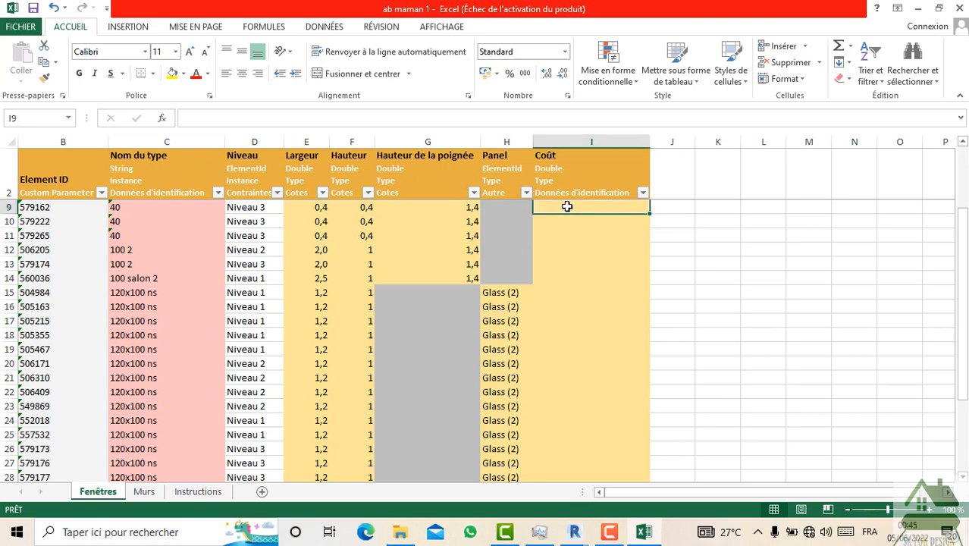
scroll(567, 206, up, 2)
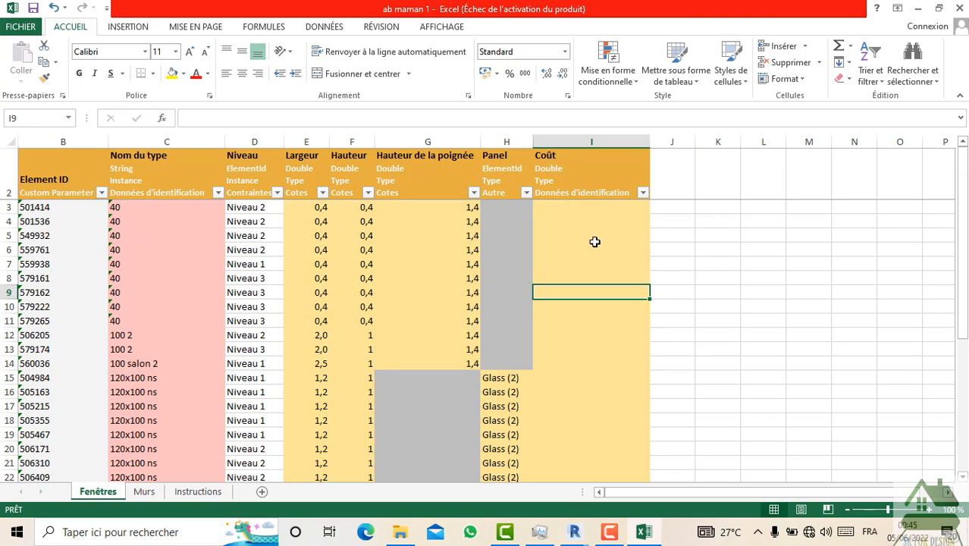
click(584, 219)
click(578, 206)
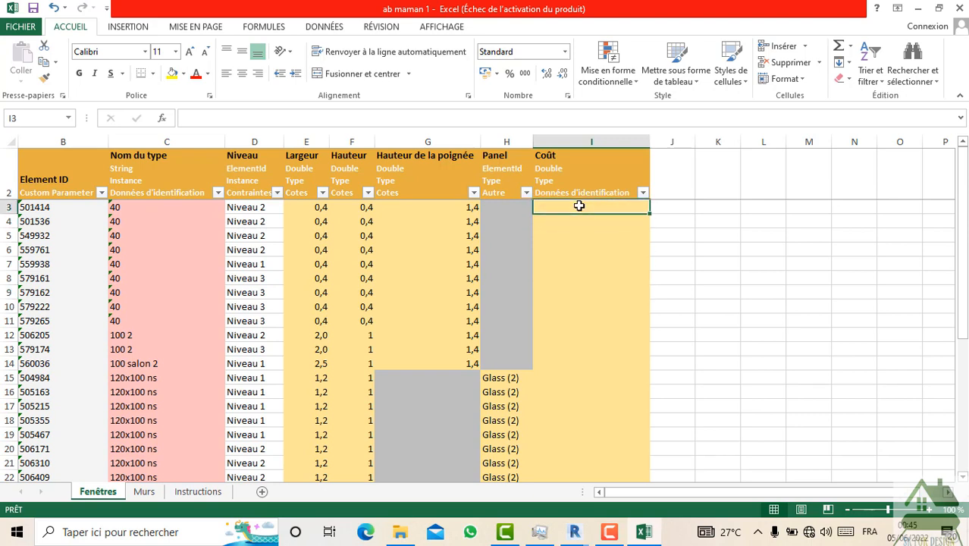
text(20)
key(Return)
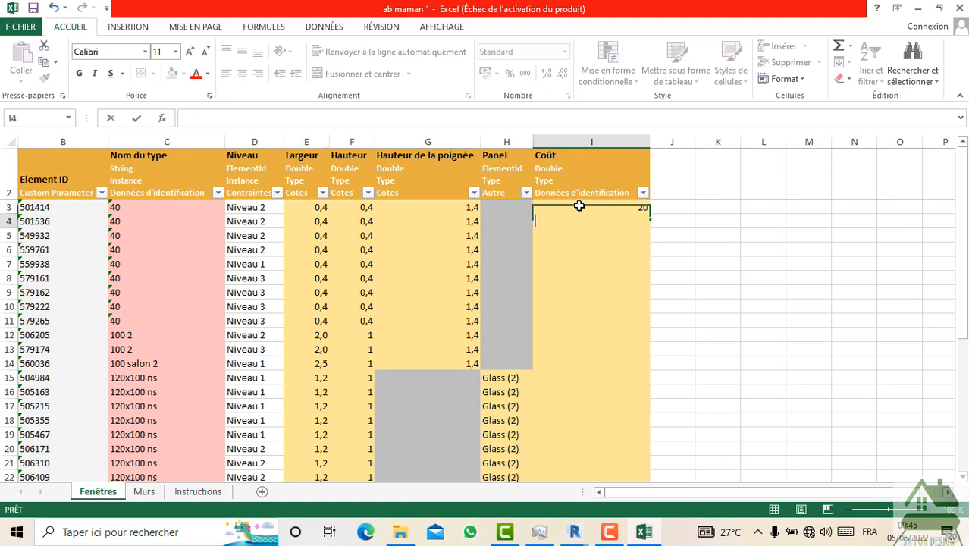
text(,0)
- Enter a Coût of 20000 for the window in row 3 and fill it down to row 14
click(580, 206)
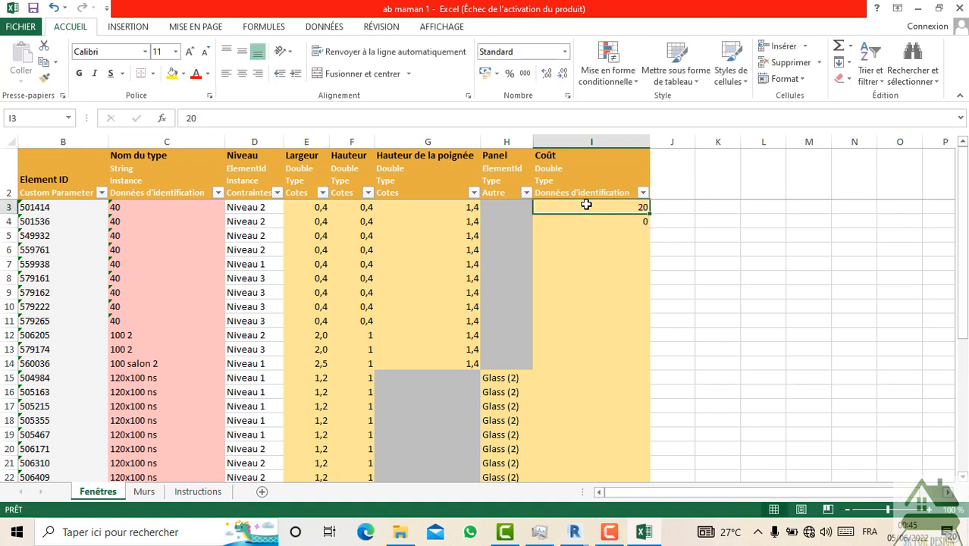
text(2)
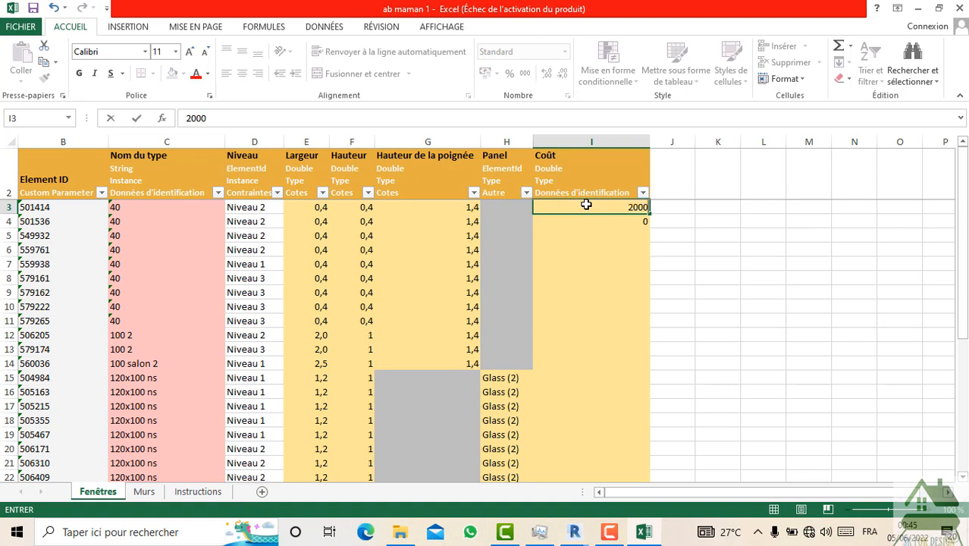
right_click(587, 205)
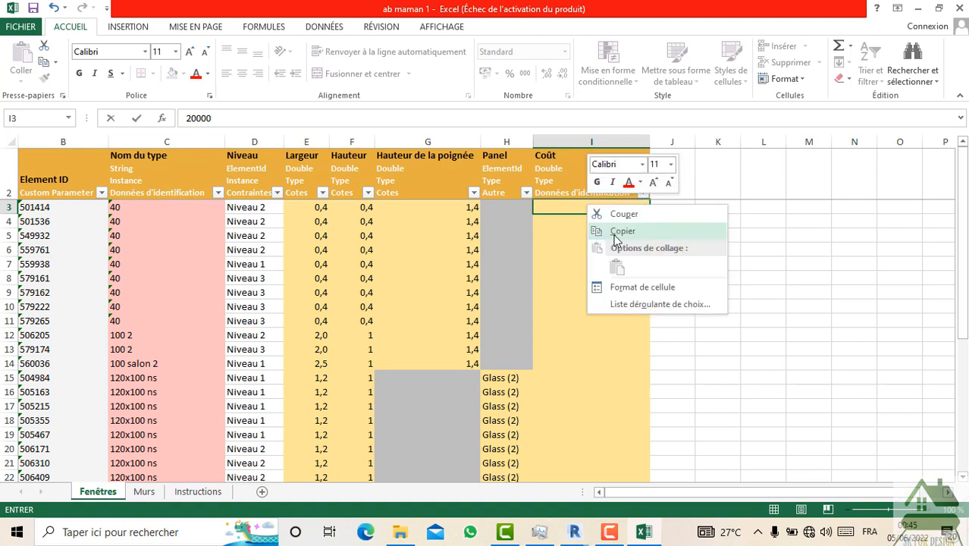
click(601, 207)
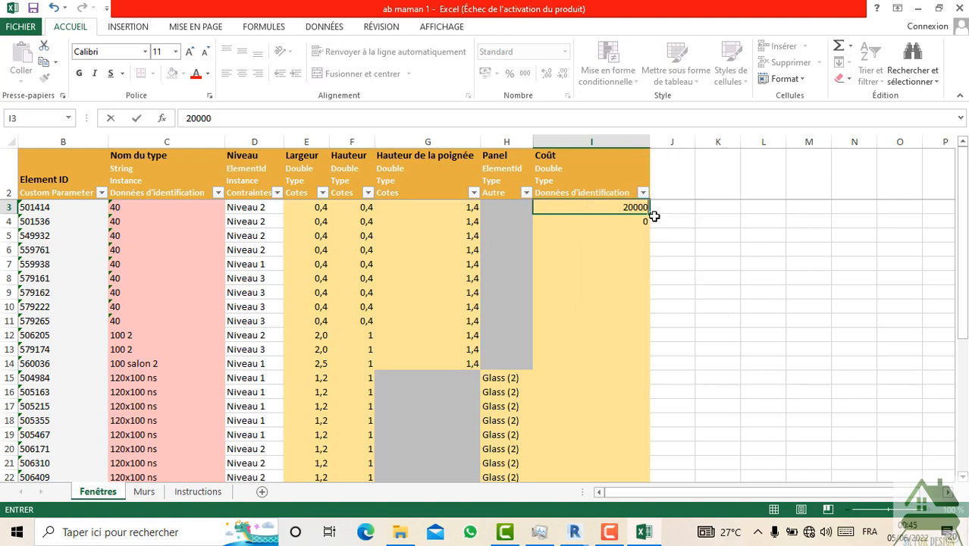
drag(653, 214, 638, 368)
click(591, 433)
- Enter a Coût of 15000 for the window in row 15 and fill it down to row 33
scroll(584, 318, down, 2)
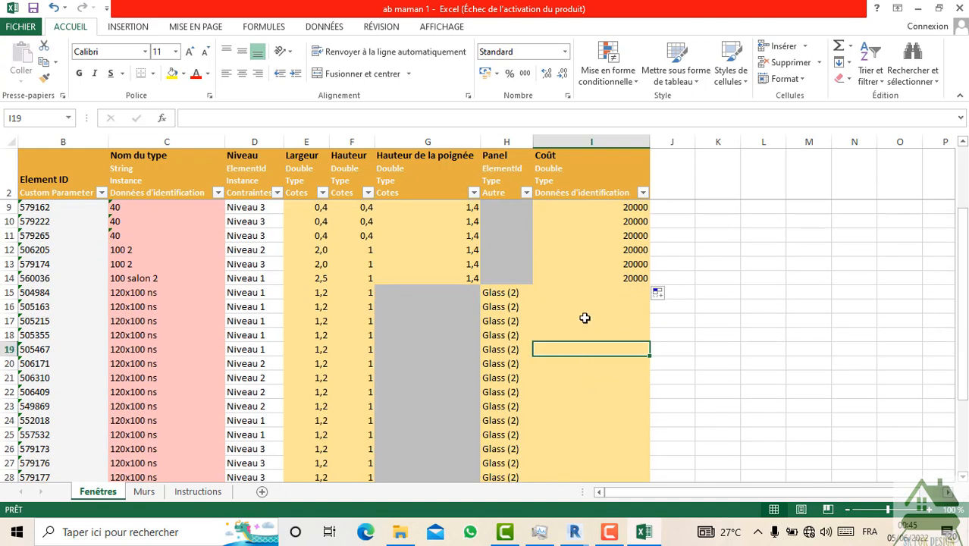
click(590, 292)
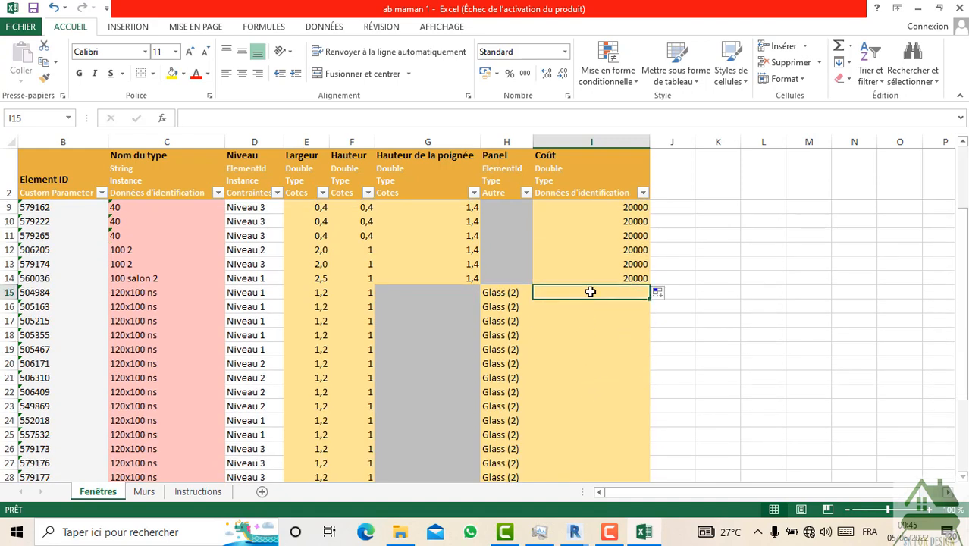
text(15000)
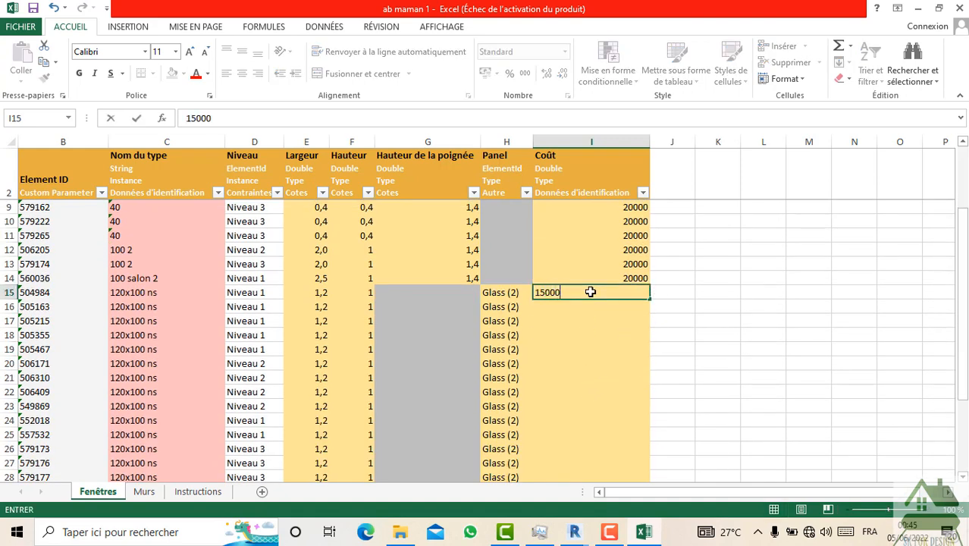
click(607, 320)
click(612, 292)
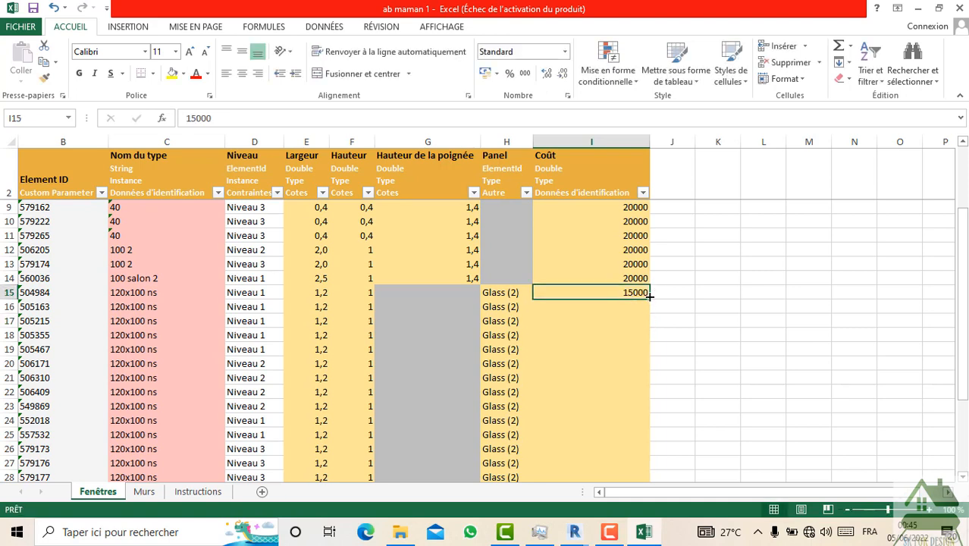
drag(649, 296, 646, 454)
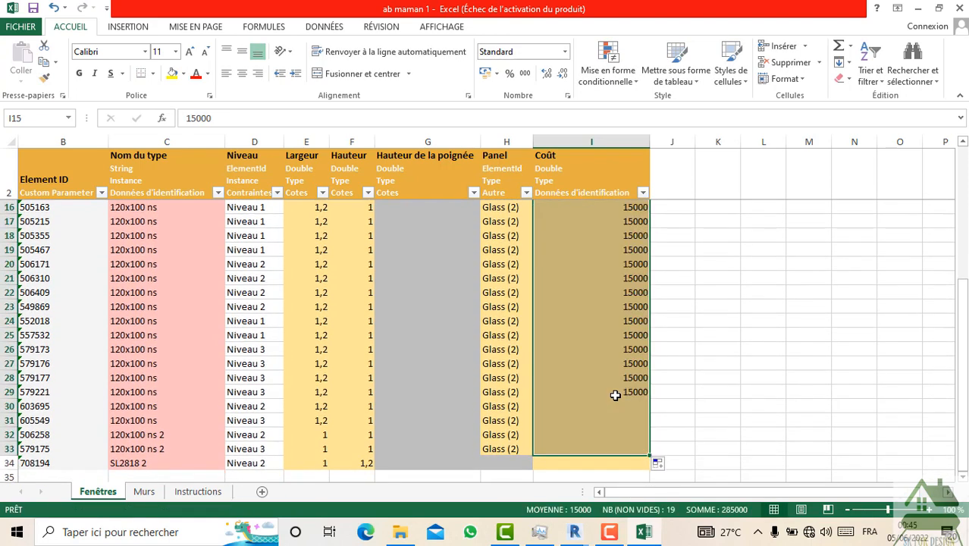
- Extend the 15000 Coût fill to the last window in row 34 and check the whole column
scroll(615, 395, down, 2)
scroll(644, 372, up, 2)
scroll(643, 379, down, 1)
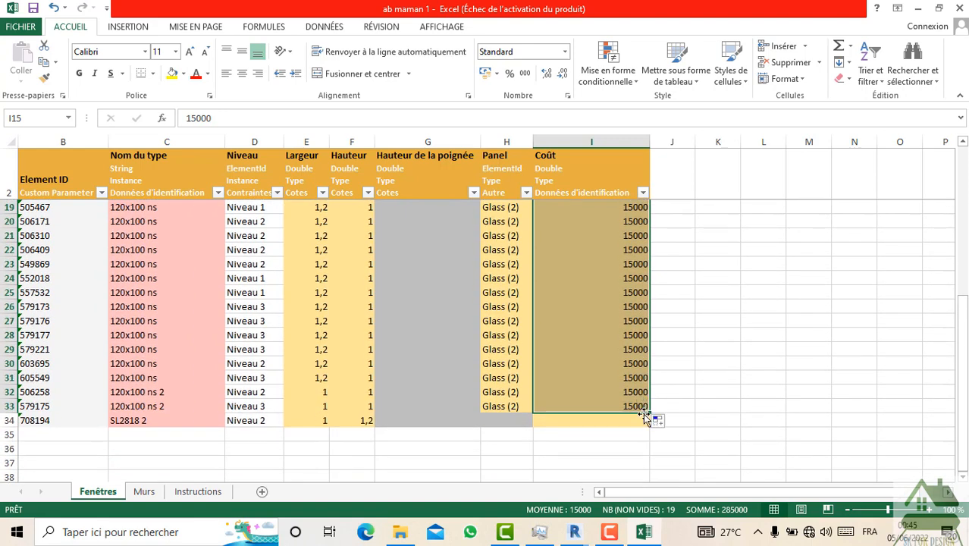
drag(651, 409, 652, 423)
click(715, 377)
scroll(605, 390, up, 2)
scroll(454, 416, down, 4)
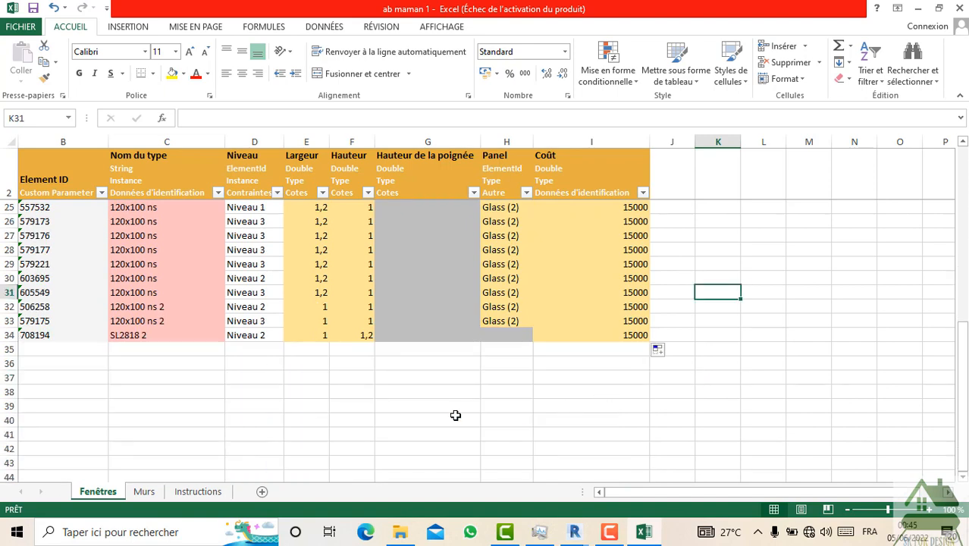
scroll(404, 402, up, 2)
scroll(482, 322, up, 6)
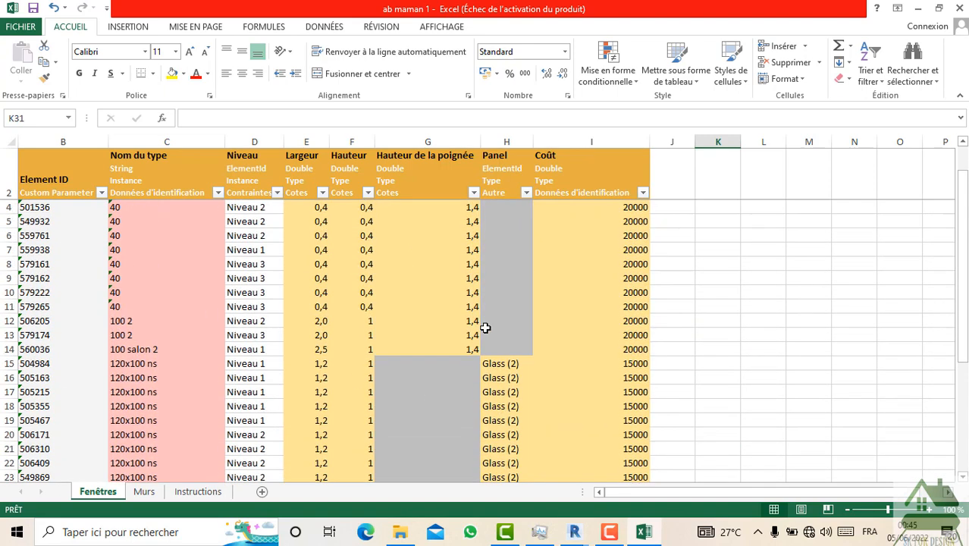
- Filter the Niveau column of the Fenêtres worksheet to show only the Niveau 2 windows
click(102, 193)
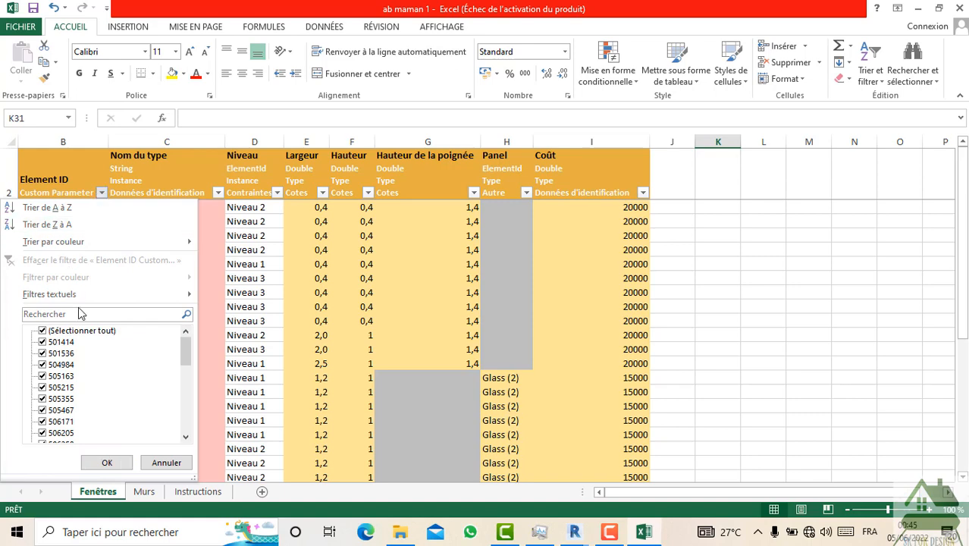
click(100, 193)
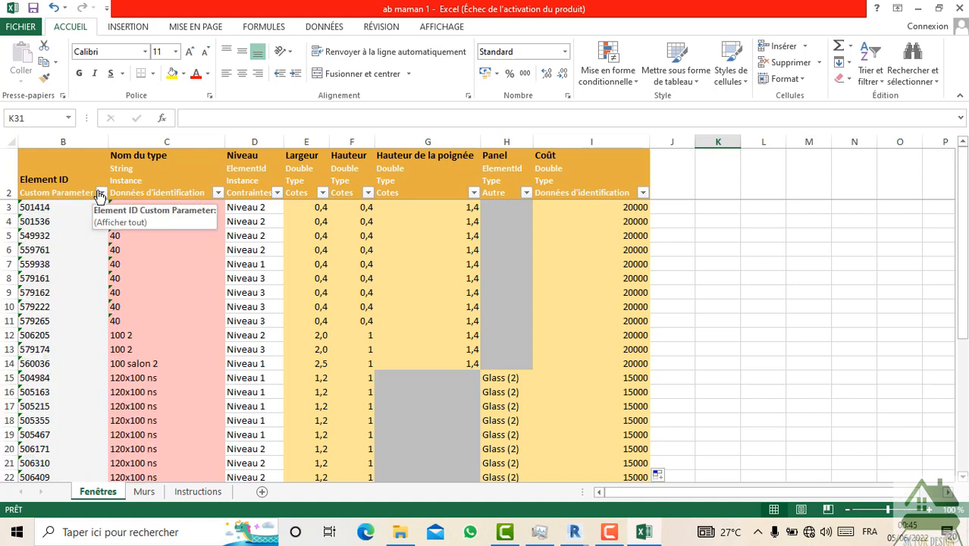
click(277, 194)
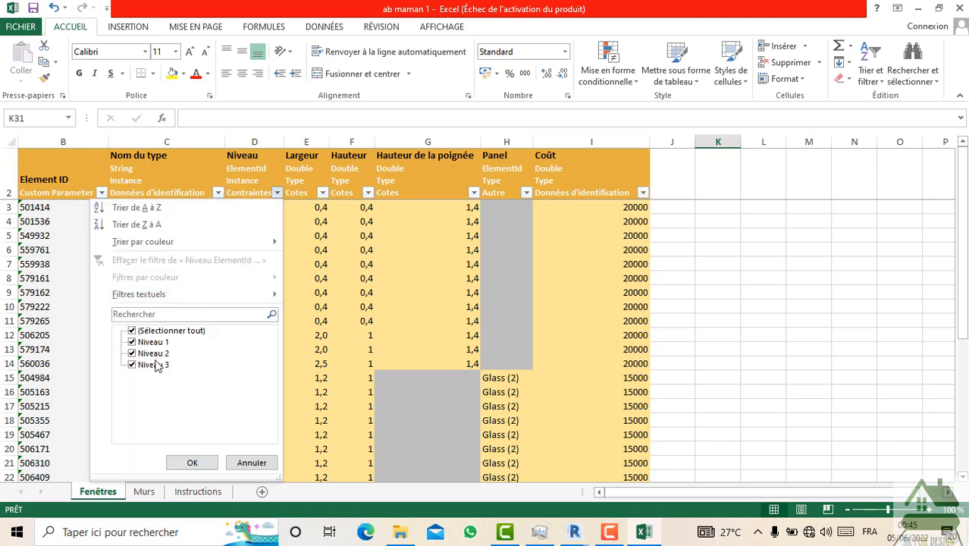
click(132, 365)
click(132, 342)
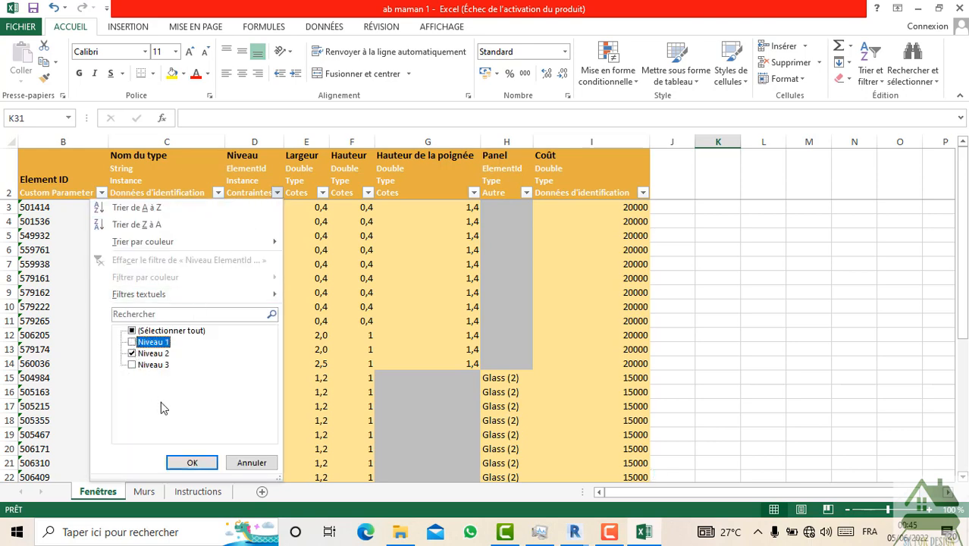
click(191, 463)
click(227, 435)
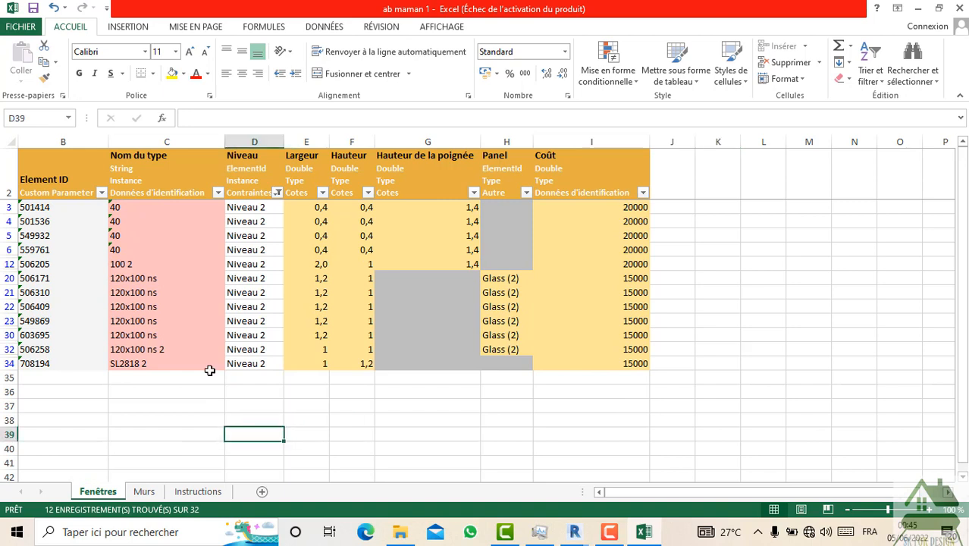
- Include Niveau 1 and Niveau 3 in the Niveau filter again so windows of all levels are listed
click(277, 193)
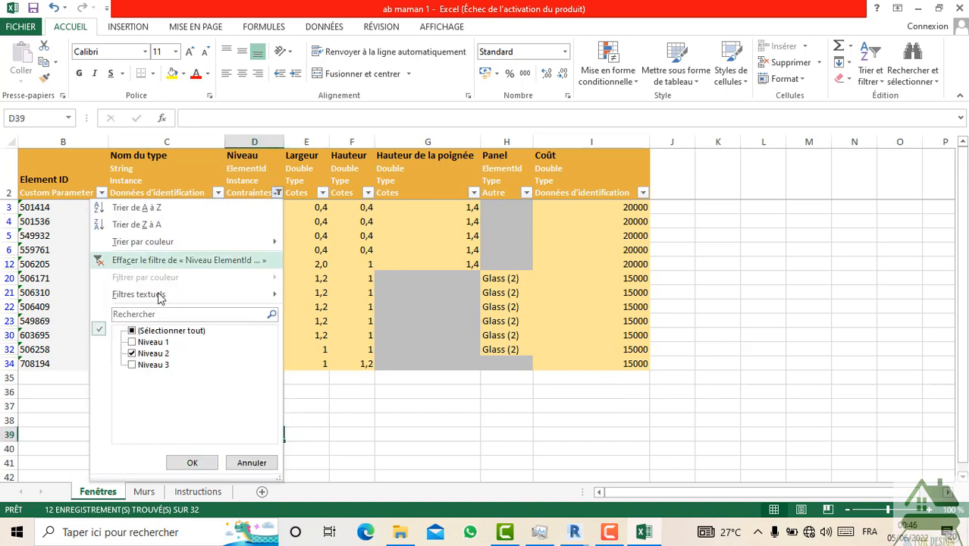
click(131, 342)
click(132, 365)
click(192, 462)
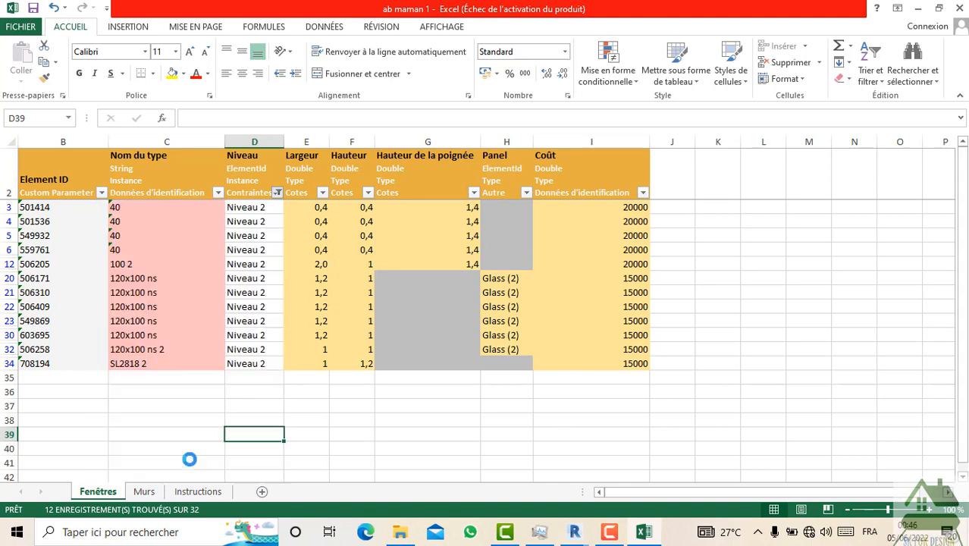
scroll(652, 405, down, 2)
scroll(484, 324, down, 2)
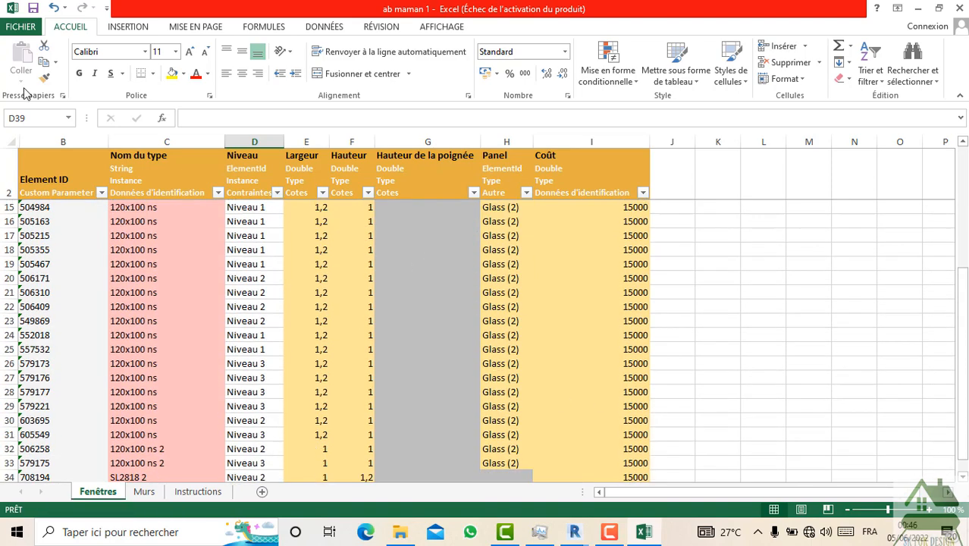
- Save the edited workbook and switch back to the SheetLink window in Revit
click(32, 8)
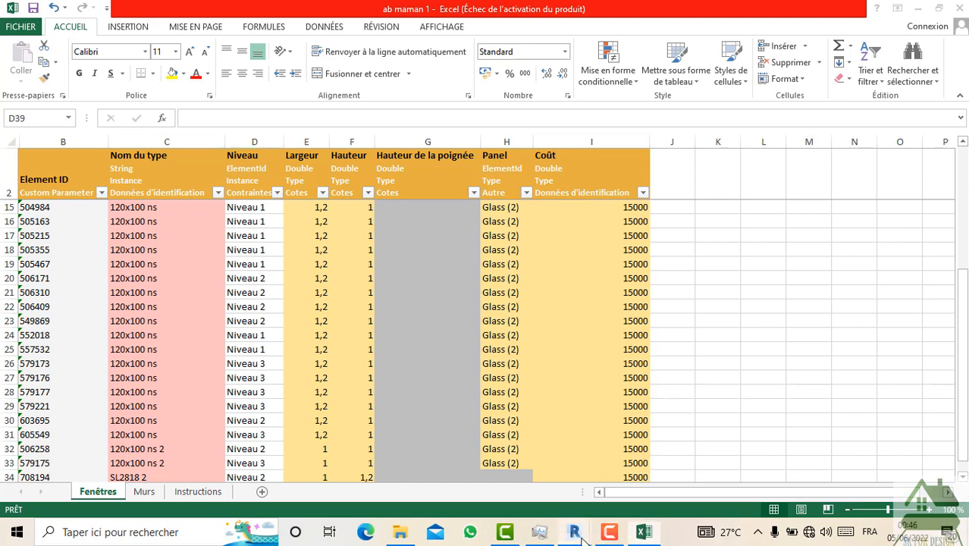
mouse_move(584, 539)
click(632, 479)
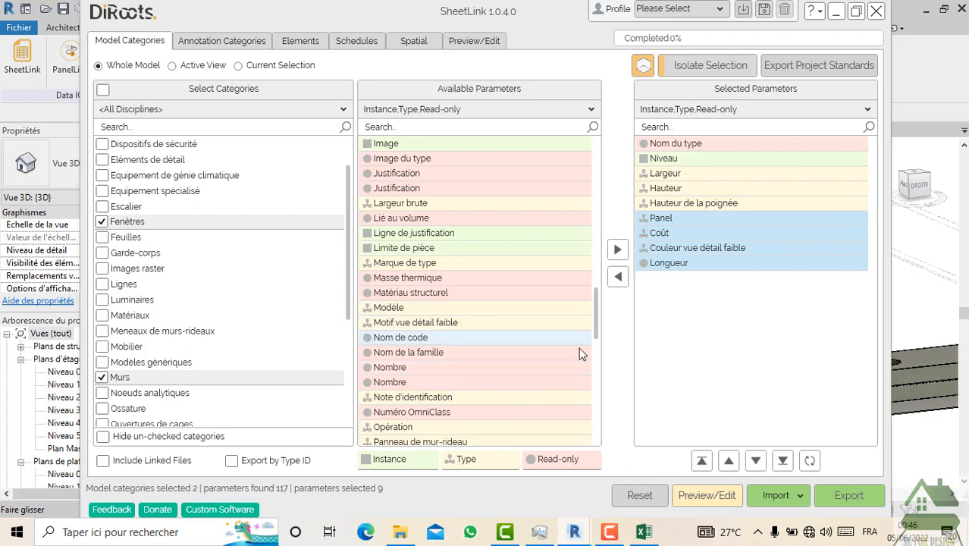
- Import the Excel workbook ab maman 1 from Documents into the model and close SheetLink
click(794, 496)
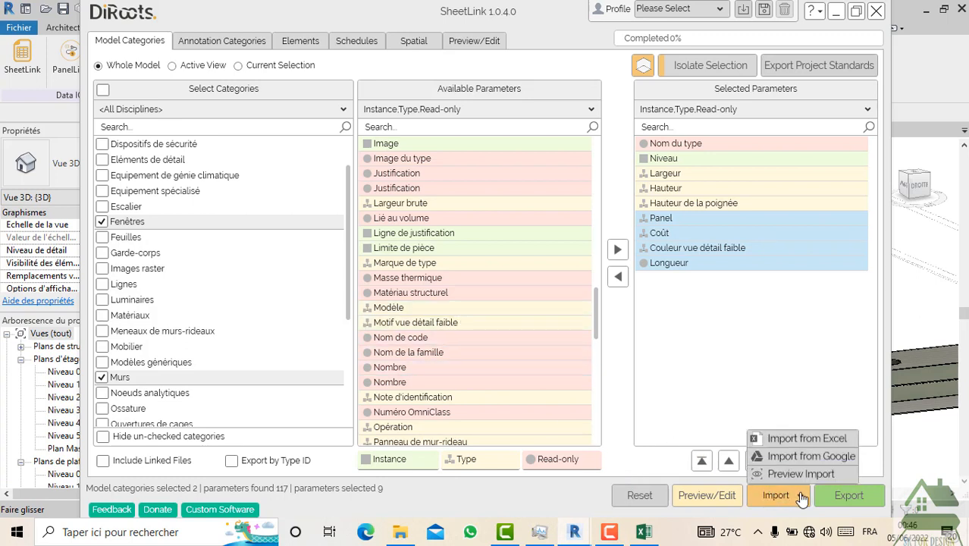
click(805, 439)
scroll(505, 279, down, 4)
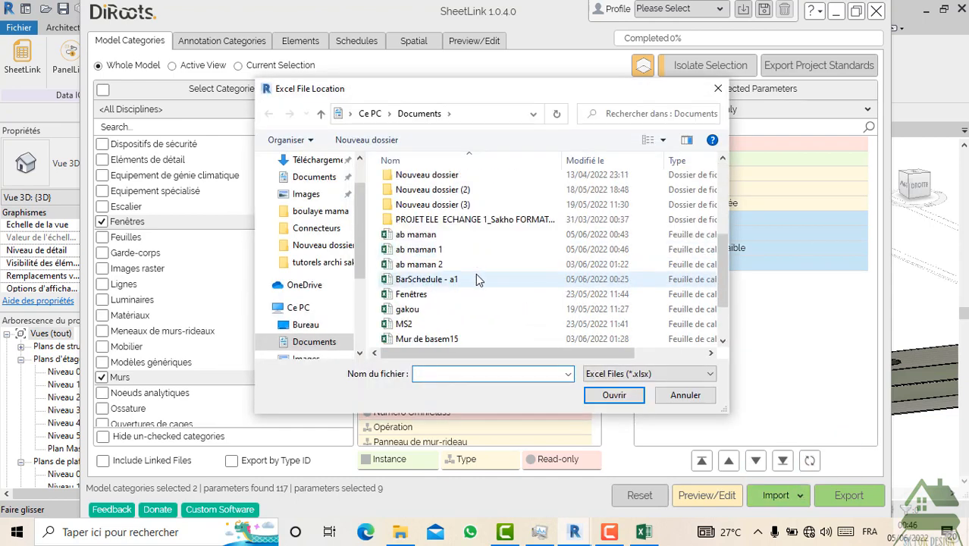
click(444, 253)
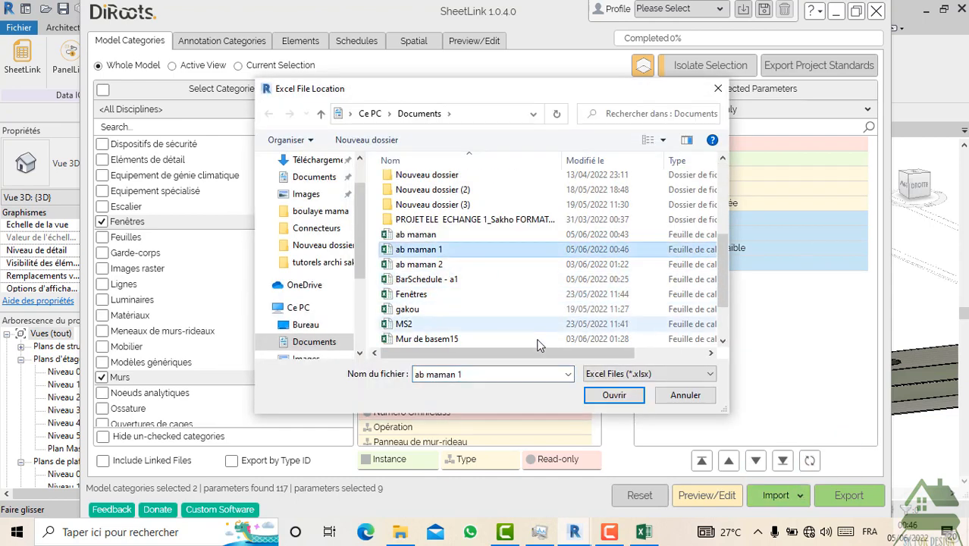
click(599, 395)
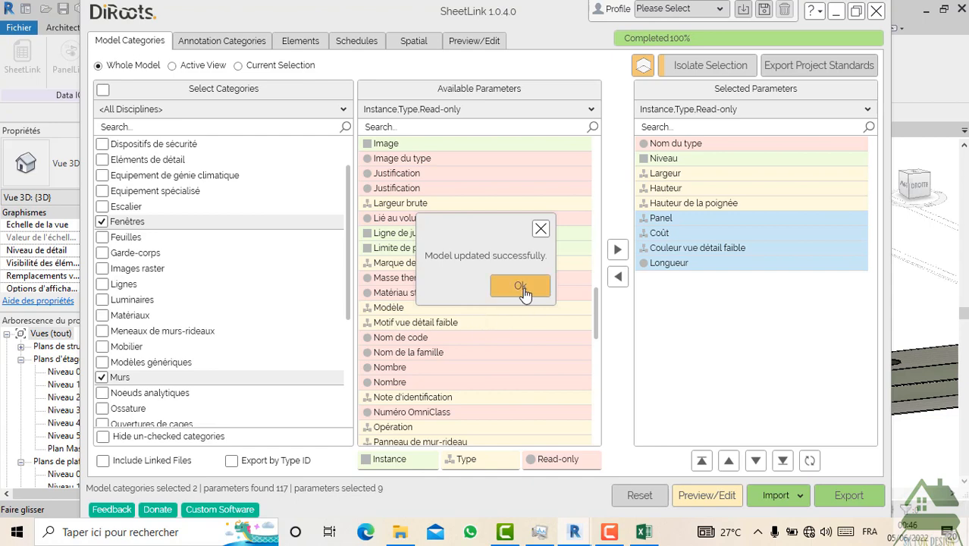
click(521, 289)
click(875, 11)
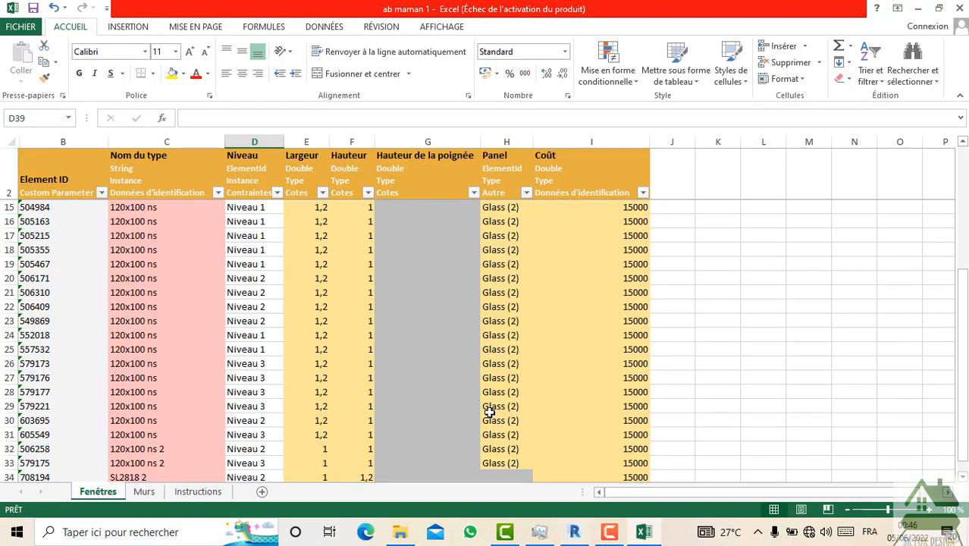
- Switch to Revit, reopen SheetLink, try importing the workbook ab maman 1 a second time, and close SheetLink
click(572, 533)
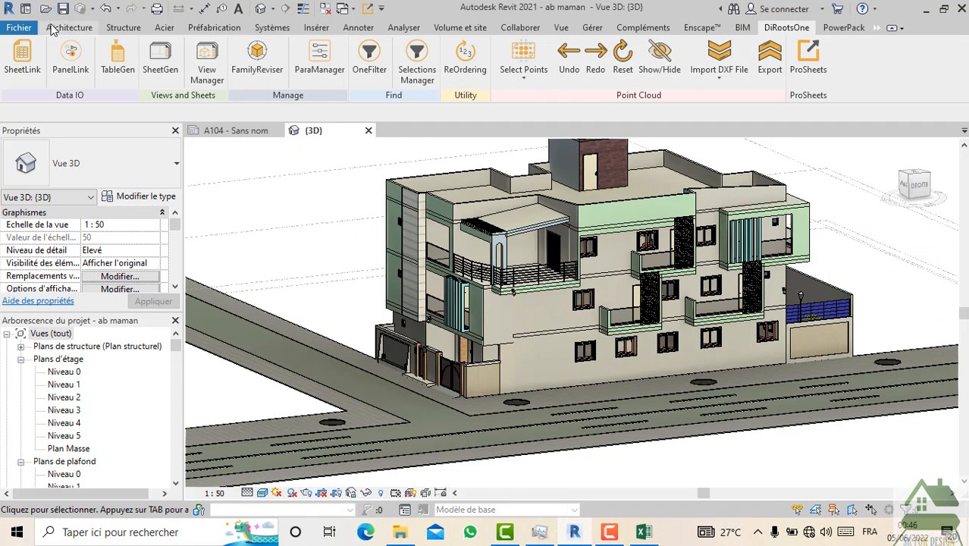
click(28, 61)
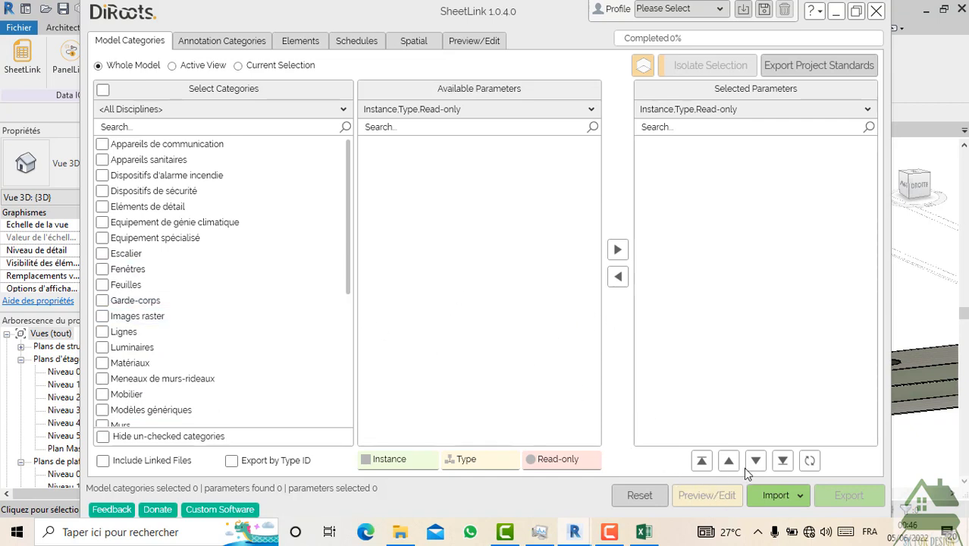
click(781, 499)
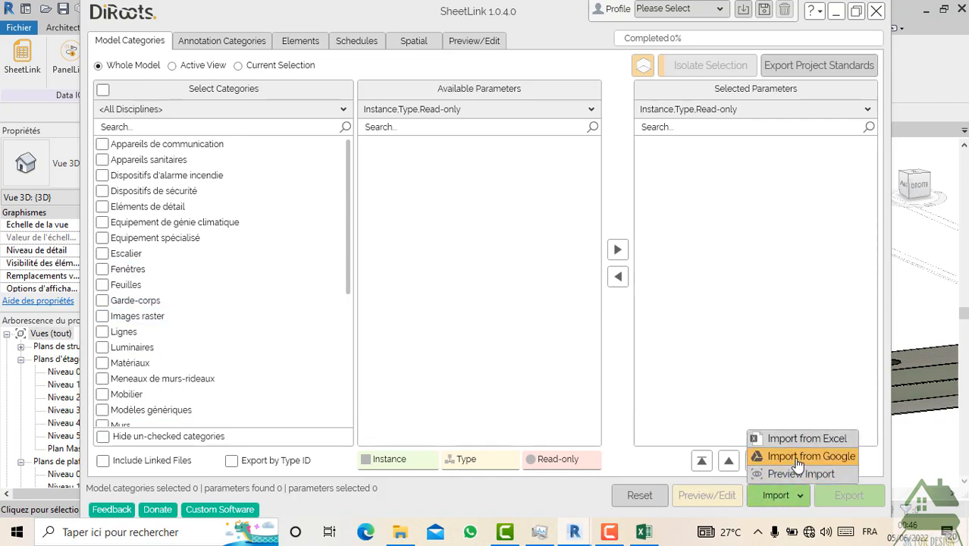
click(808, 439)
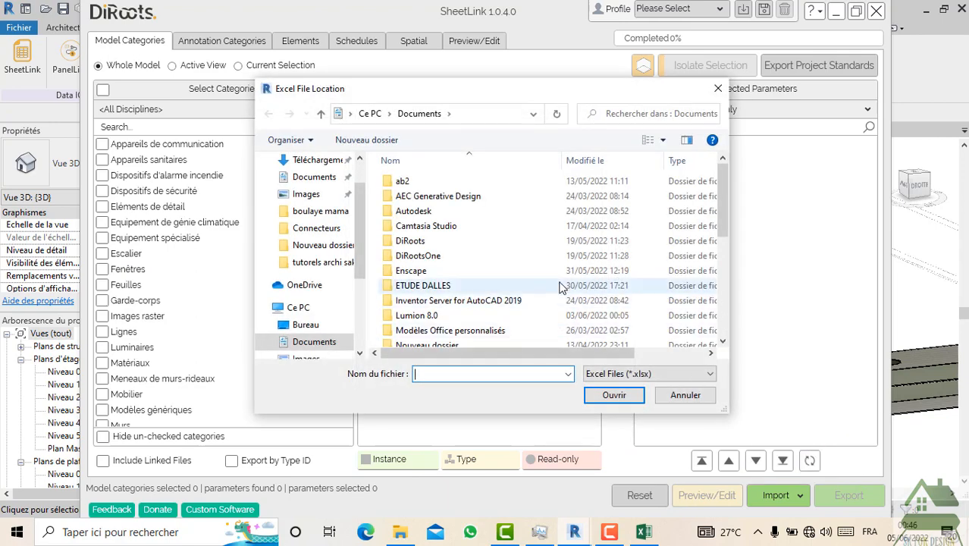
scroll(559, 287, down, 4)
click(418, 249)
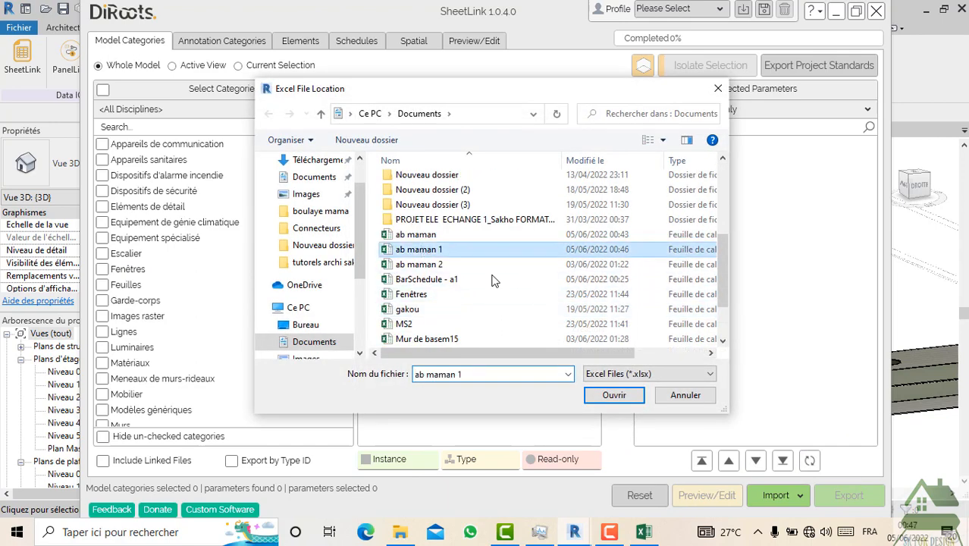
click(613, 395)
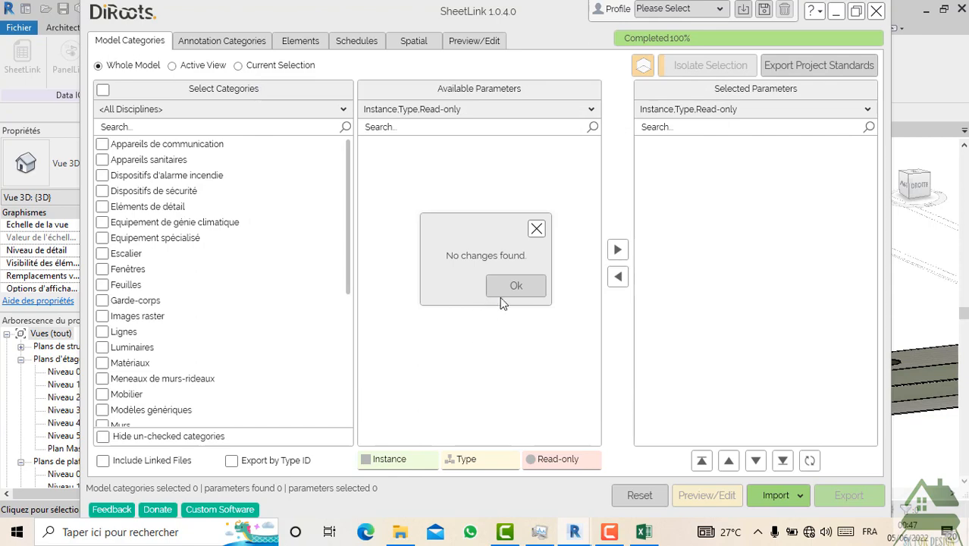
click(511, 287)
scroll(260, 294, down, 5)
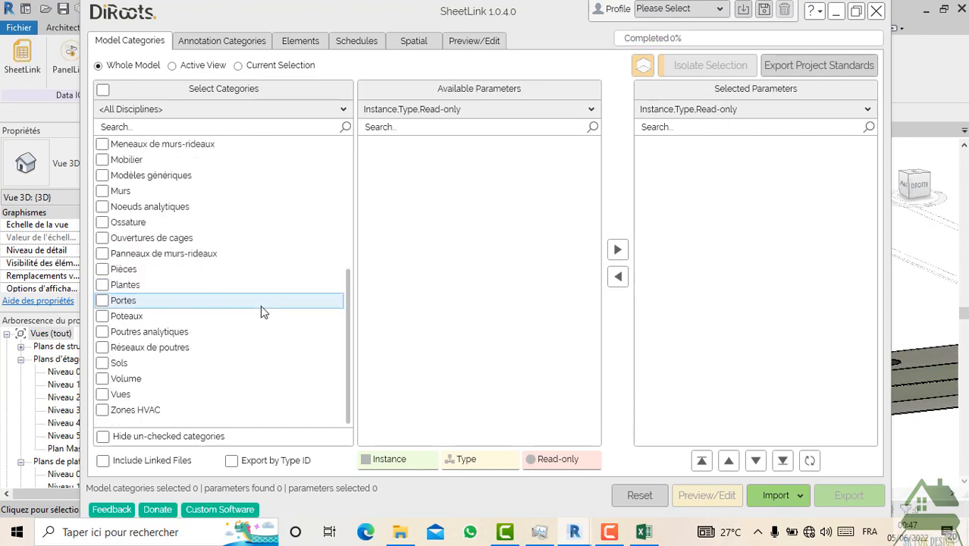
click(875, 11)
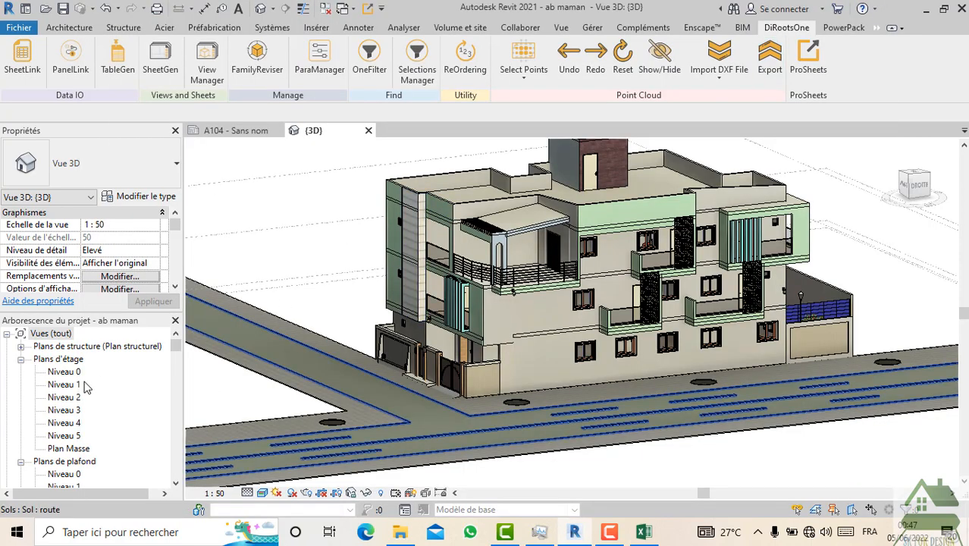
- Locate the schedules in the project browser and select the Nomenclature de mur schedule in SheetLink
scroll(86, 394, down, 8)
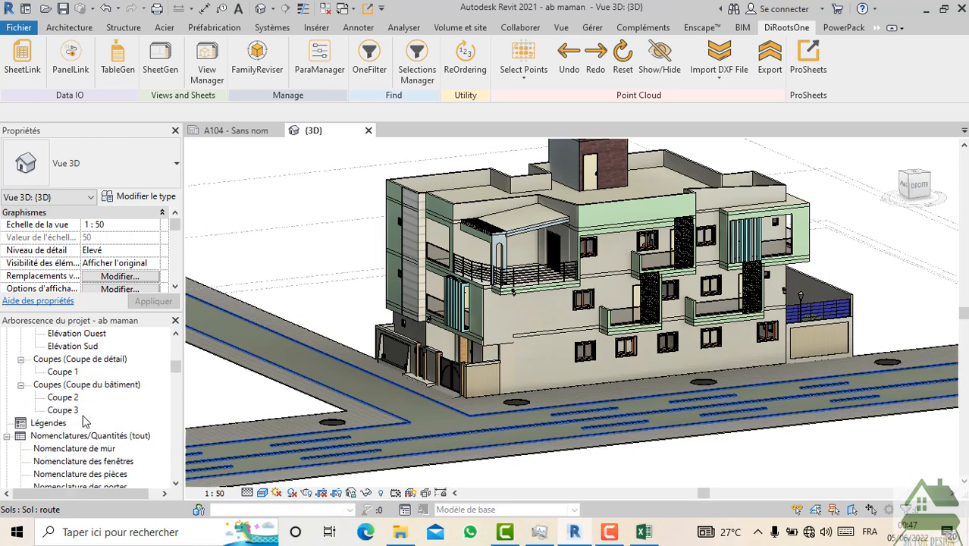
scroll(86, 422, down, 3)
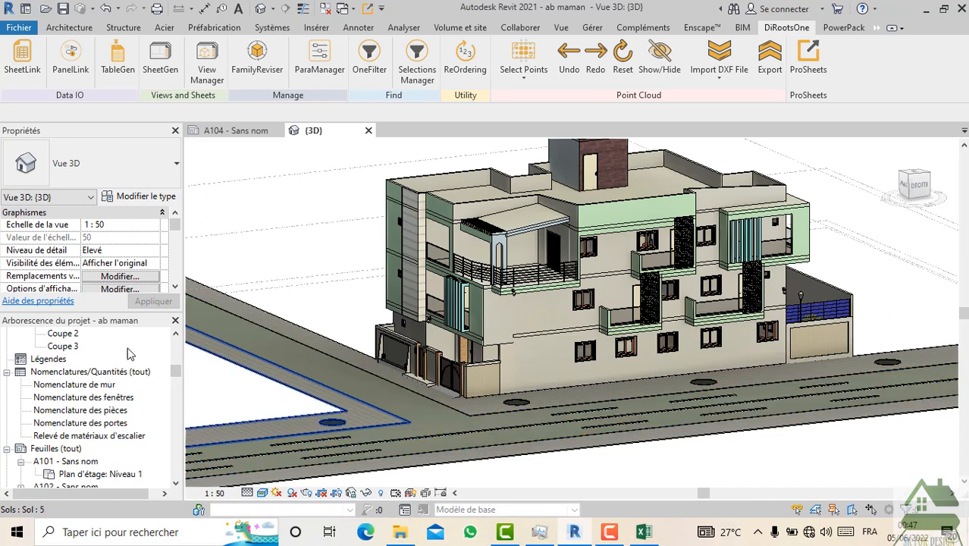
click(22, 62)
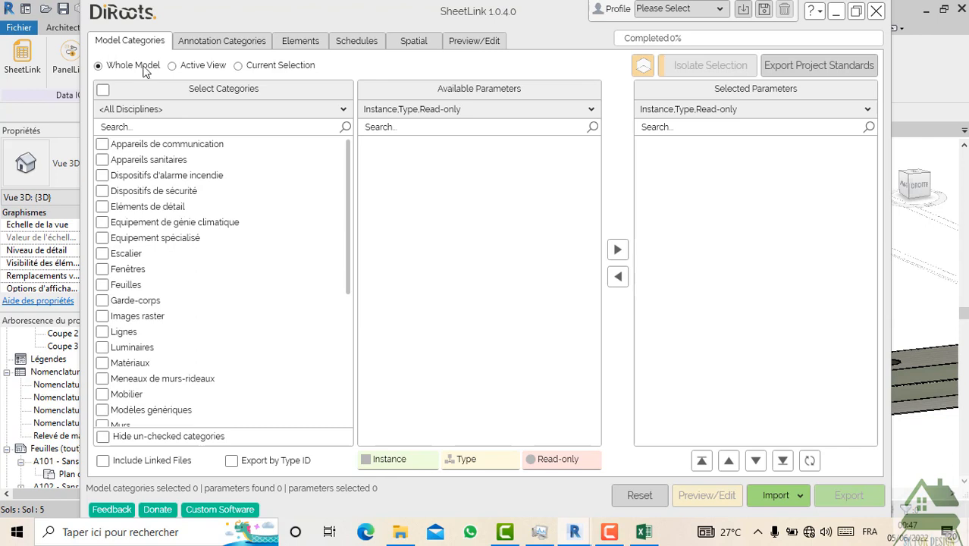
click(355, 40)
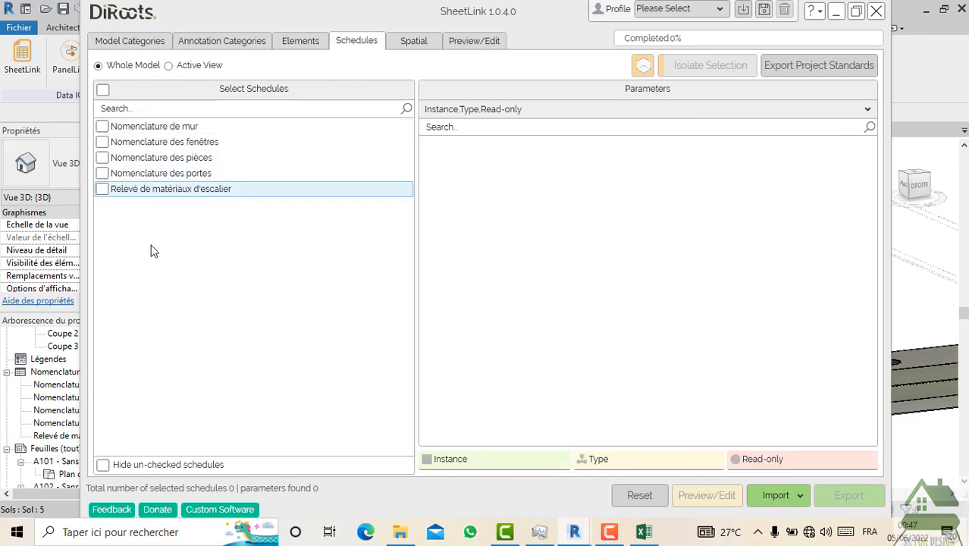
click(102, 126)
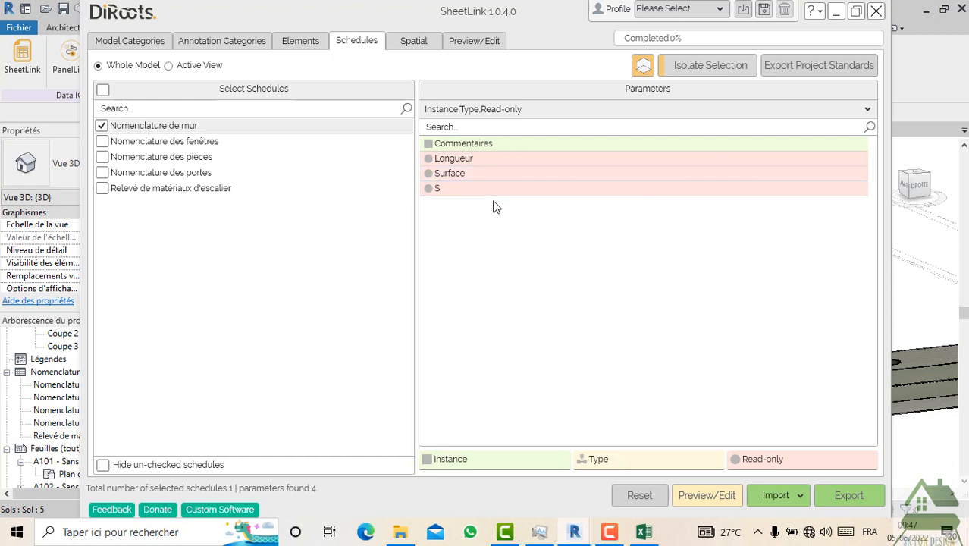
- Export the selected wall schedule to an Excel workbook named Nomenclature de mur1 in Documents
click(845, 497)
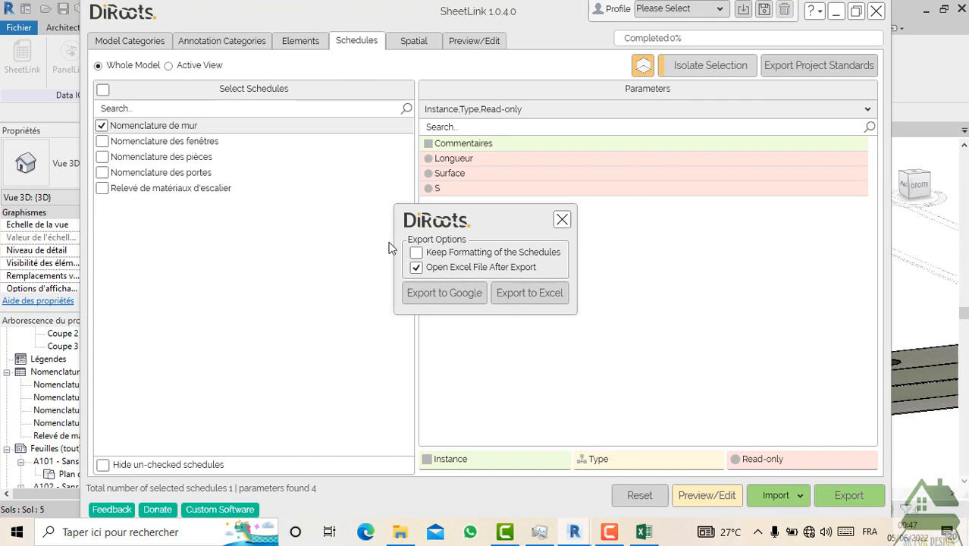
click(540, 294)
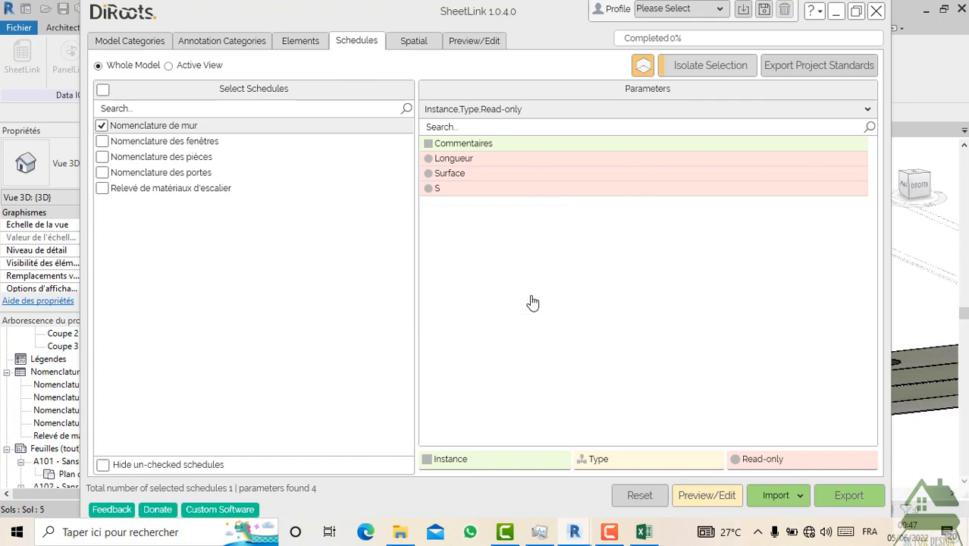
click(460, 344)
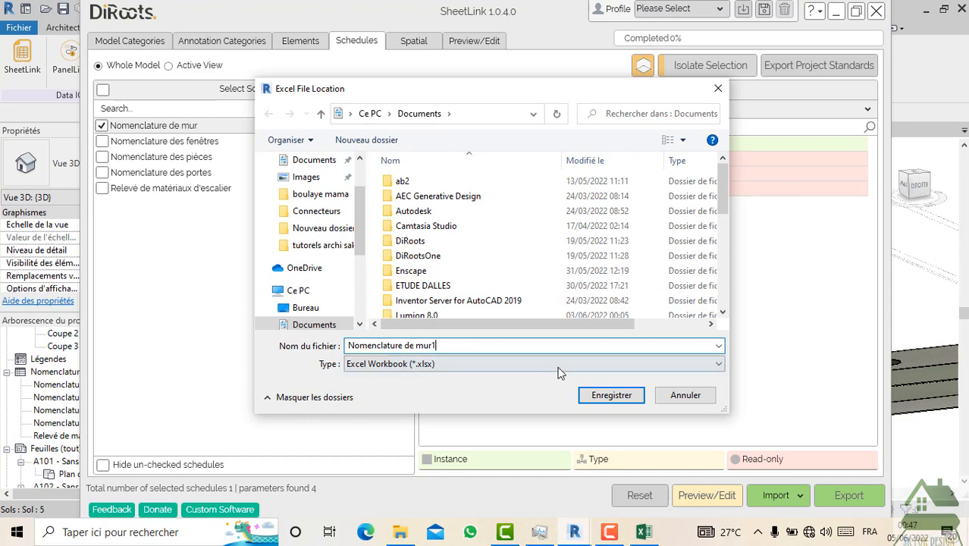
click(596, 395)
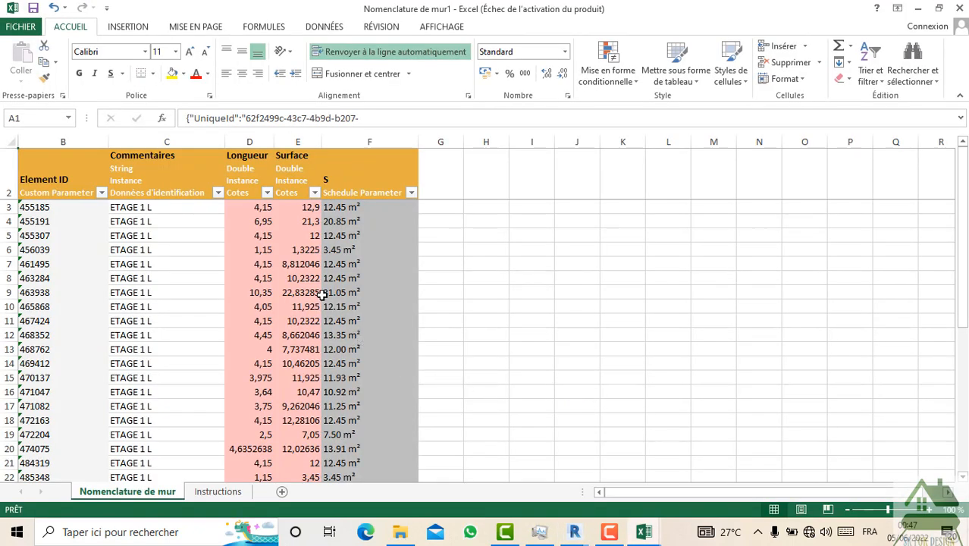
- Examine the Commentaires, Longueur, Surface and S columns of the exported wall schedule down to its last row
scroll(316, 309, down, 7)
scroll(314, 335, down, 1)
scroll(314, 339, up, 8)
scroll(353, 253, down, 8)
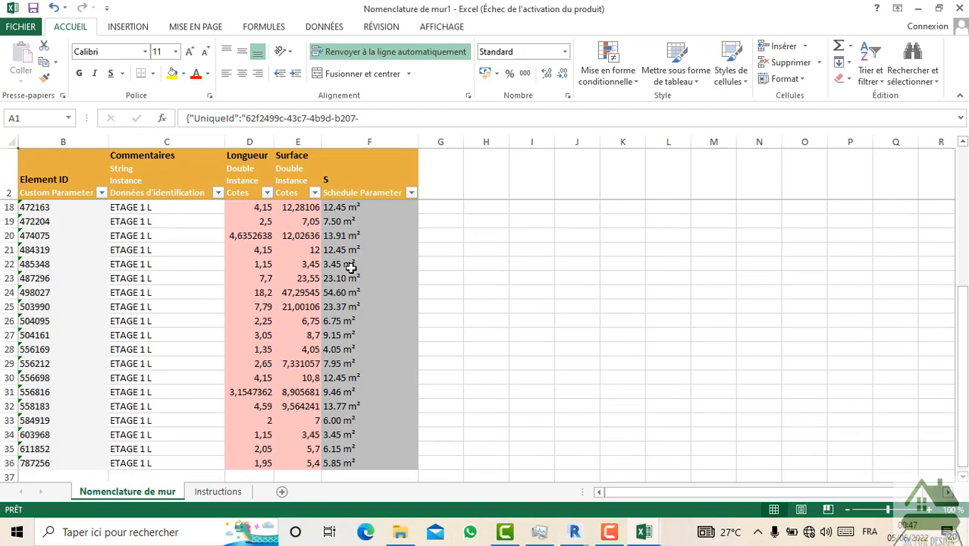
click(163, 351)
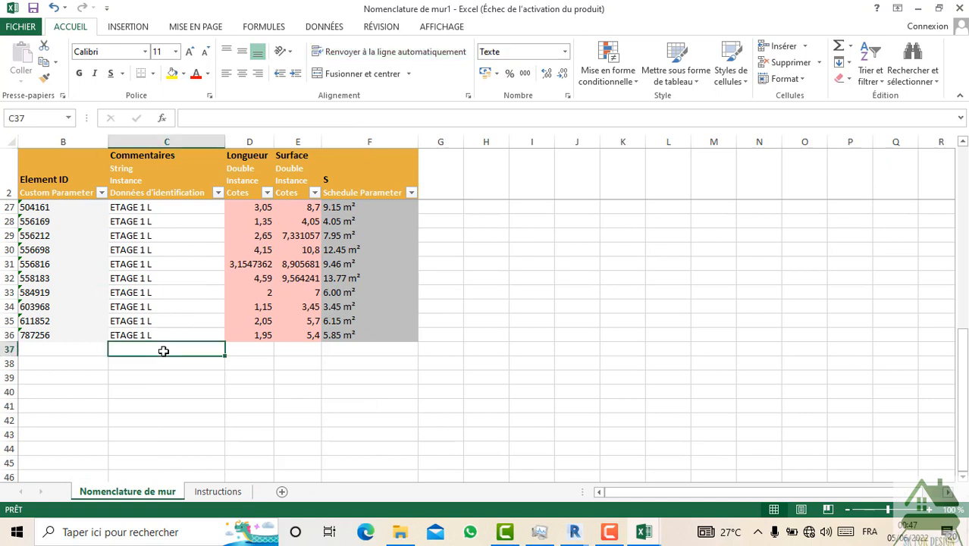
click(250, 347)
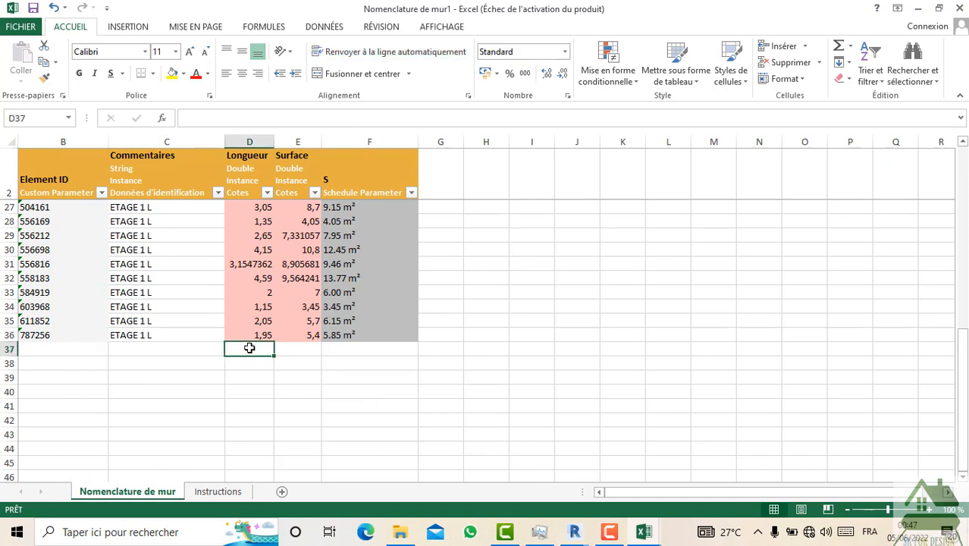
- Total the Longueur column in cell D37 with a SOMME formula over D3:D36
text(à)
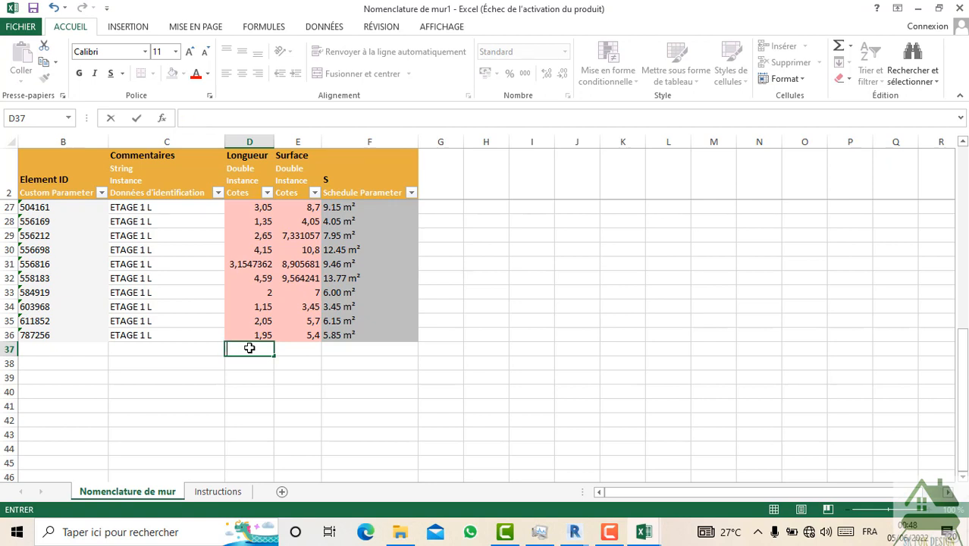
text(+)
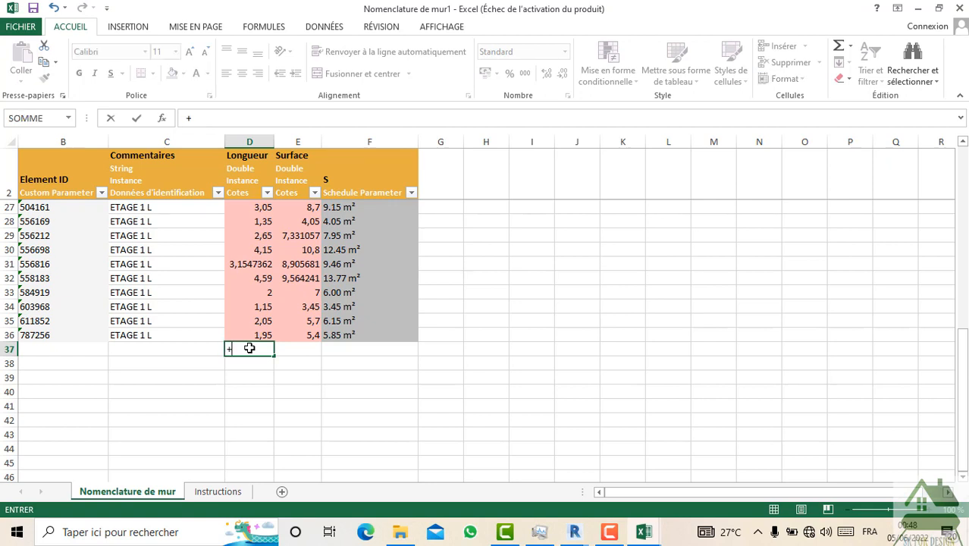
key(BackSpace)
text(=som)
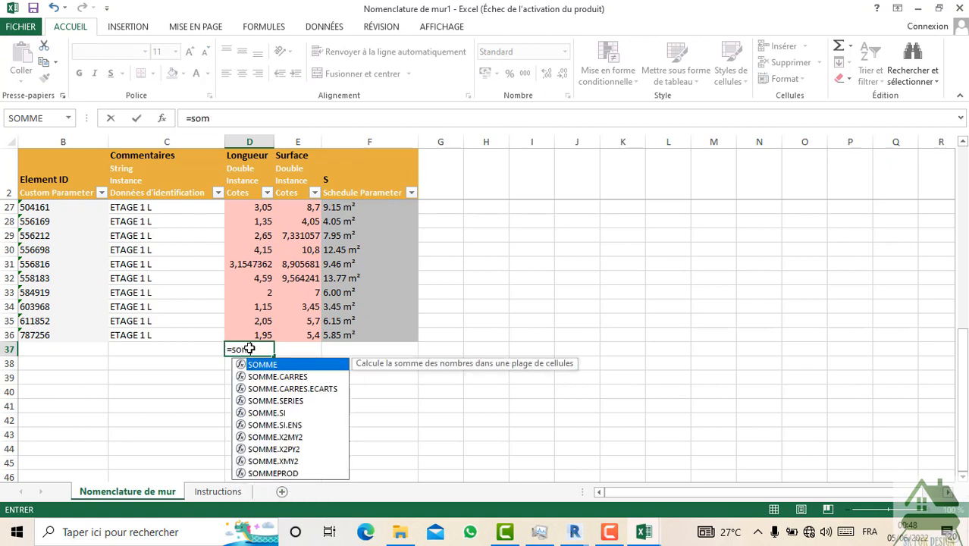
key(Tab)
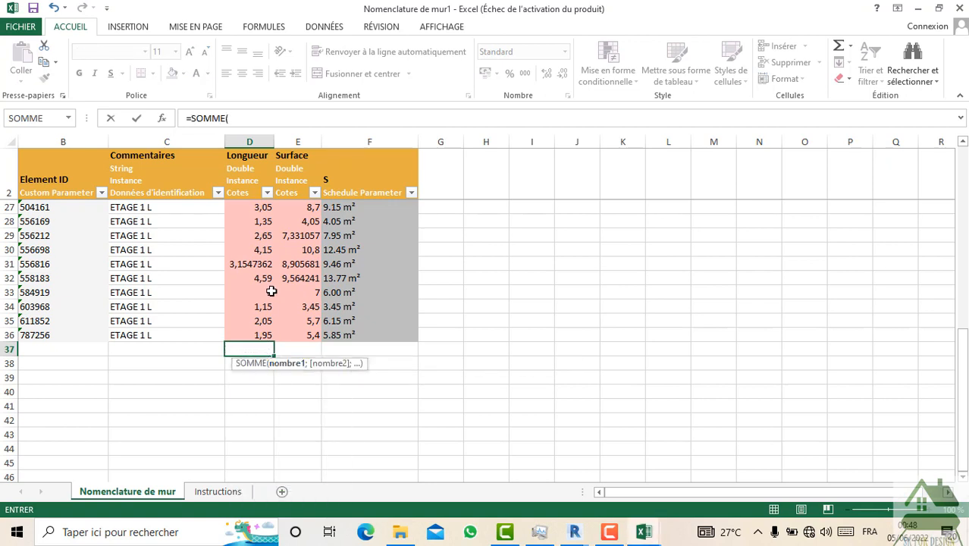
scroll(263, 263, up, 7)
scroll(263, 263, up, 1)
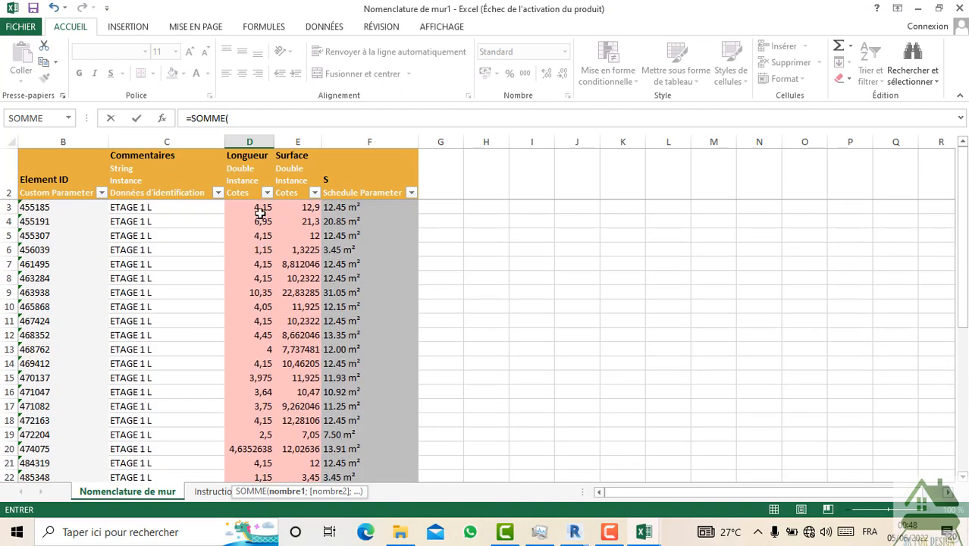
drag(260, 206, 267, 331)
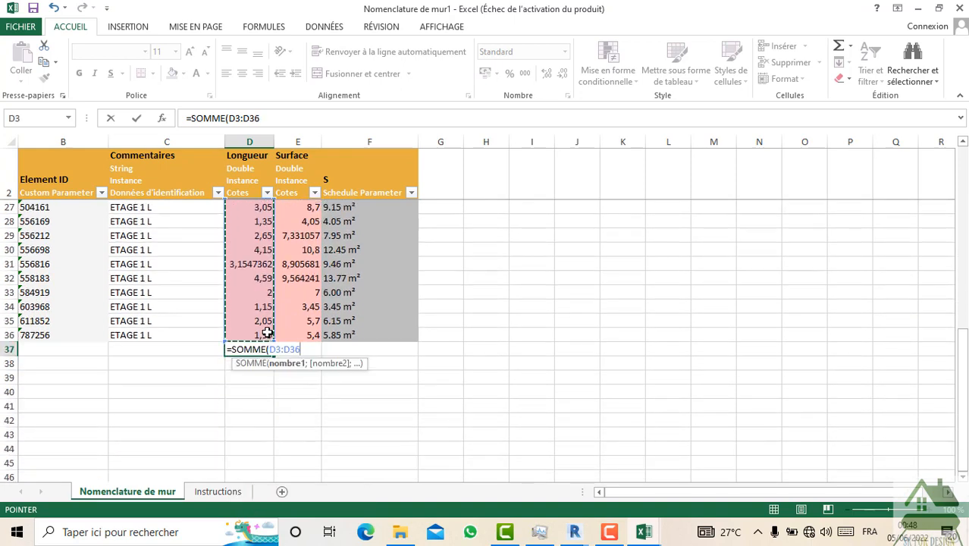
key(Return)
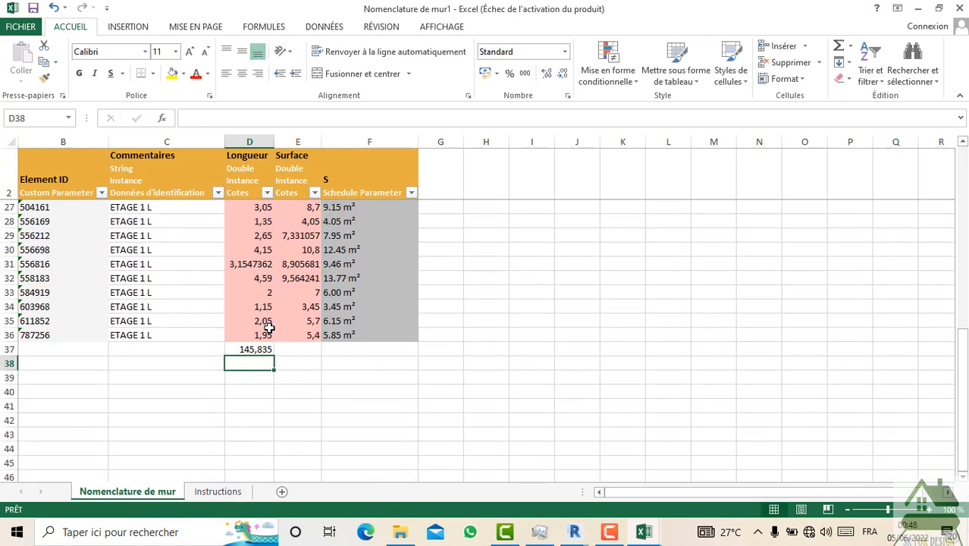
- Try to copy the Longueur total formula into the Surface column's total cell, and undo the accidental move of the formula
click(268, 348)
drag(275, 354, 345, 349)
click(324, 424)
click(319, 350)
click(324, 424)
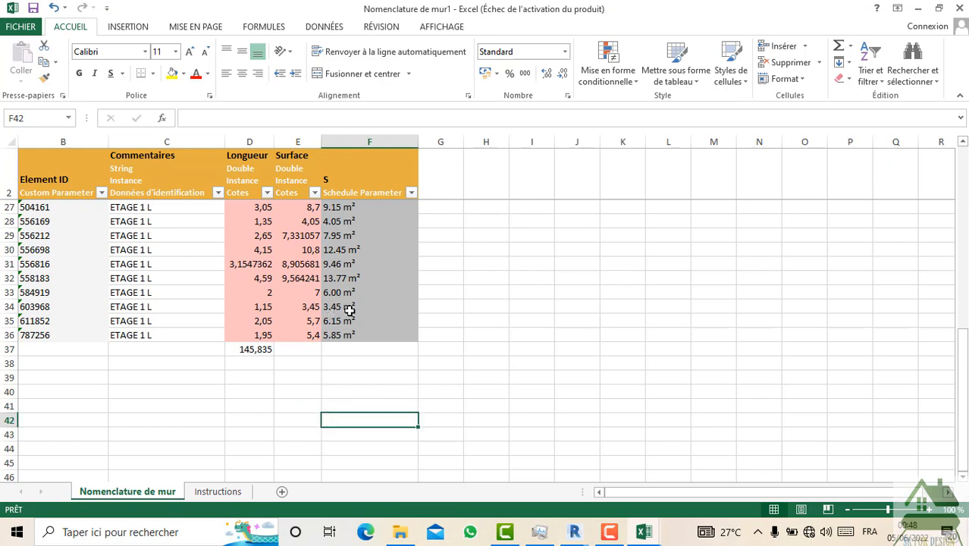
scroll(349, 310, up, 2)
click(349, 361)
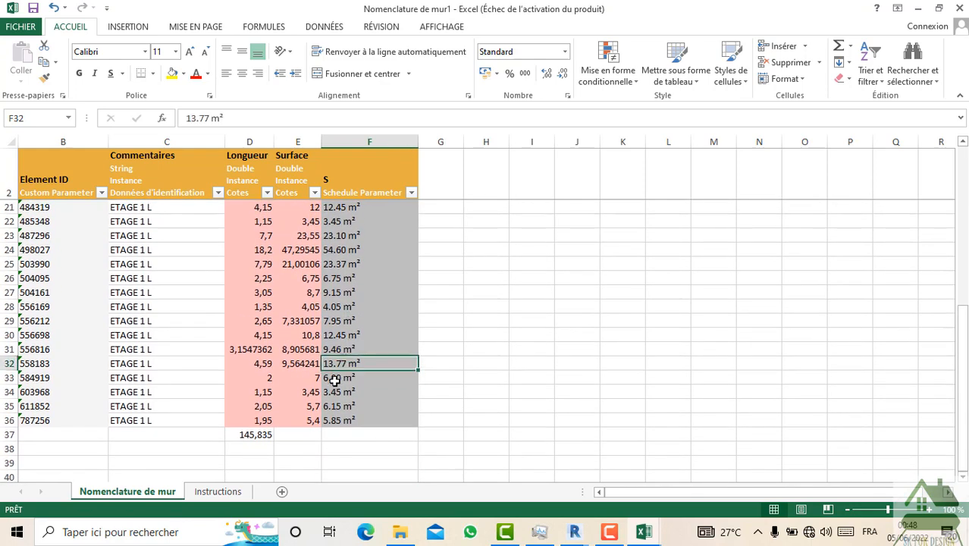
click(298, 435)
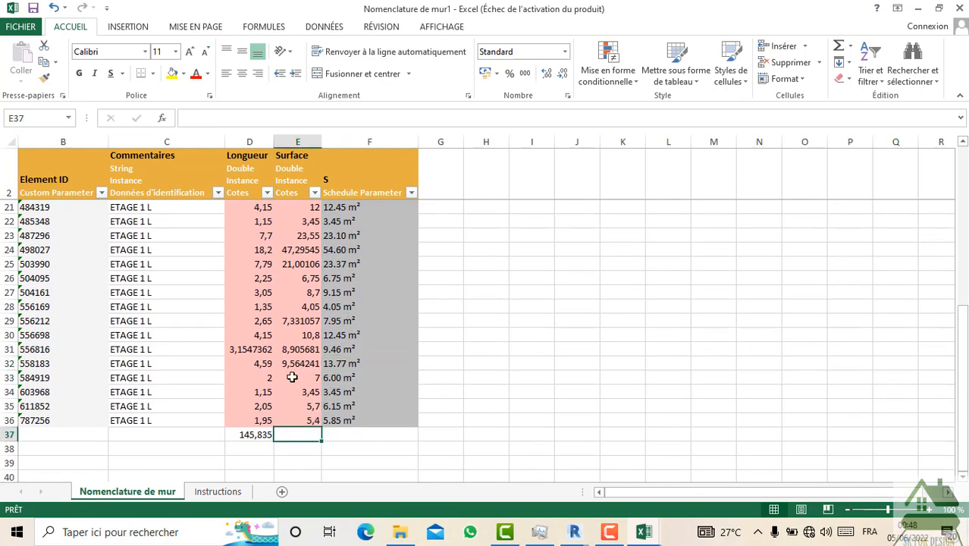
scroll(292, 372, up, 6)
scroll(294, 369, down, 7)
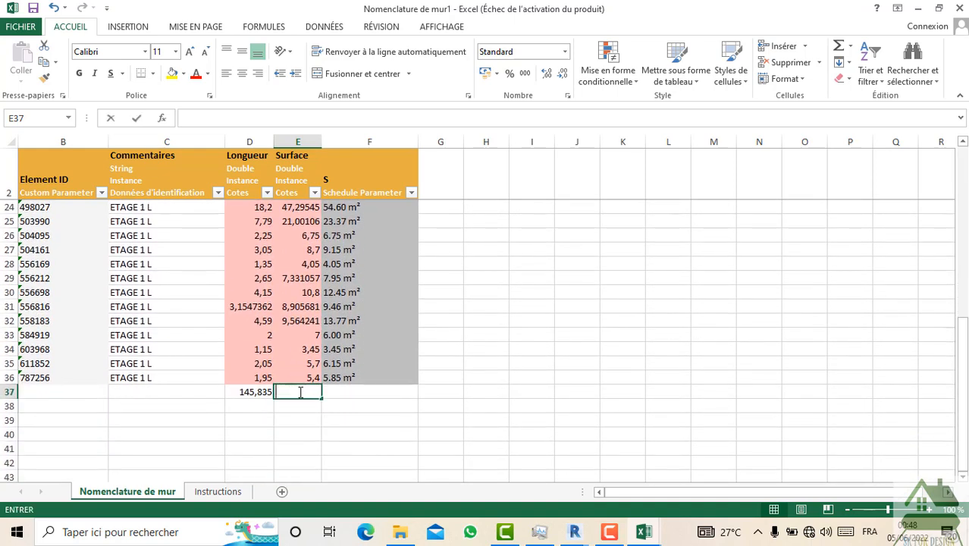
click(261, 388)
drag(261, 388, 277, 405)
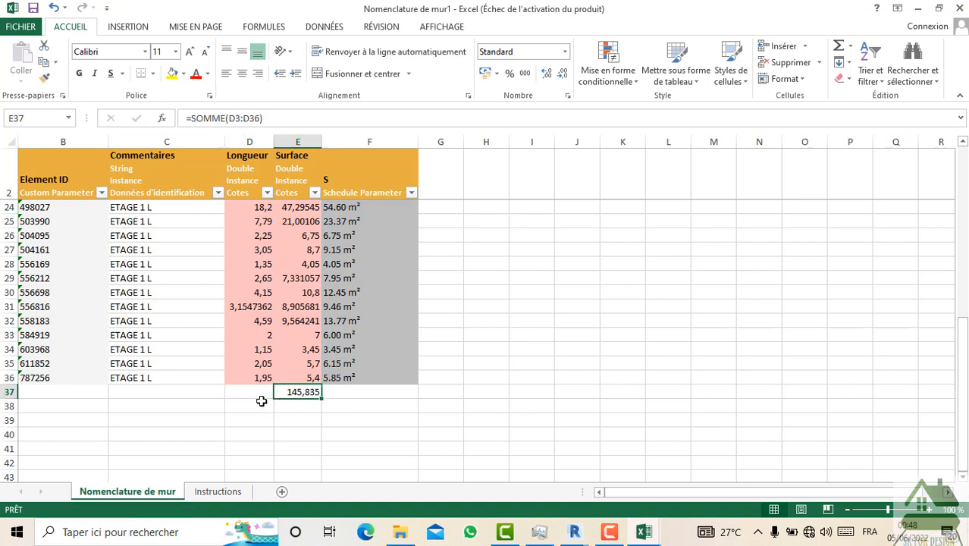
click(53, 9)
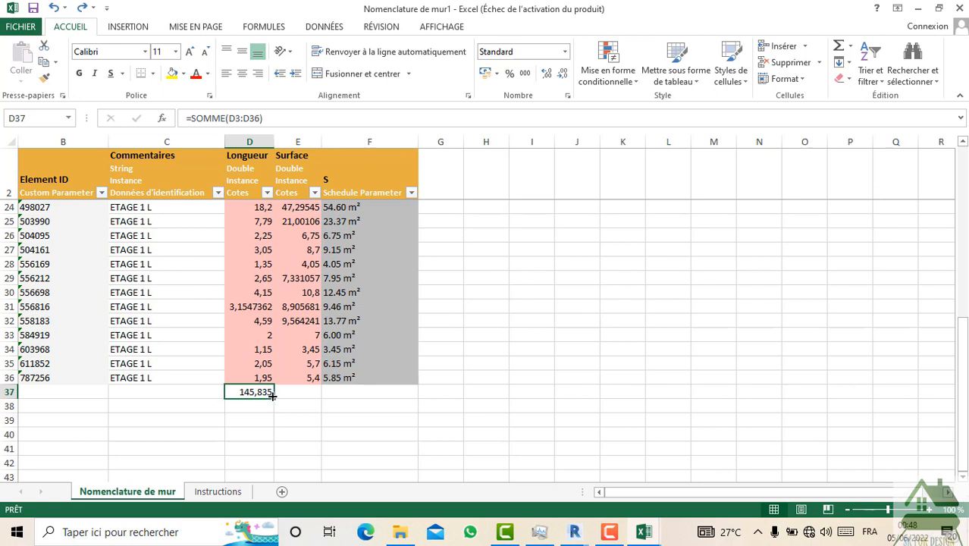
- Fill the Longueur total formula from D37 across to E37 to sum the Surface column
drag(272, 397, 314, 394)
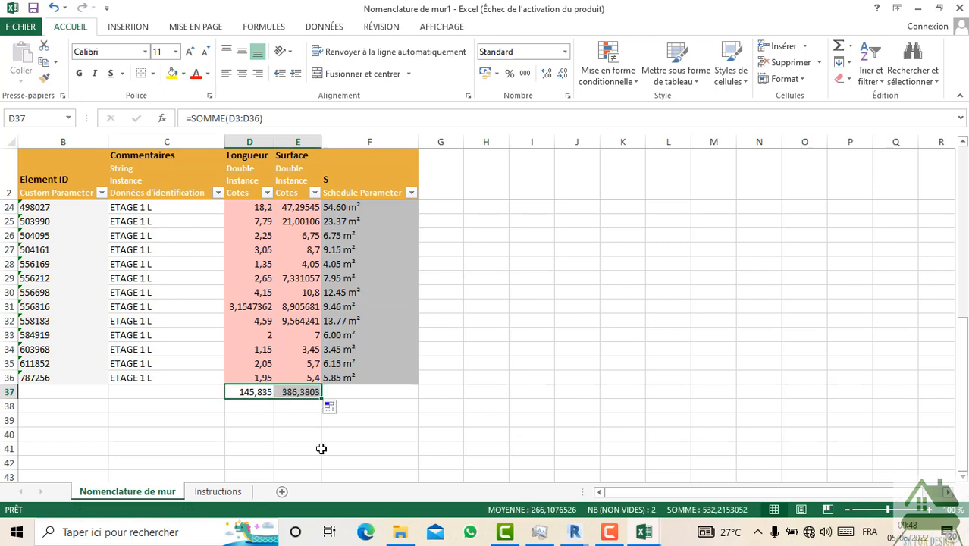
click(318, 447)
- Try to extend the Surface total formula into the S column's total cell using the copy-cells fill option
click(311, 394)
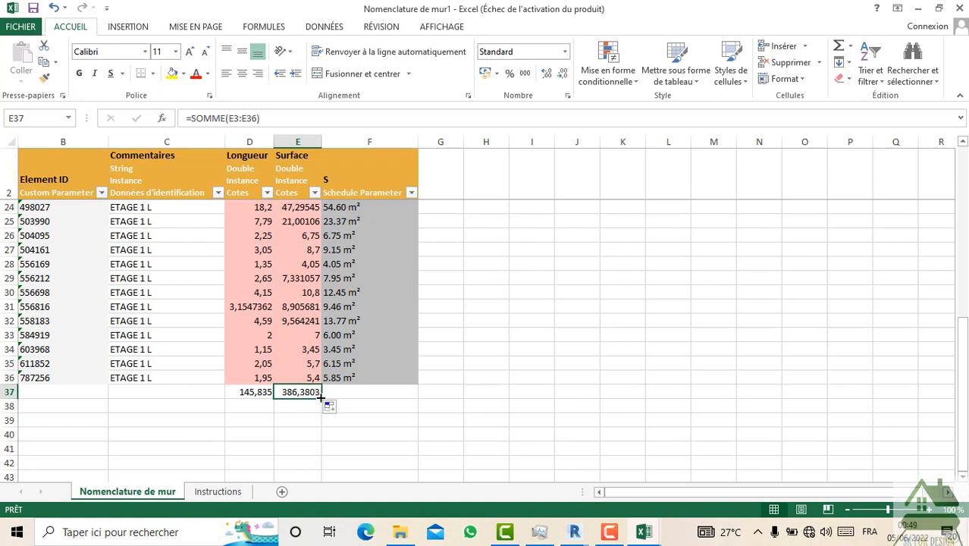
mouse_move(321, 397)
mouse_down()
mouse_move(337, 398)
mouse_move(307, 396)
mouse_move(339, 395)
mouse_up()
click(355, 448)
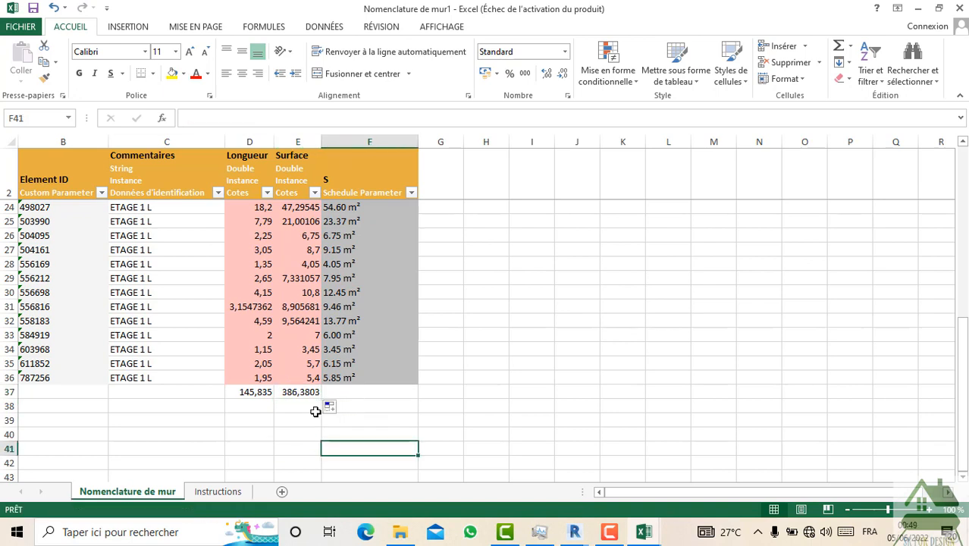
click(331, 409)
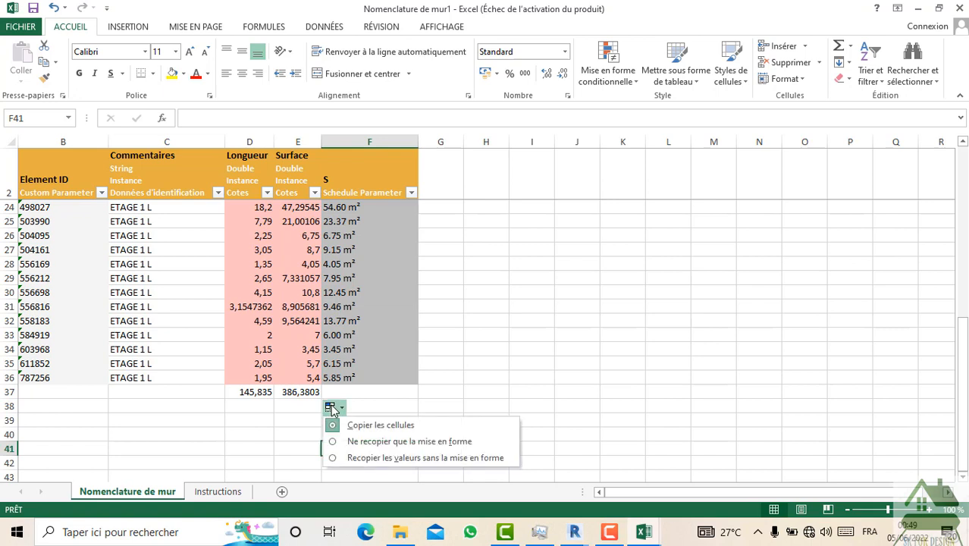
click(369, 427)
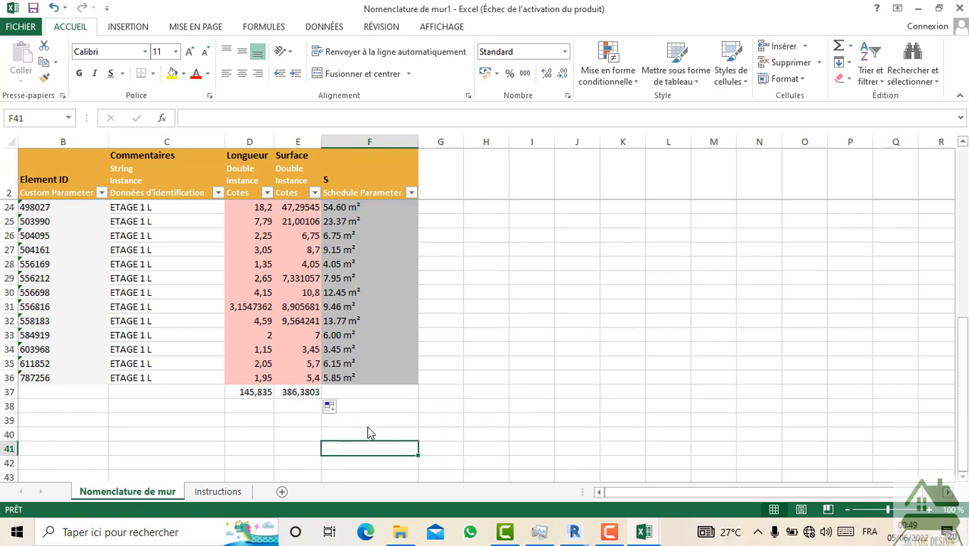
click(305, 393)
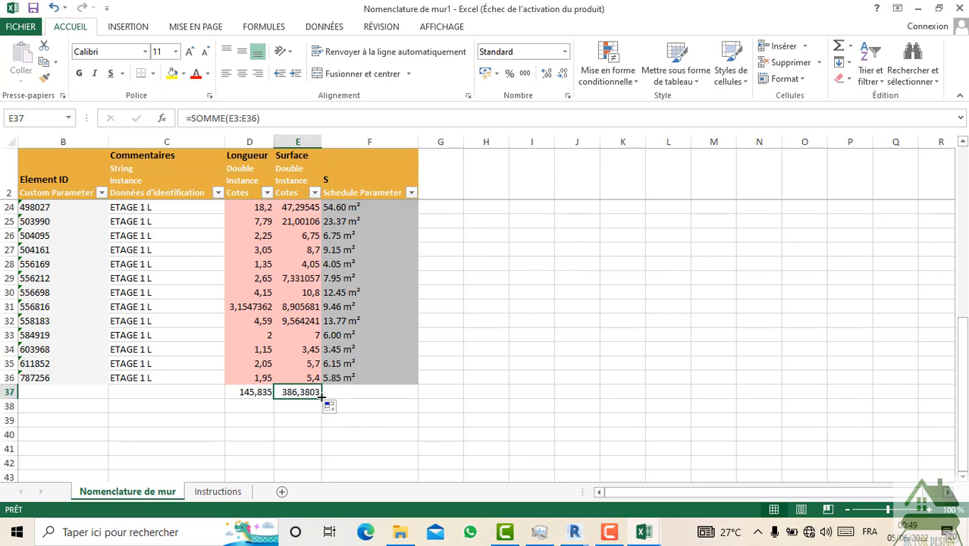
- Enter a SOMME formula over F3:F36 in cell F37 to total the S column
click(349, 391)
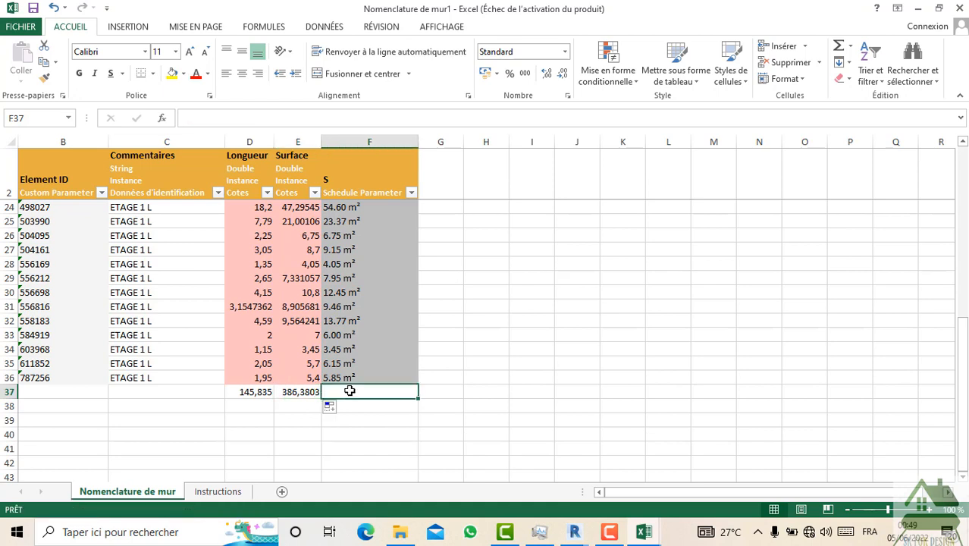
text(=)
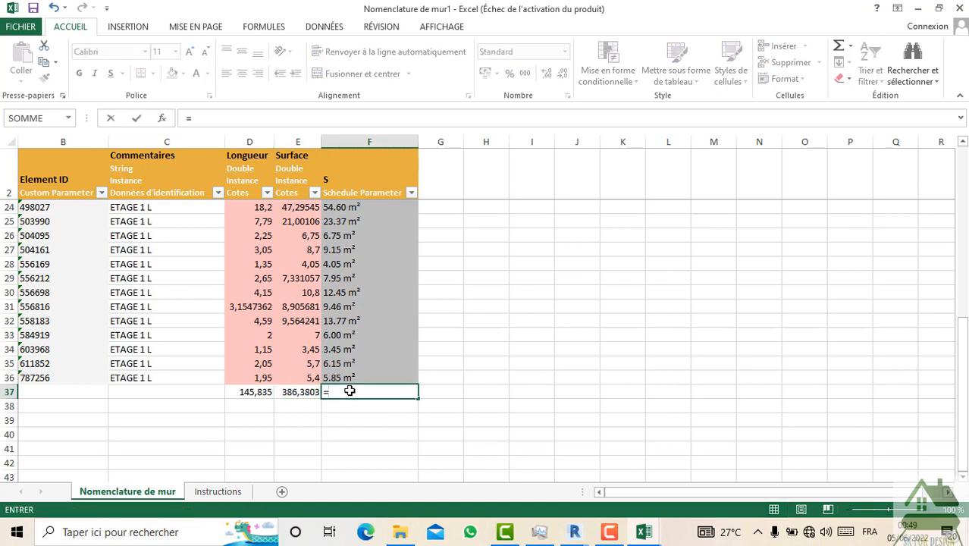
text(so)
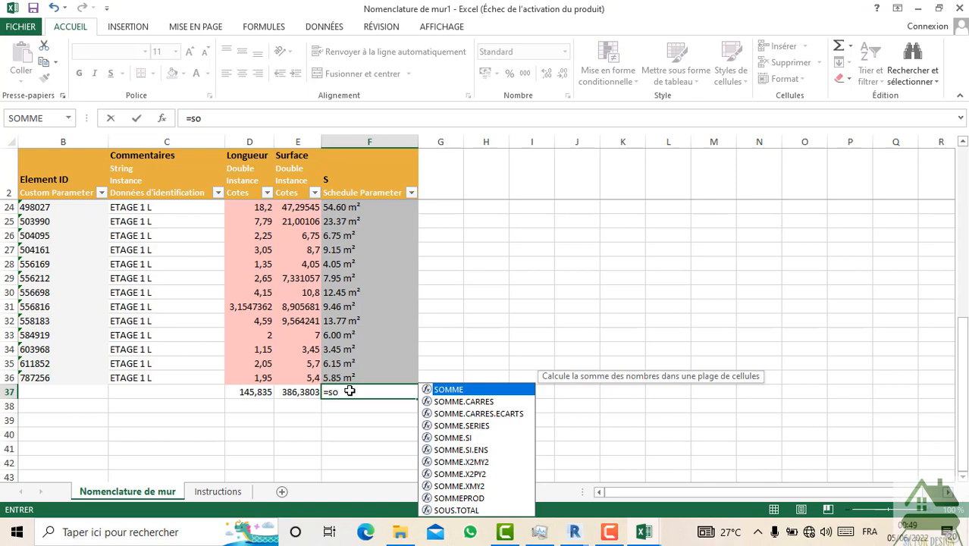
double_click(445, 390)
scroll(387, 281, up, 7)
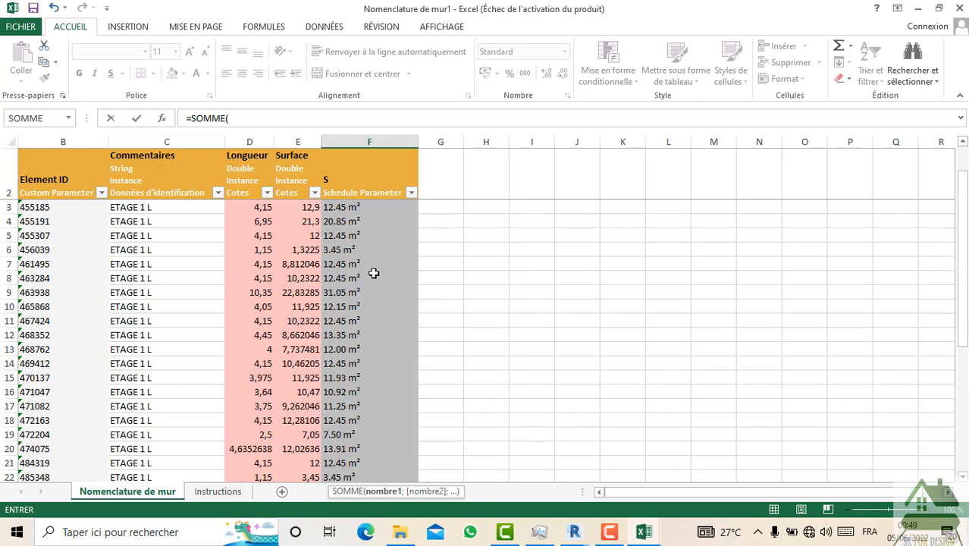
click(359, 207)
drag(359, 207, 345, 438)
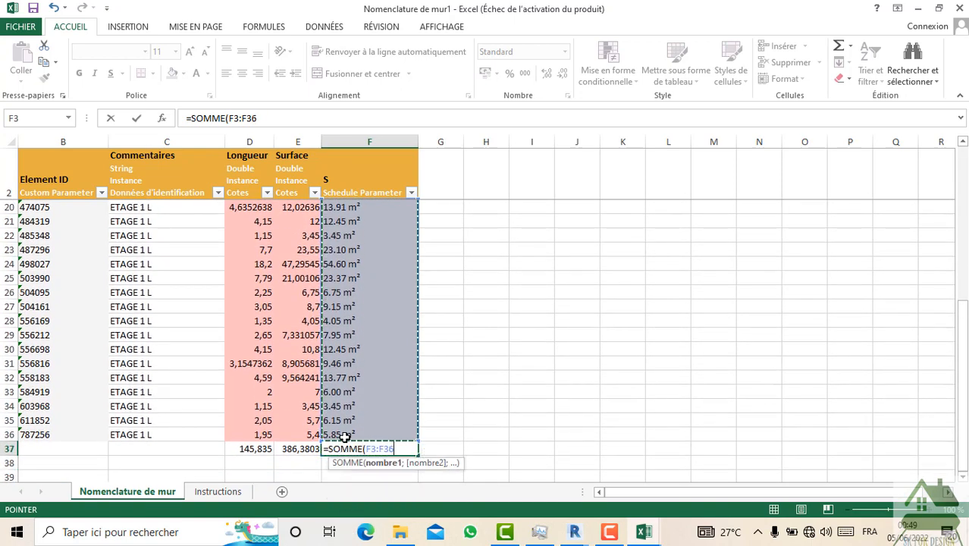
key(Return)
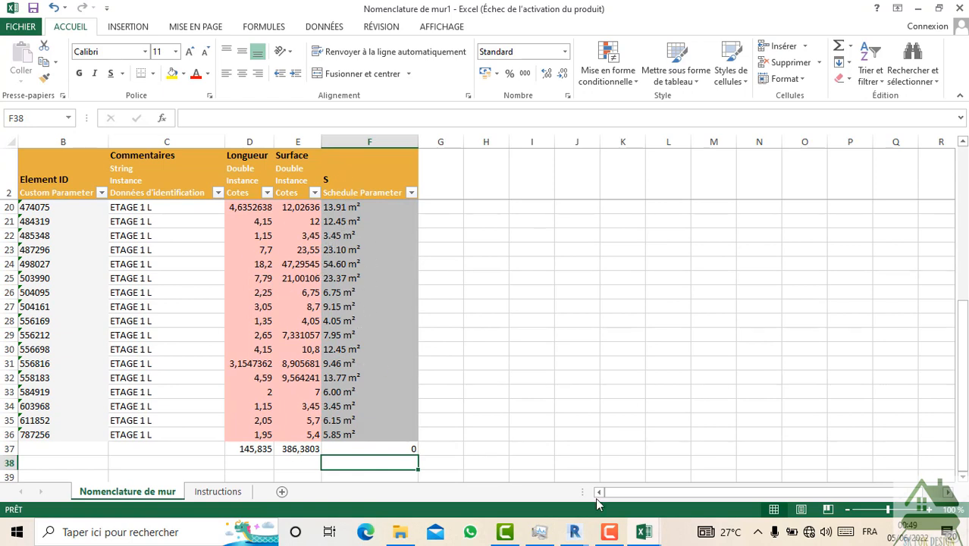
- Switch to Revit and close the SheetLink window
mouse_move(574, 532)
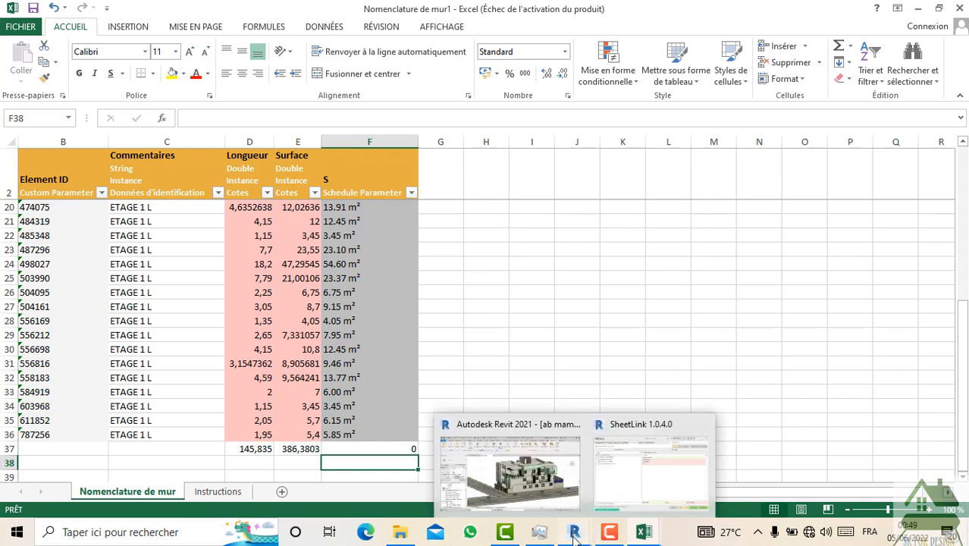
click(540, 468)
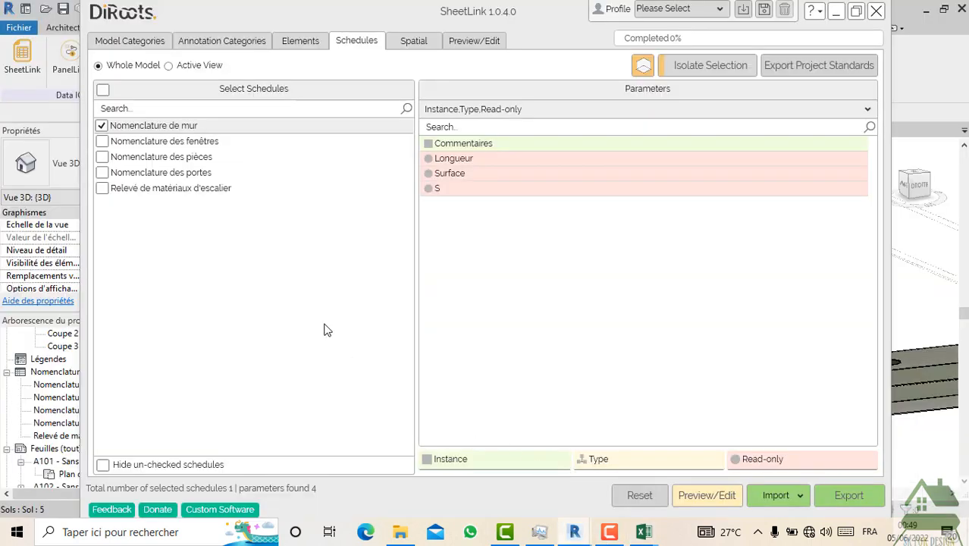
click(876, 11)
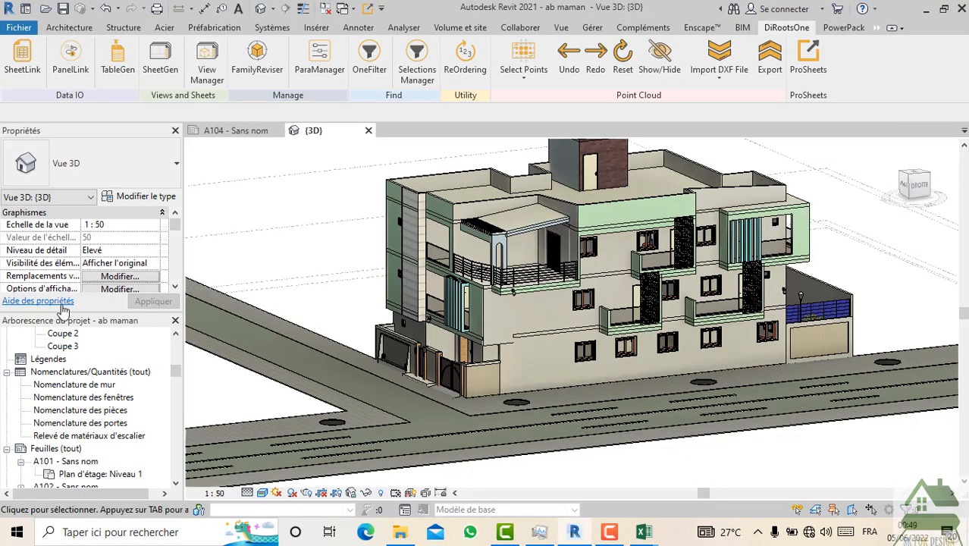
- Open the Nomenclature de mur schedule and add the Coût field after S in its field list
click(92, 388)
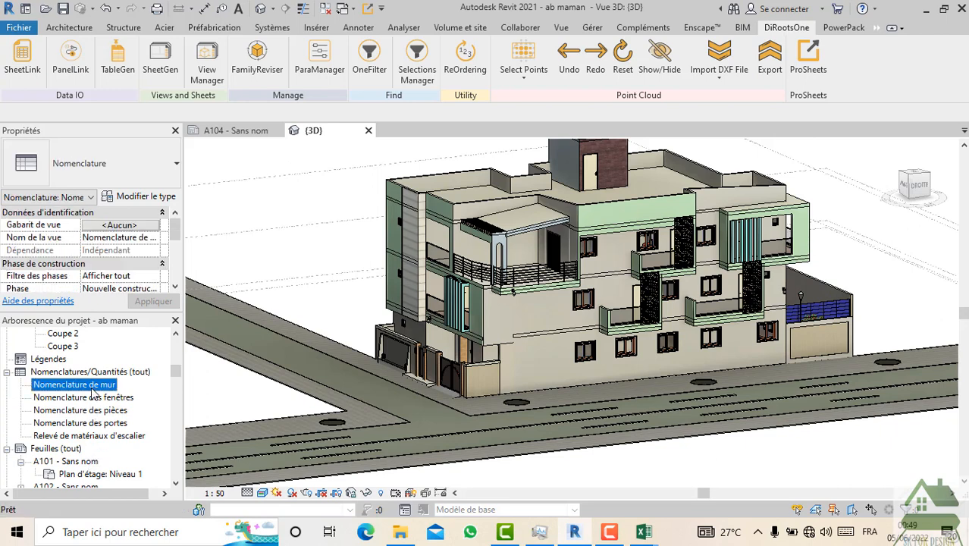
double_click(91, 385)
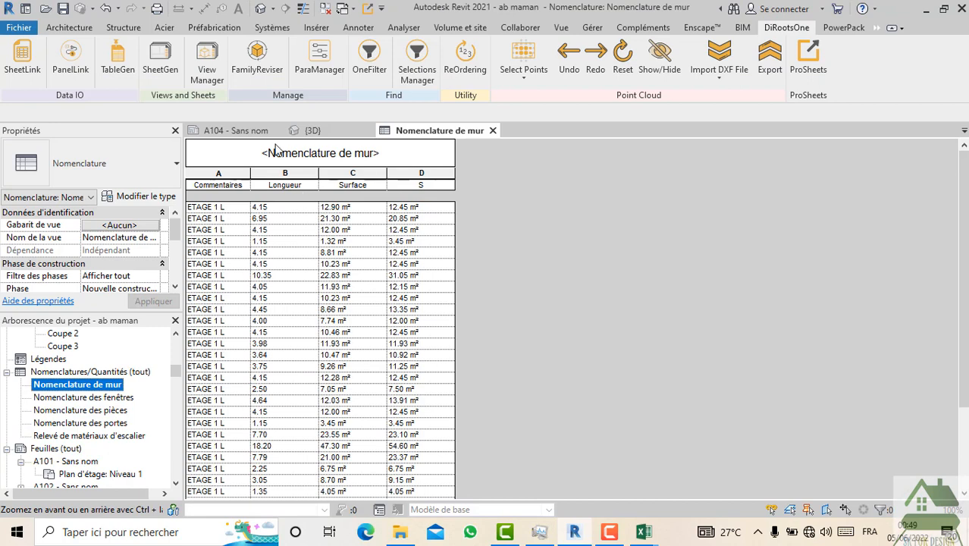
scroll(144, 267, down, 5)
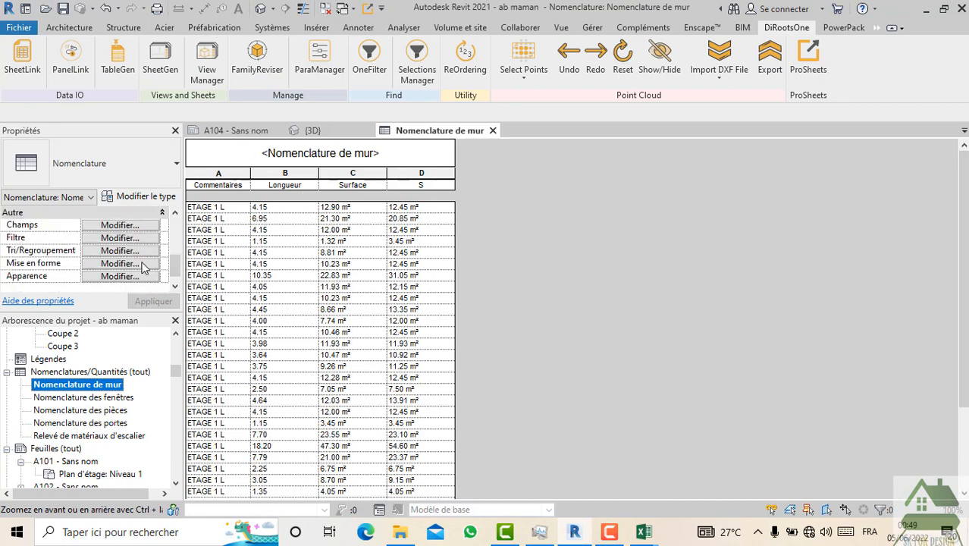
click(134, 240)
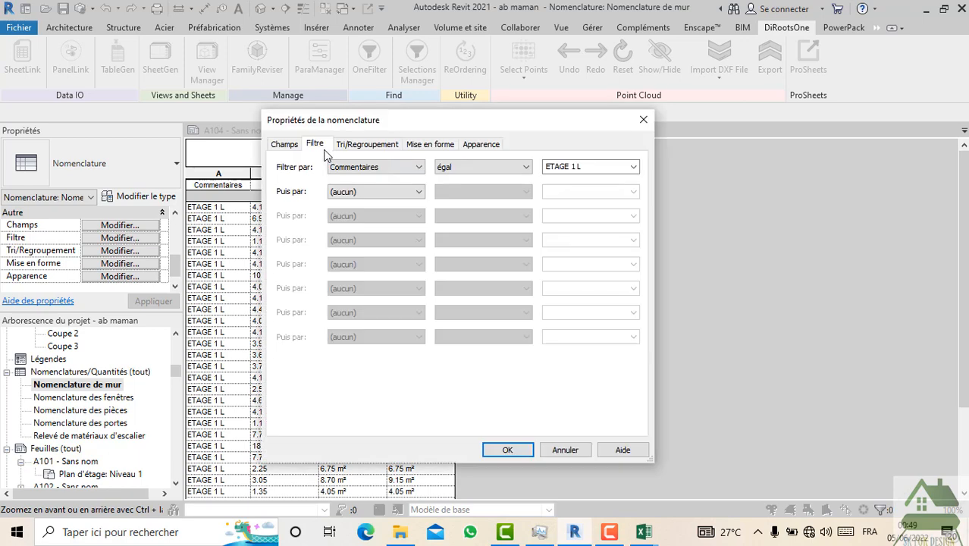
click(285, 145)
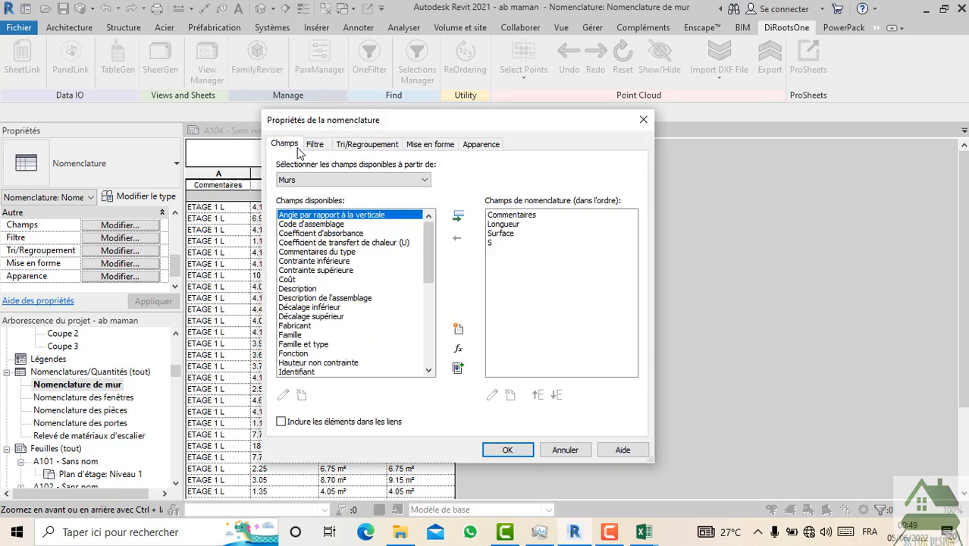
click(296, 280)
click(458, 216)
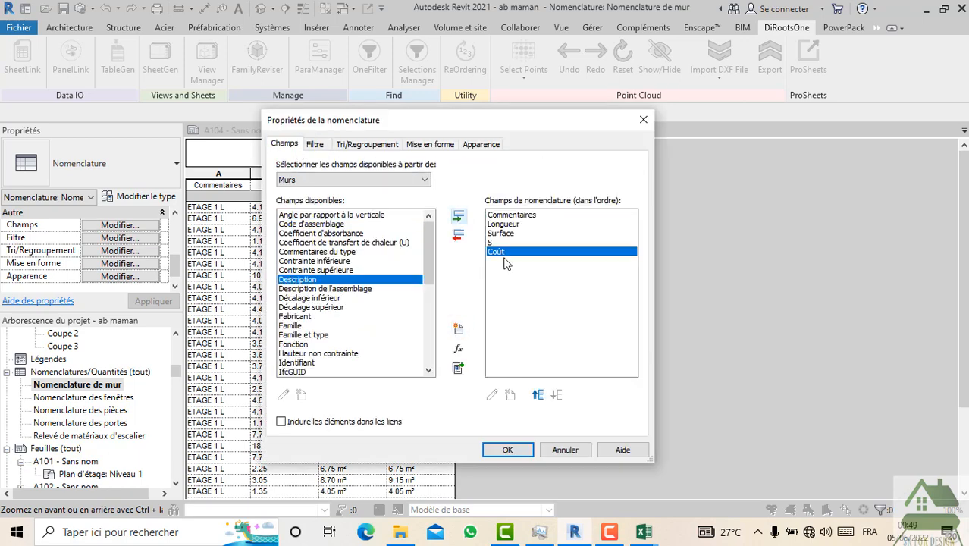
click(502, 449)
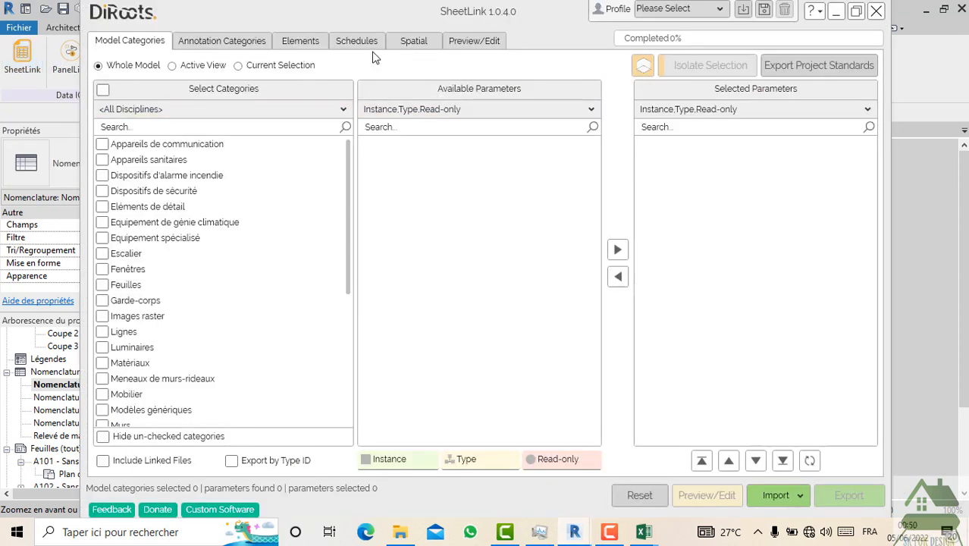
- Select the Nomenclature de mur schedule for export among SheetLink's schedules
click(365, 45)
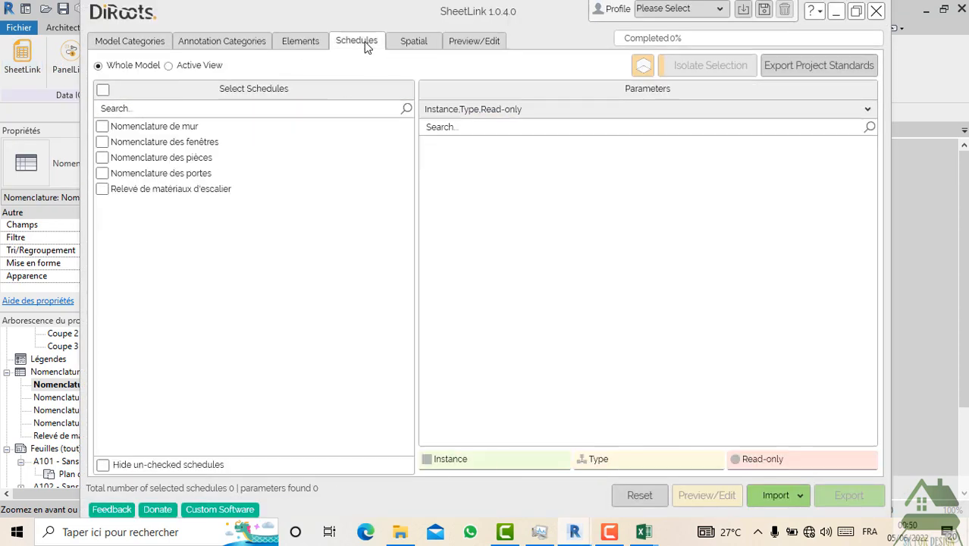
click(112, 134)
click(104, 128)
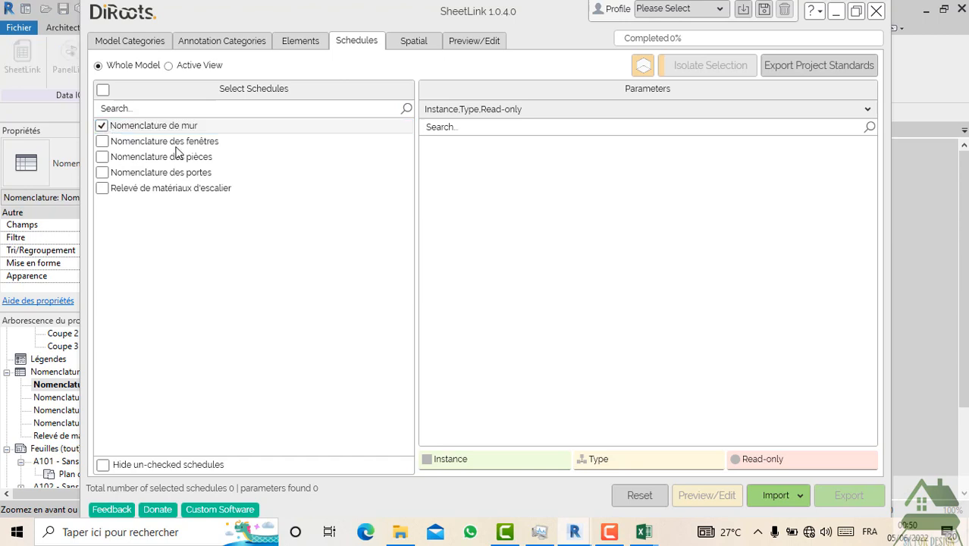
- Try to export the wall schedule to the Excel workbook Nomenclature de mur1, overwriting its existing worksheet
click(831, 499)
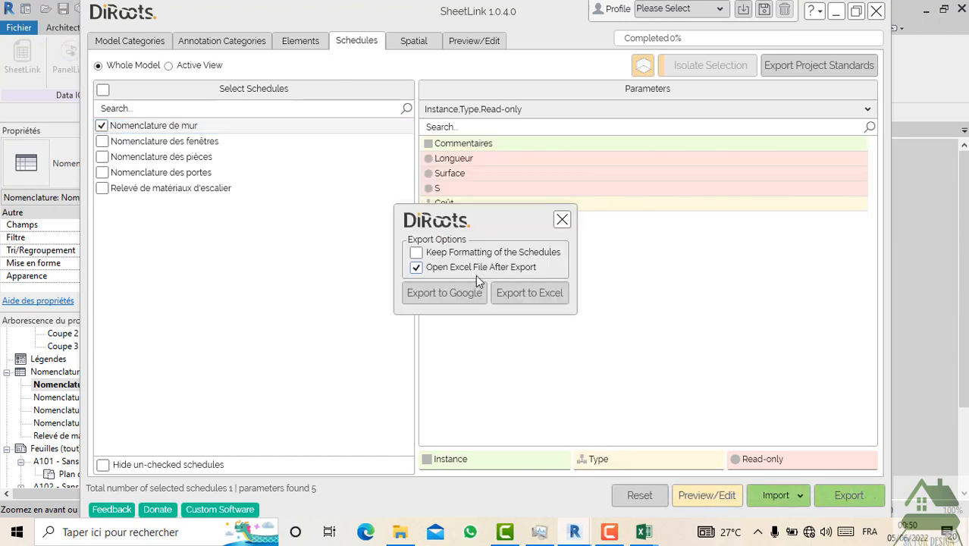
click(515, 294)
click(453, 346)
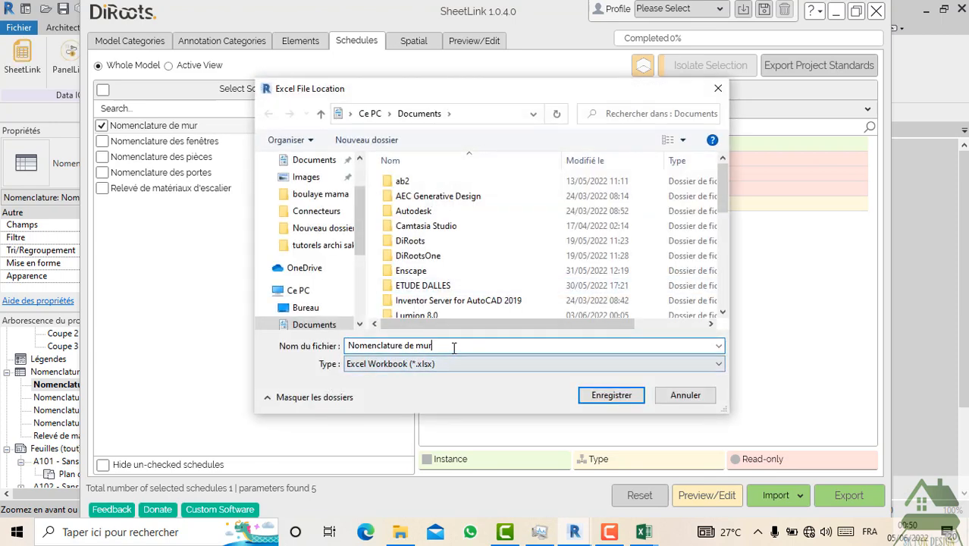
text(.x)
click(616, 395)
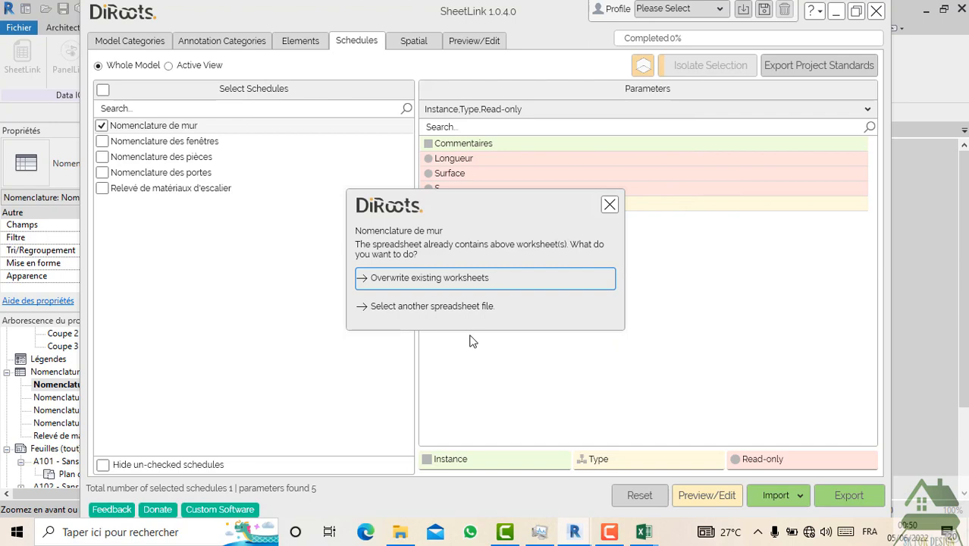
click(445, 307)
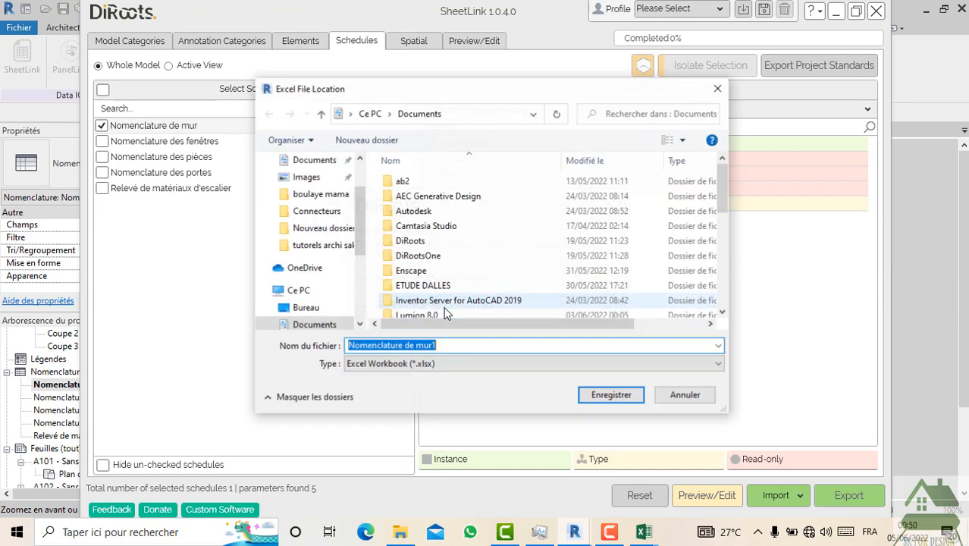
click(613, 397)
click(490, 287)
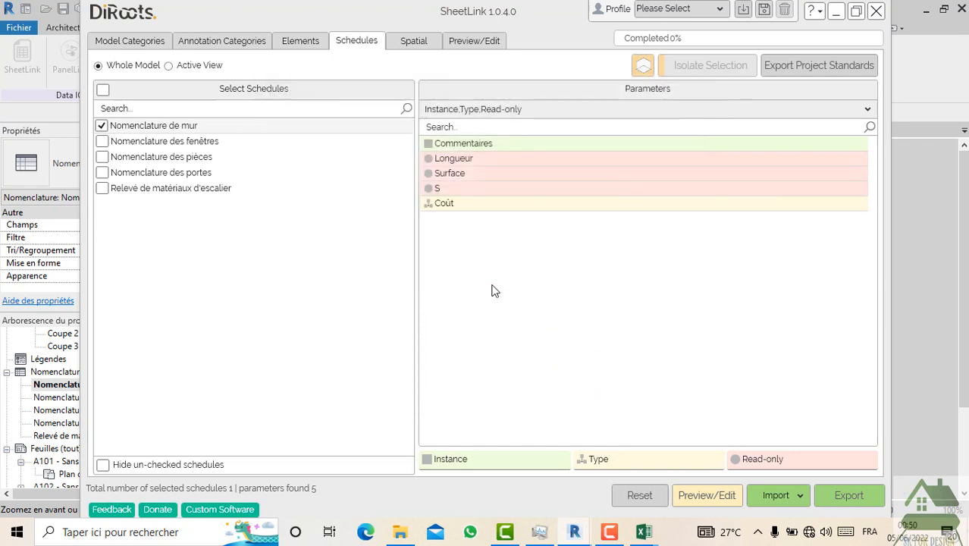
click(598, 297)
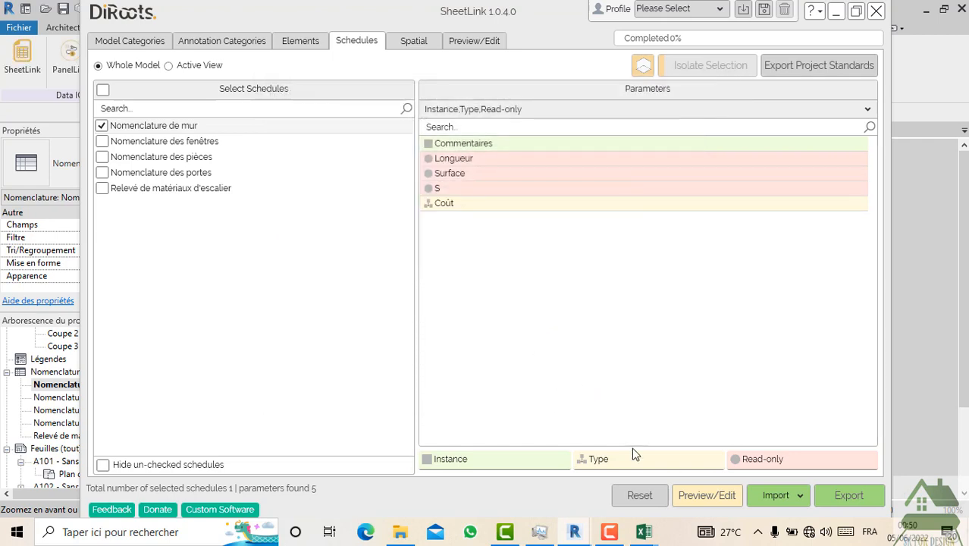
- Close the open Nomenclature de mur1 workbook in Excel without saving and return to SheetLink
mouse_move(644, 532)
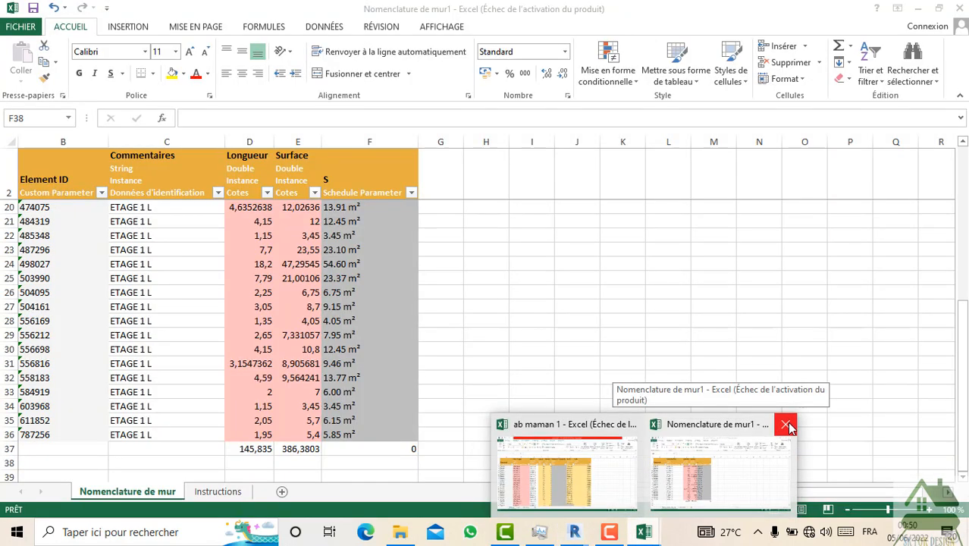
click(785, 425)
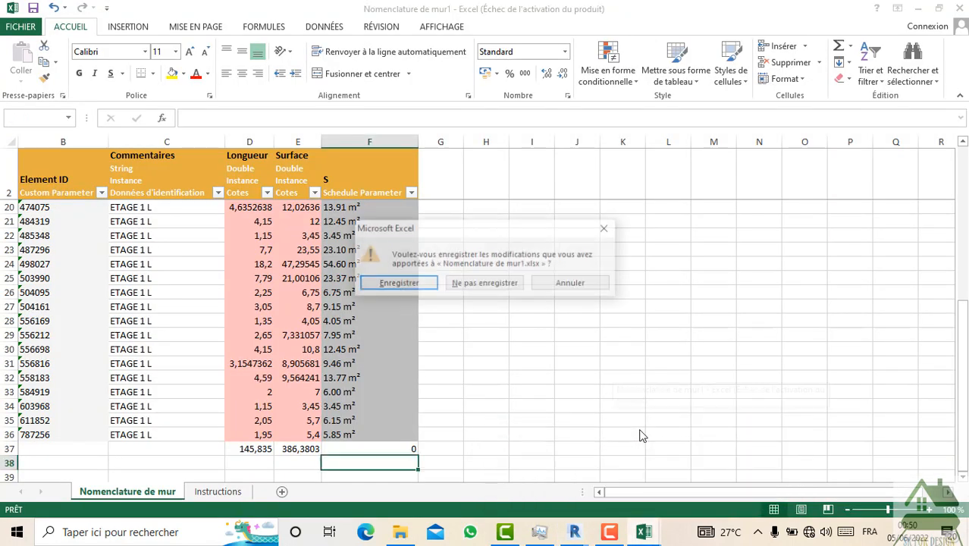
click(470, 286)
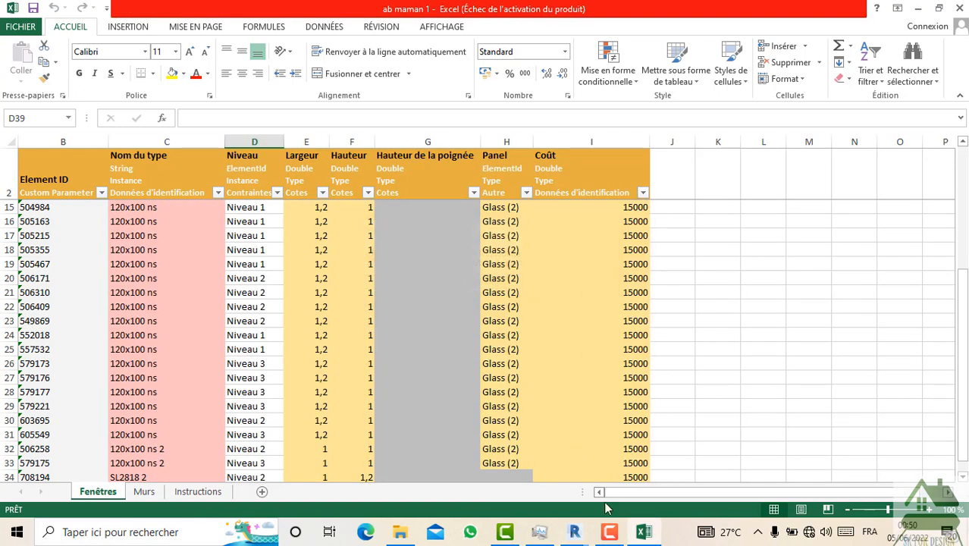
click(643, 532)
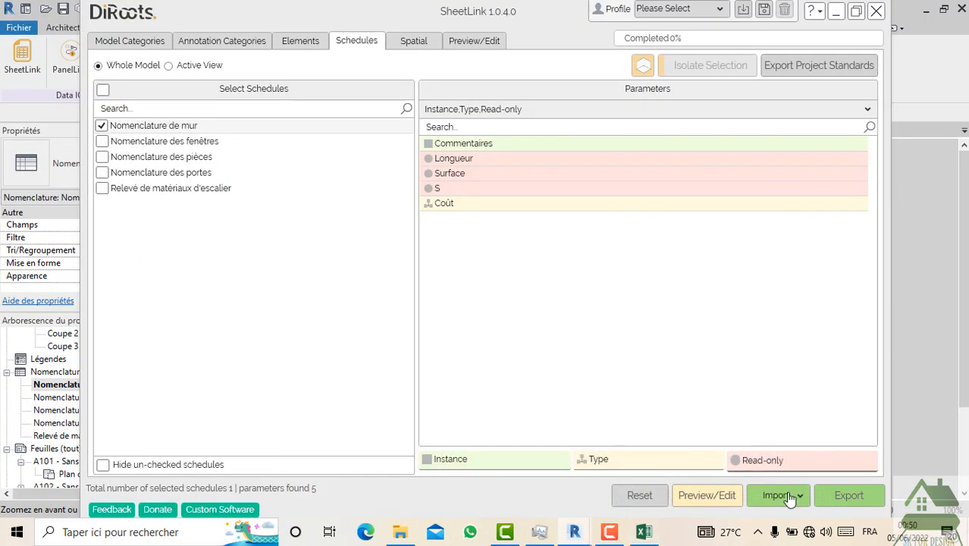
- Export the wall schedule to Excel into the Nomenclature de mur1 file, overwriting the existing worksheets
click(849, 497)
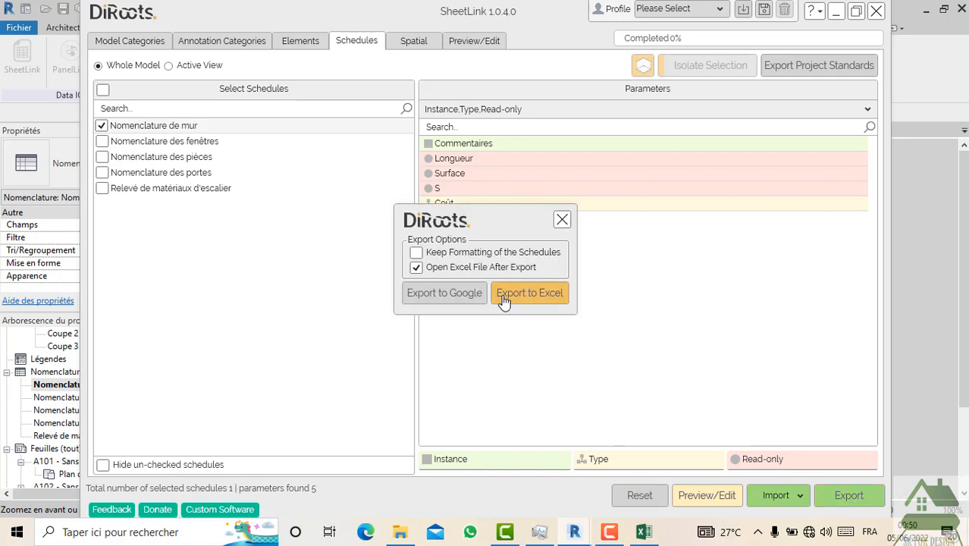
click(538, 297)
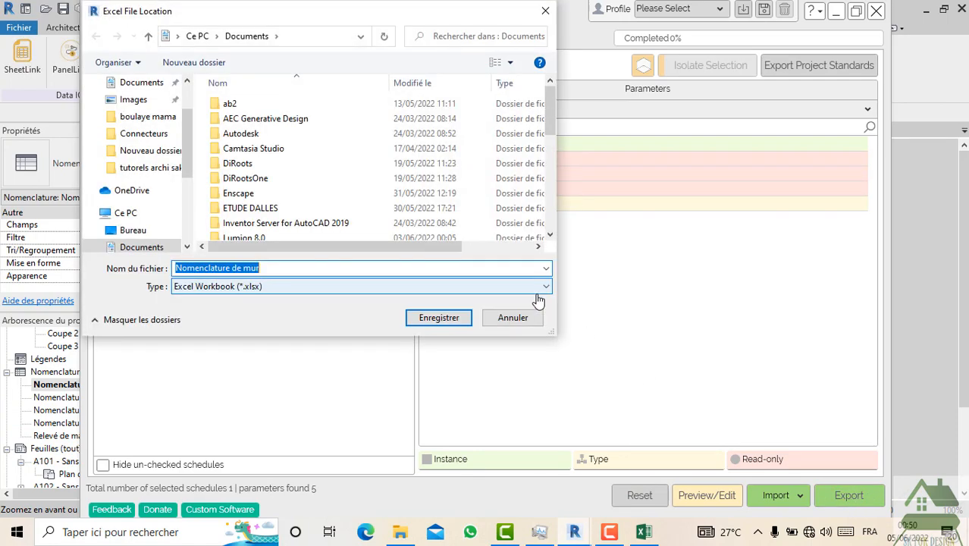
scroll(284, 231, down, 5)
scroll(285, 231, down, 1)
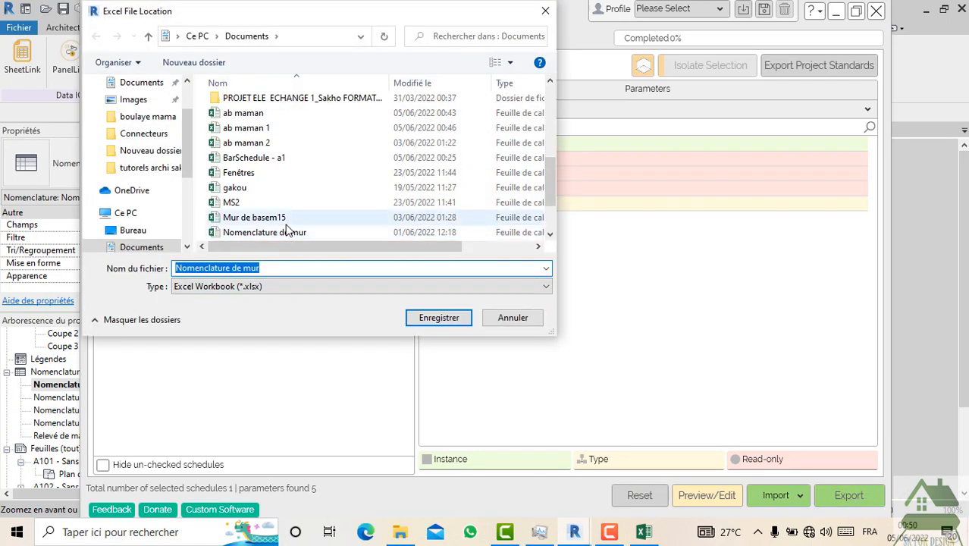
scroll(300, 174, down, 1)
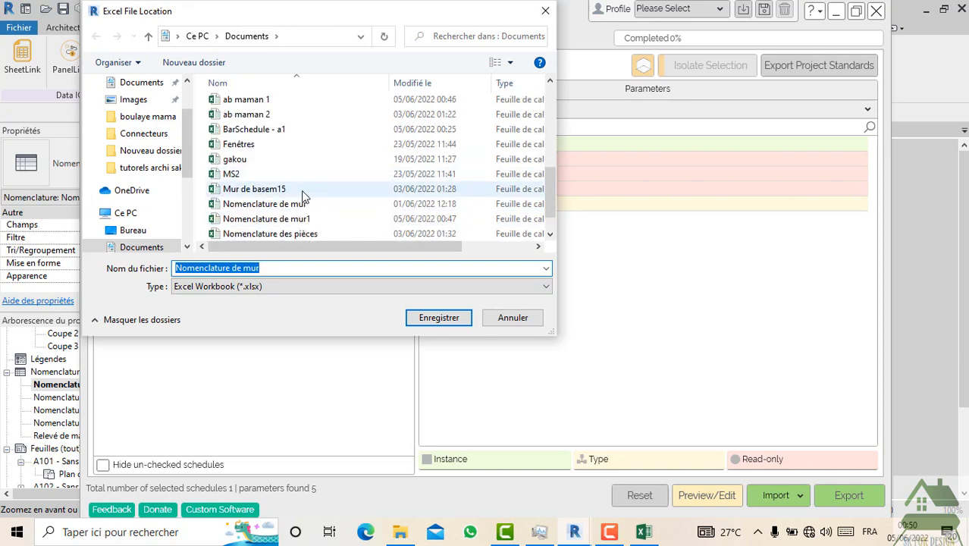
click(309, 219)
click(432, 318)
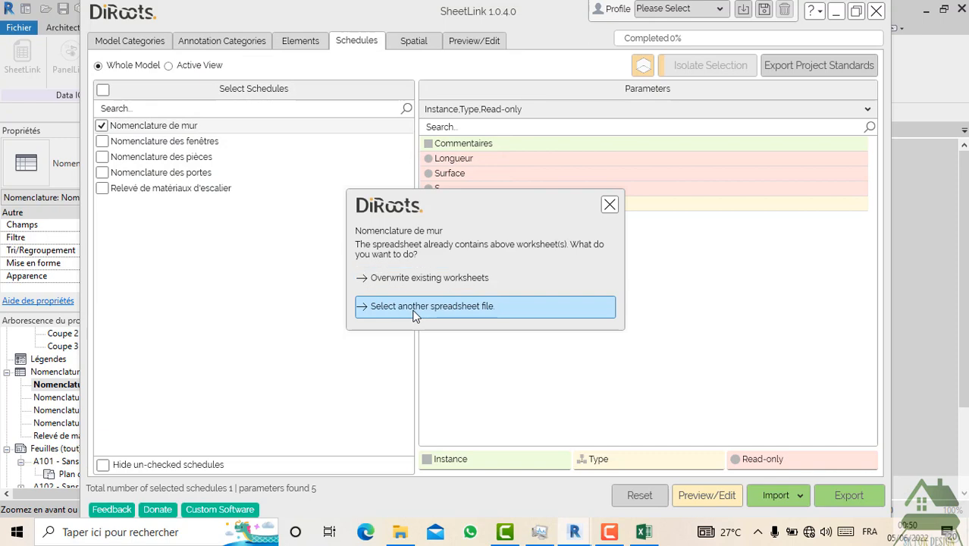
click(418, 315)
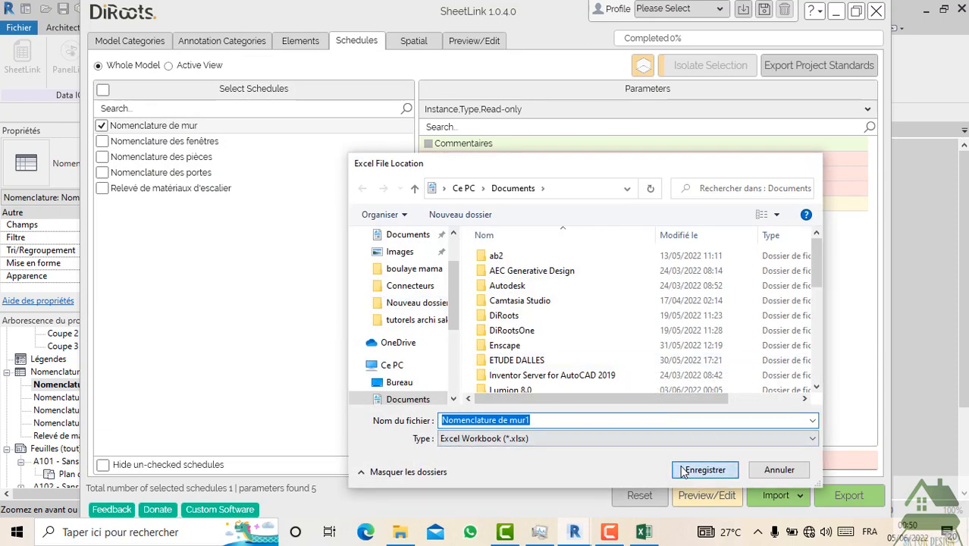
click(684, 470)
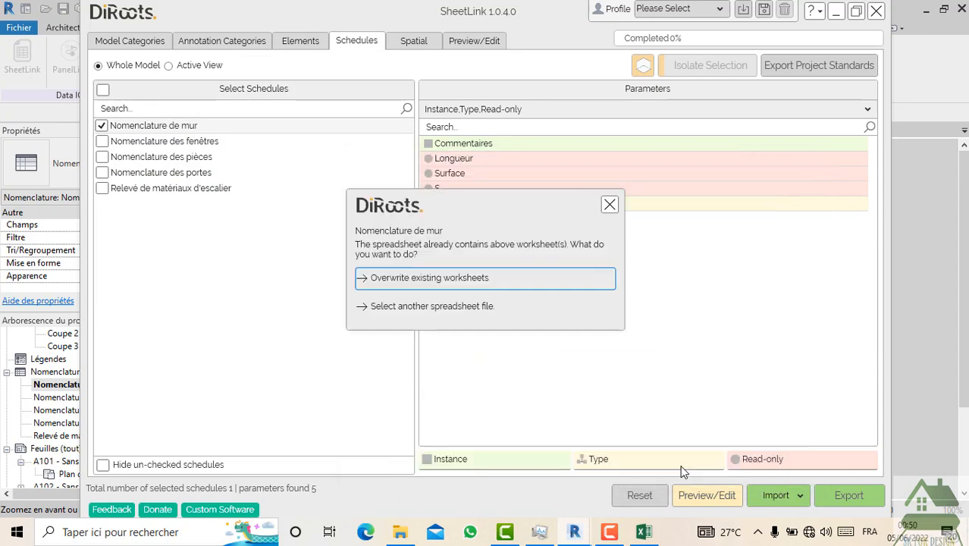
click(417, 278)
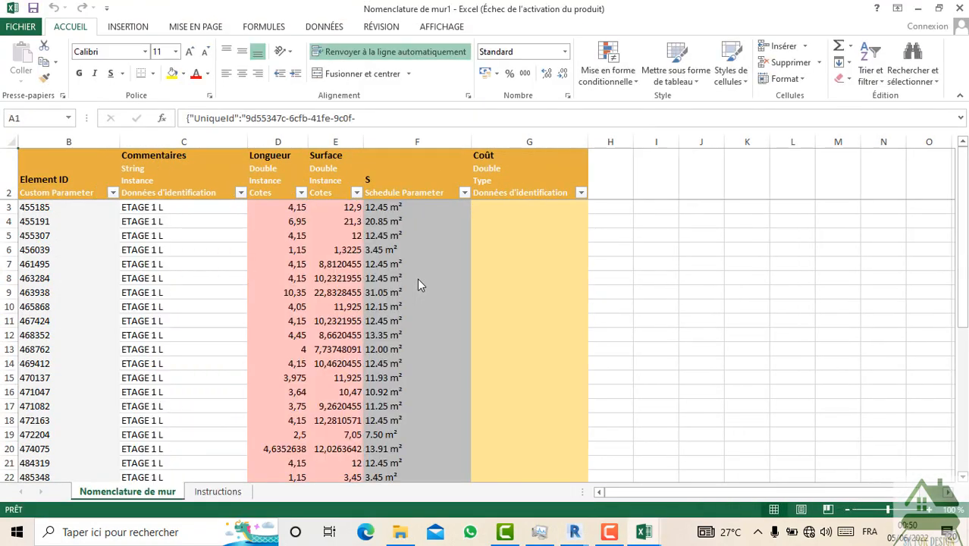
- Fill the Coût cells from G3 to G36 with 20 000 and save the workbook
scroll(431, 325, down, 9)
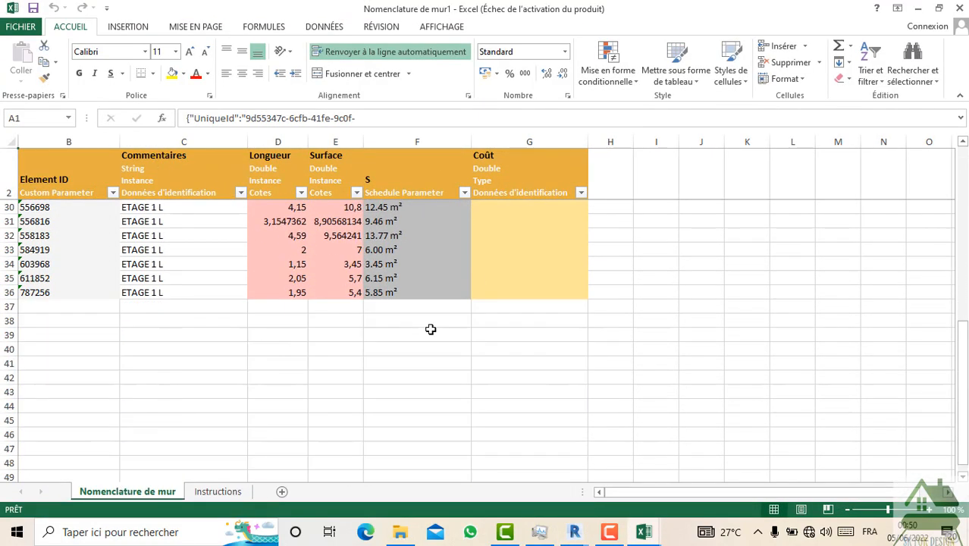
scroll(429, 339, up, 2)
scroll(429, 339, up, 7)
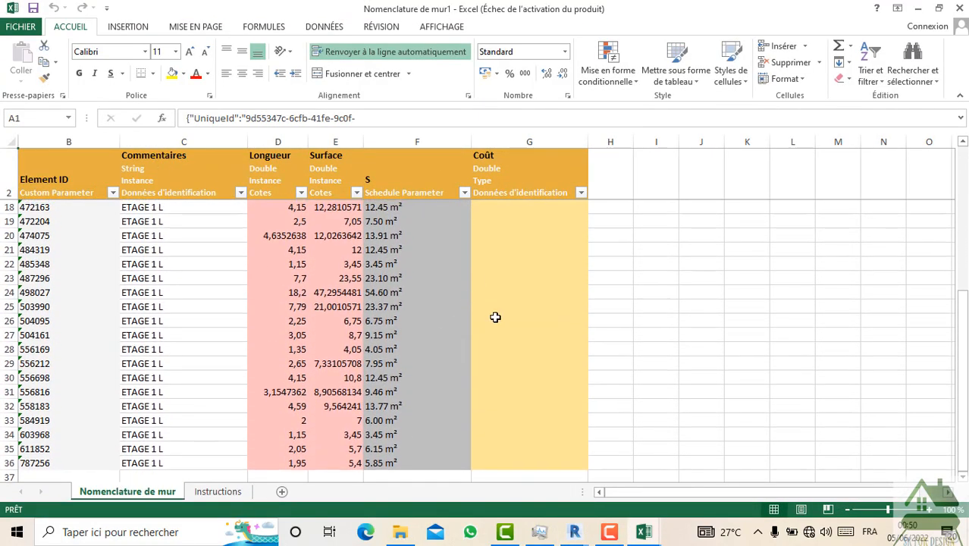
click(513, 209)
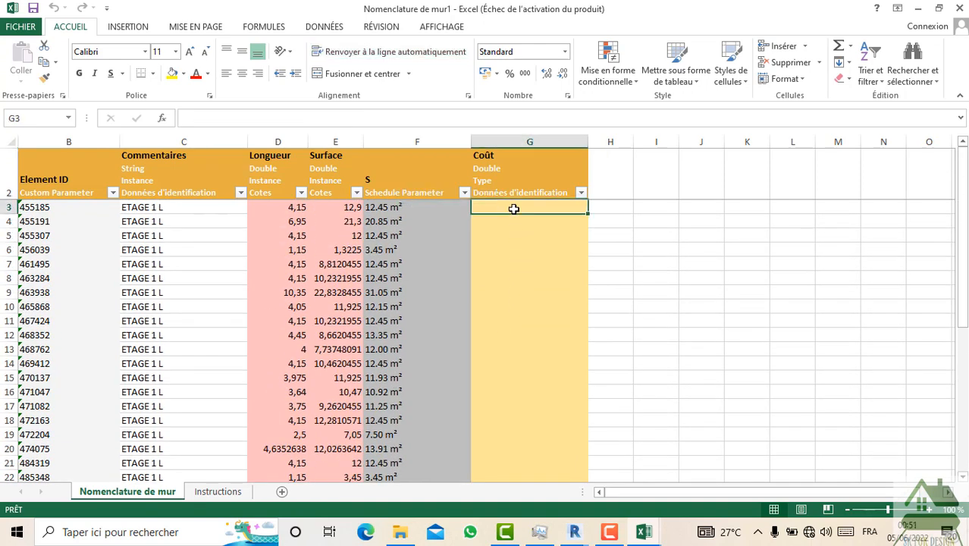
text(20 000)
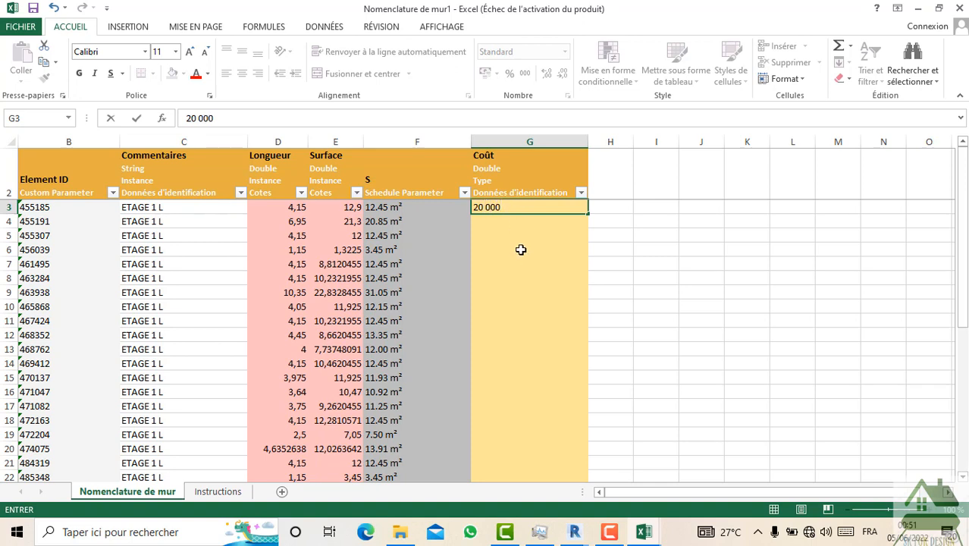
click(521, 249)
click(519, 207)
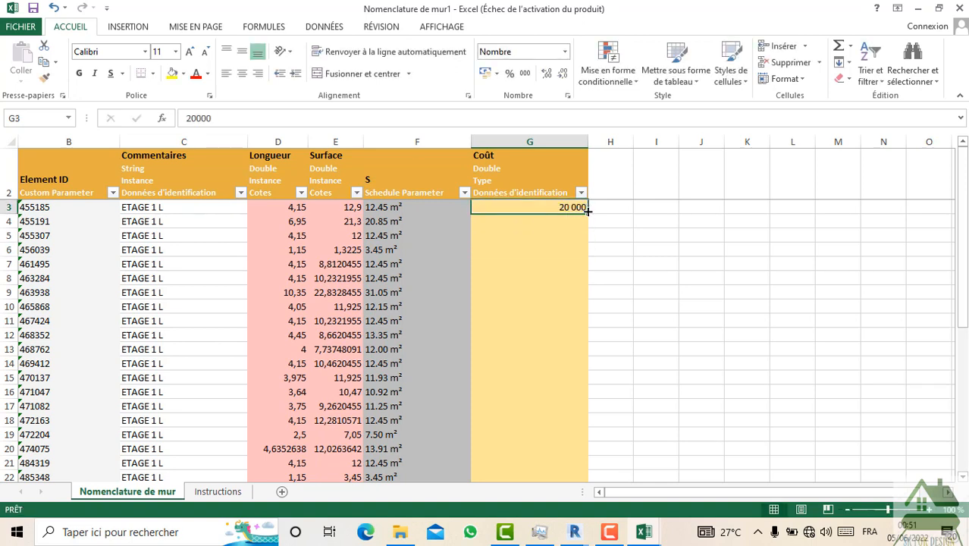
drag(590, 227, 539, 456)
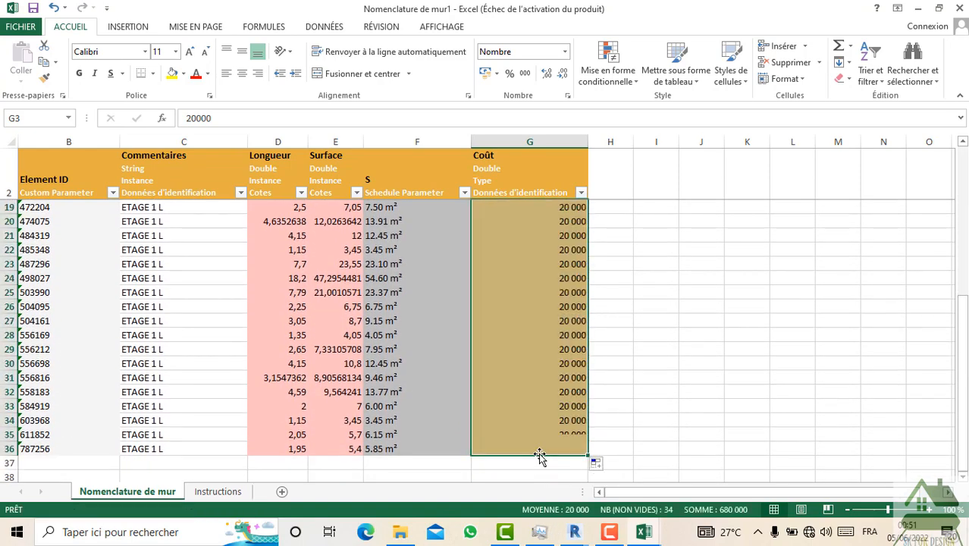
click(32, 8)
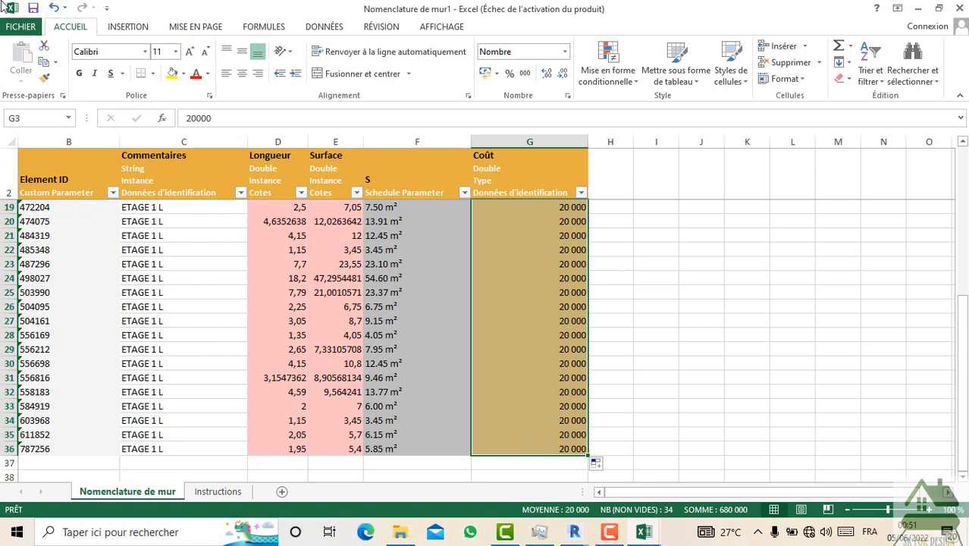
- Switch to SheetLink, import the Nomenclature de mur1 Excel file into the Revit model, and close SheetLink
click(584, 537)
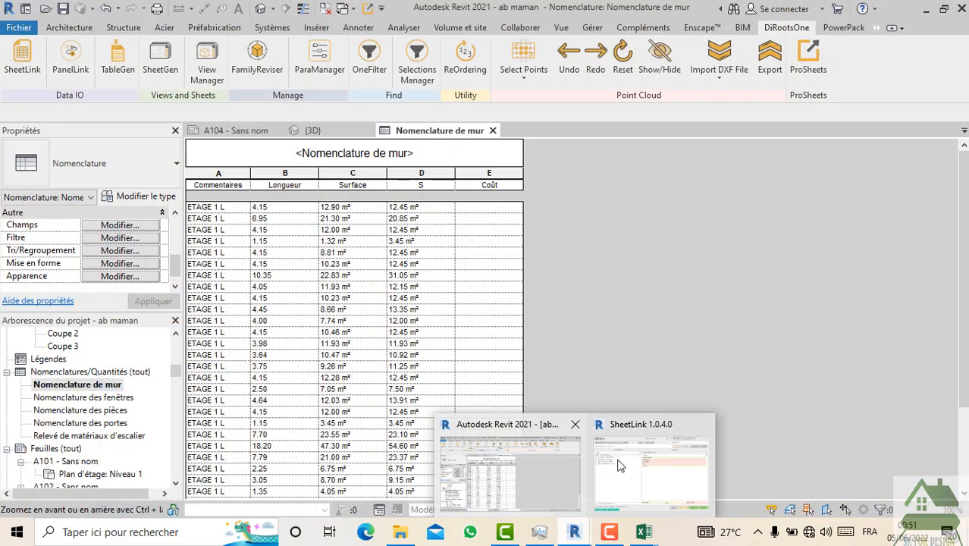
click(618, 465)
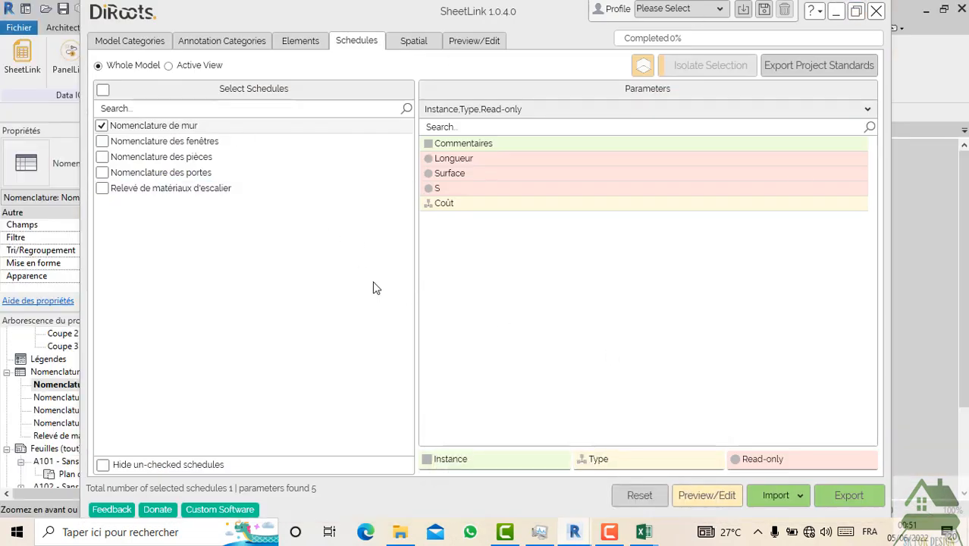
click(799, 495)
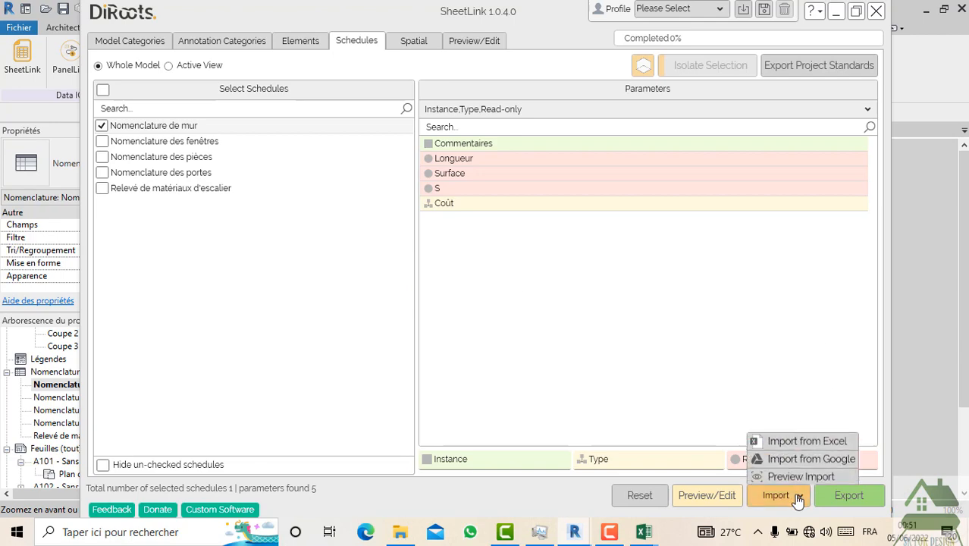
click(801, 440)
scroll(314, 233, down, 5)
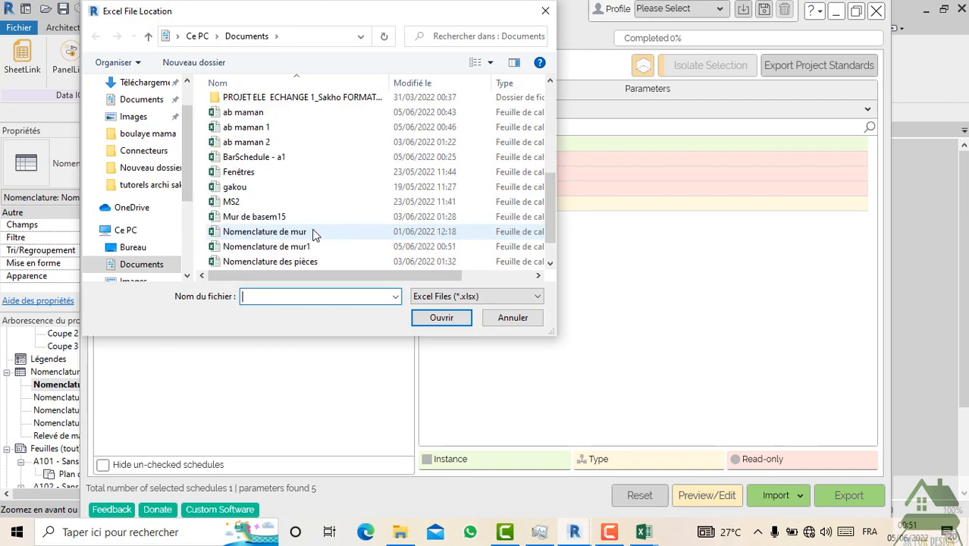
click(306, 247)
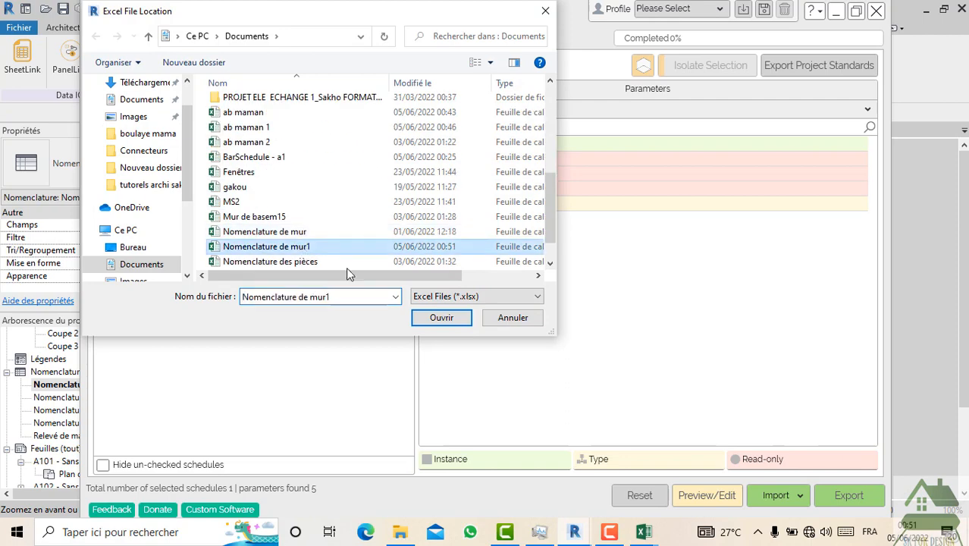
click(441, 317)
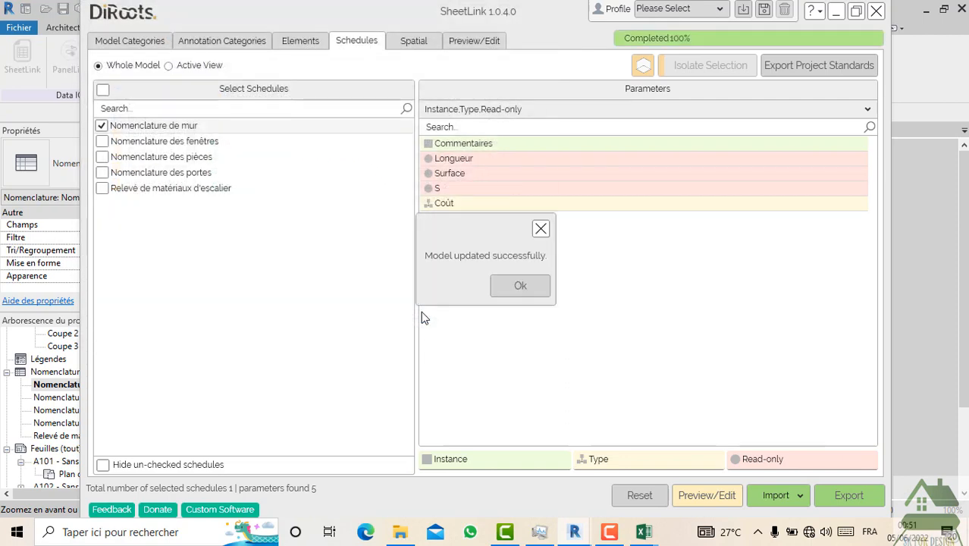
click(533, 290)
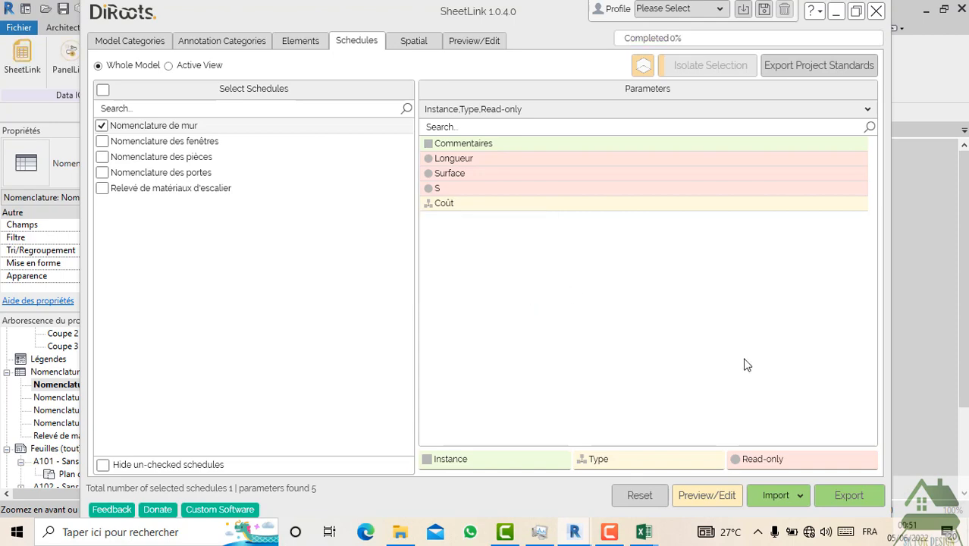
click(876, 11)
scroll(504, 253, down, 1)
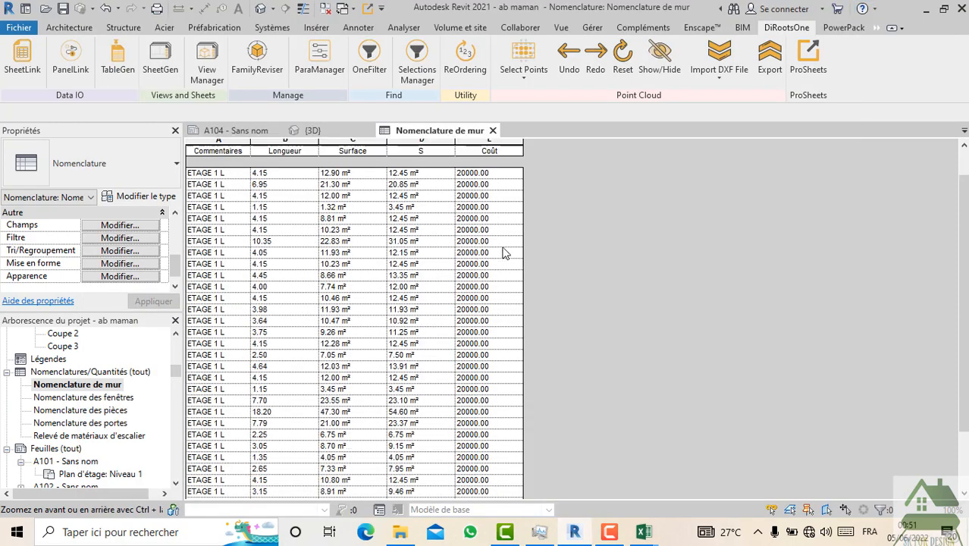
- Check the Coût values throughout the Nomenclature de mur schedule, from the first wall row to the totals
scroll(504, 247, down, 3)
scroll(482, 368, up, 5)
scroll(483, 349, down, 5)
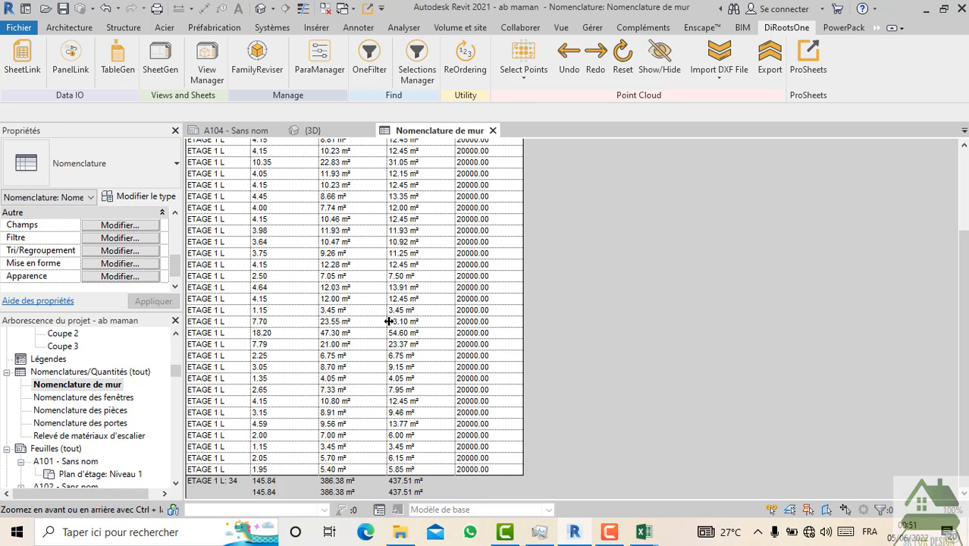
scroll(424, 395, up, 5)
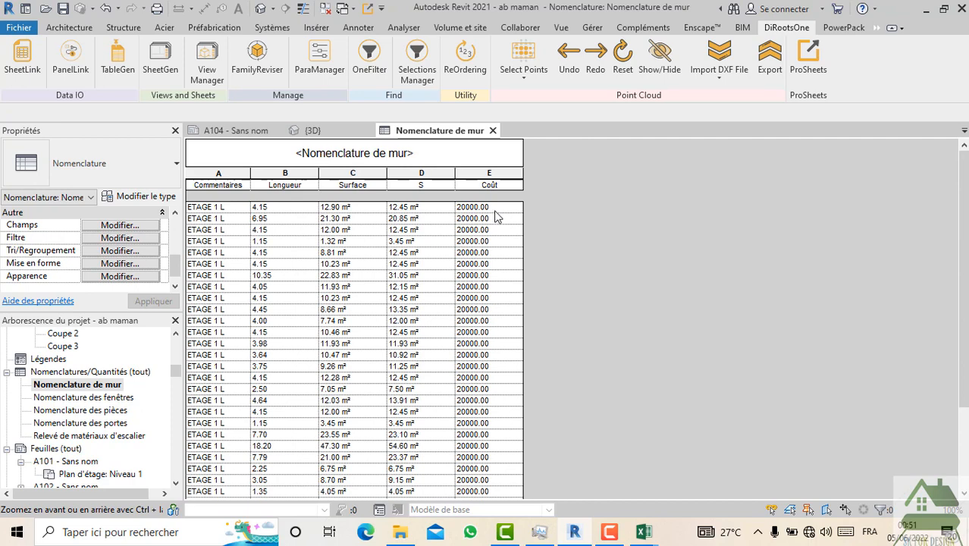
scroll(492, 241, down, 5)
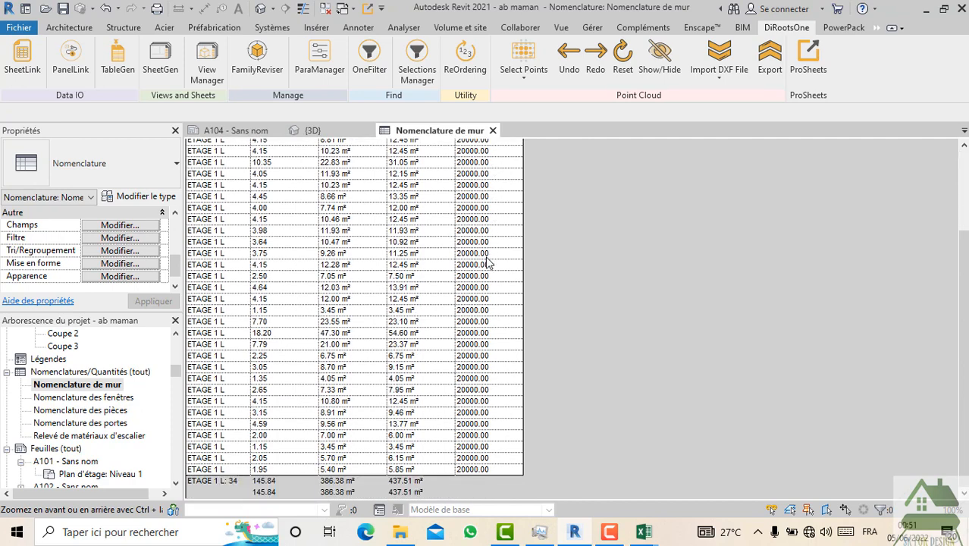
scroll(479, 389, up, 3)
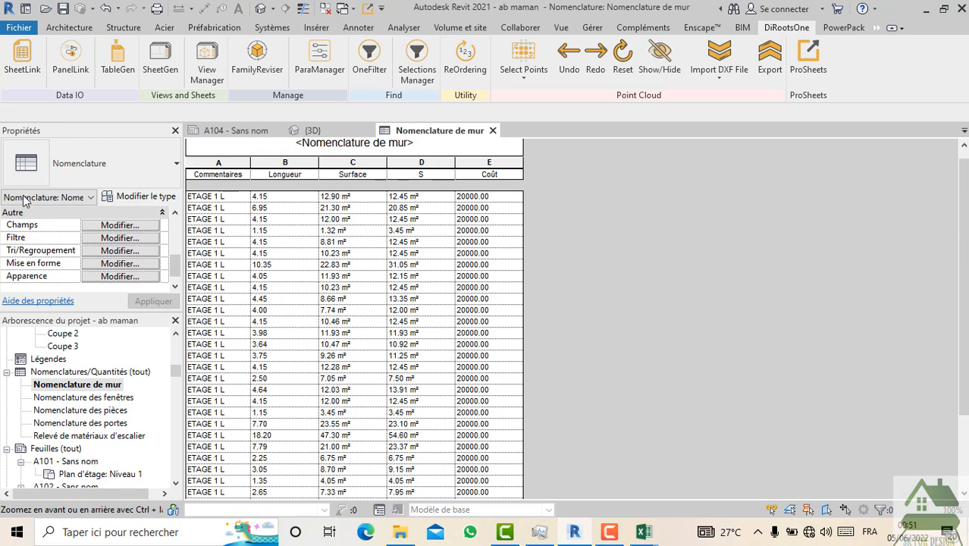
click(15, 67)
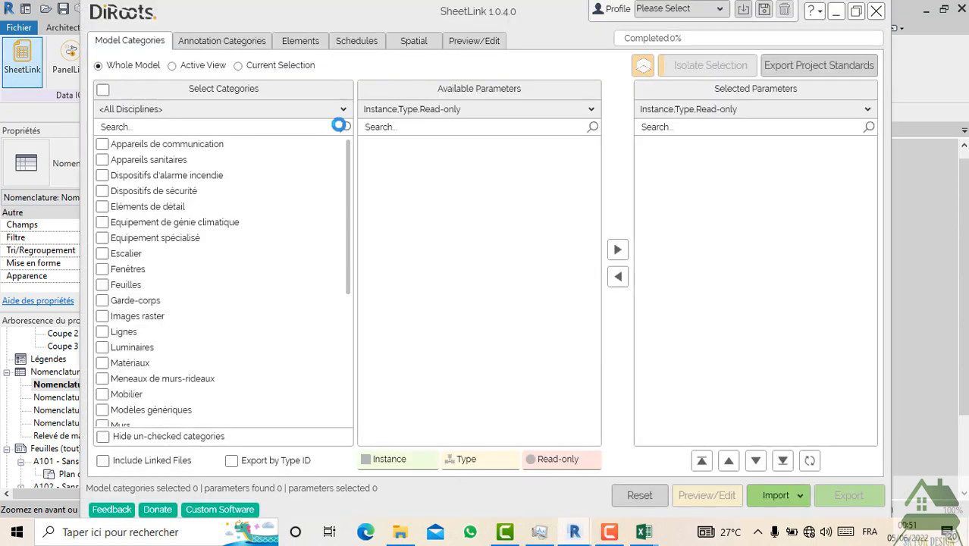
click(864, 13)
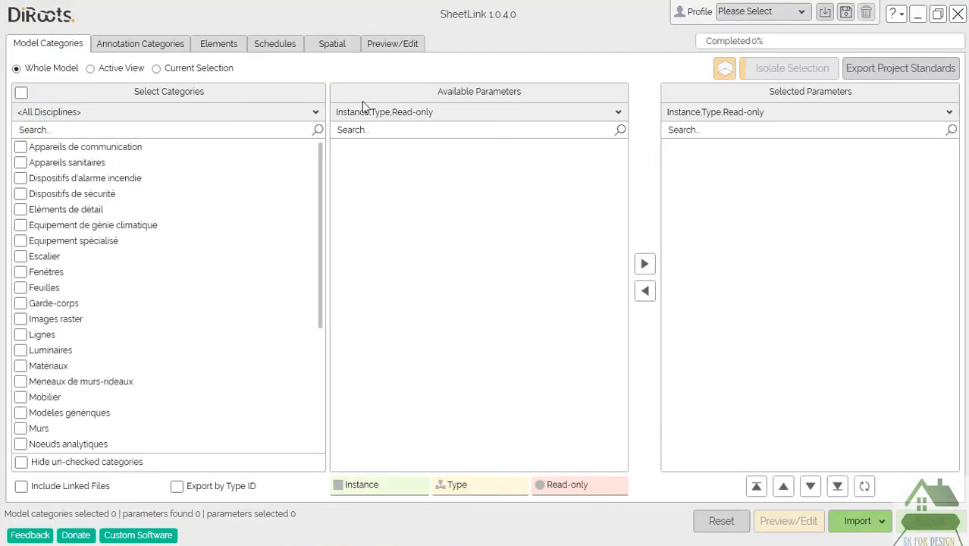
click(957, 14)
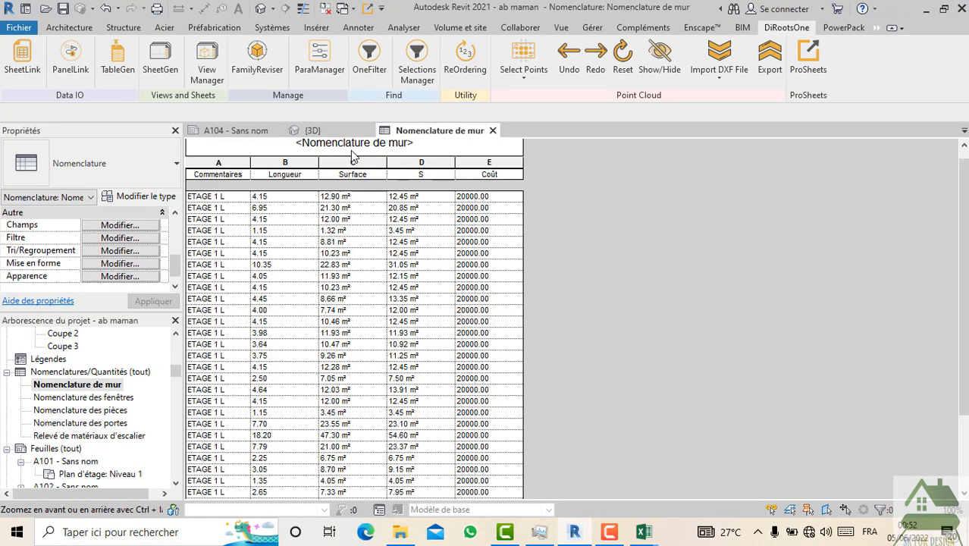
- From the 3D view, use SheetLink to export the Project Information and Families project standards to an Excel workbook named ab maman 20
click(310, 131)
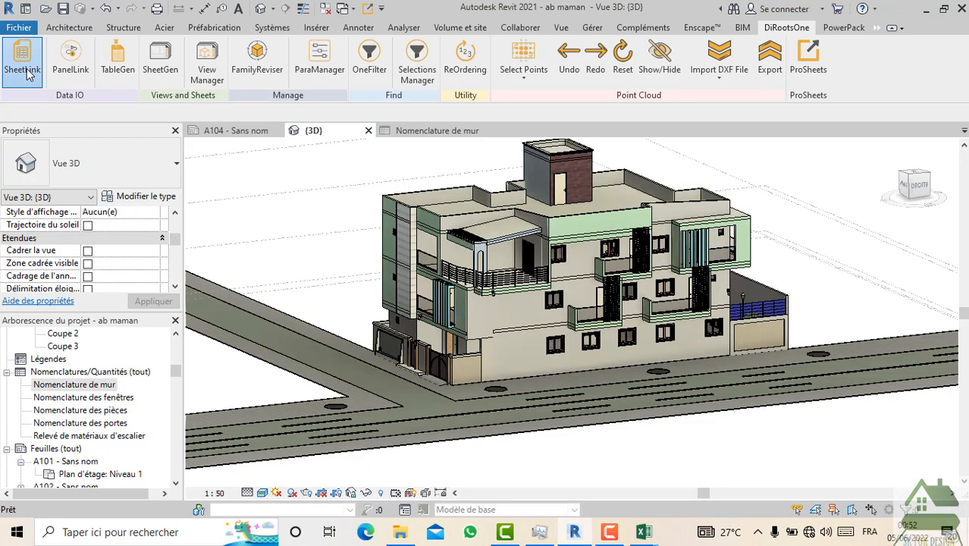
click(23, 68)
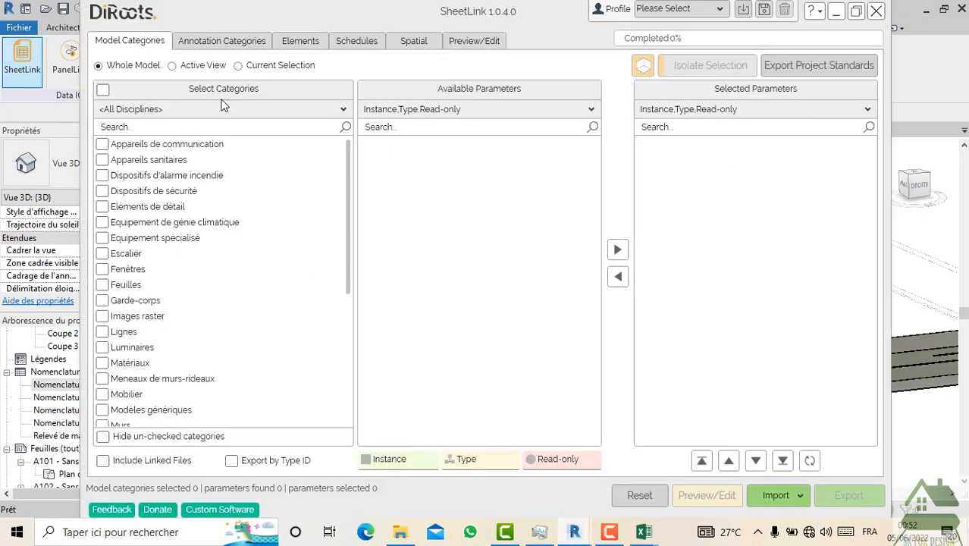
click(837, 66)
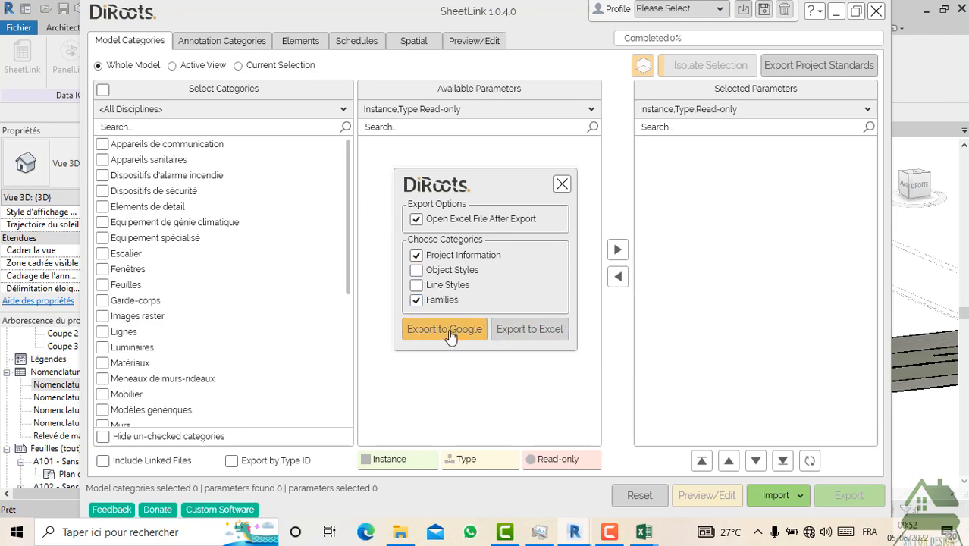
click(497, 329)
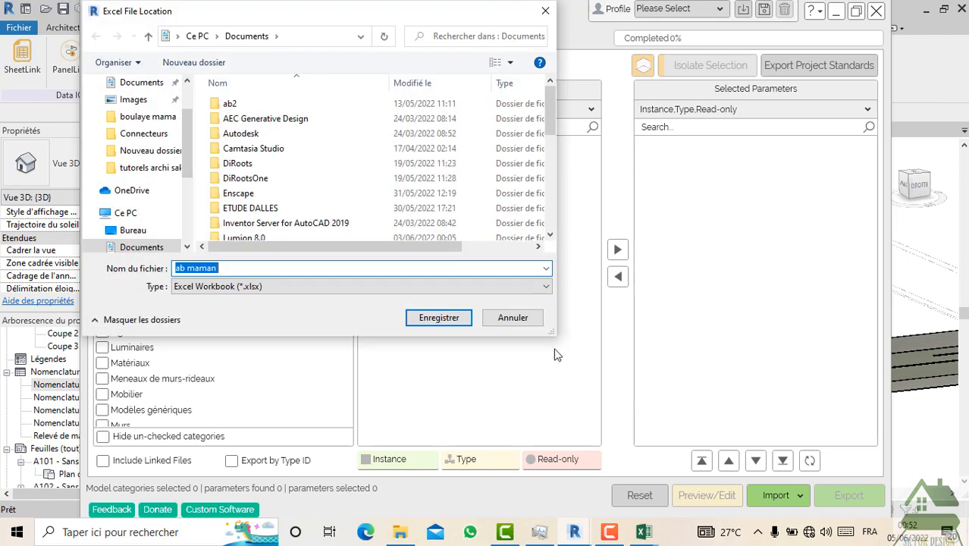
click(242, 268)
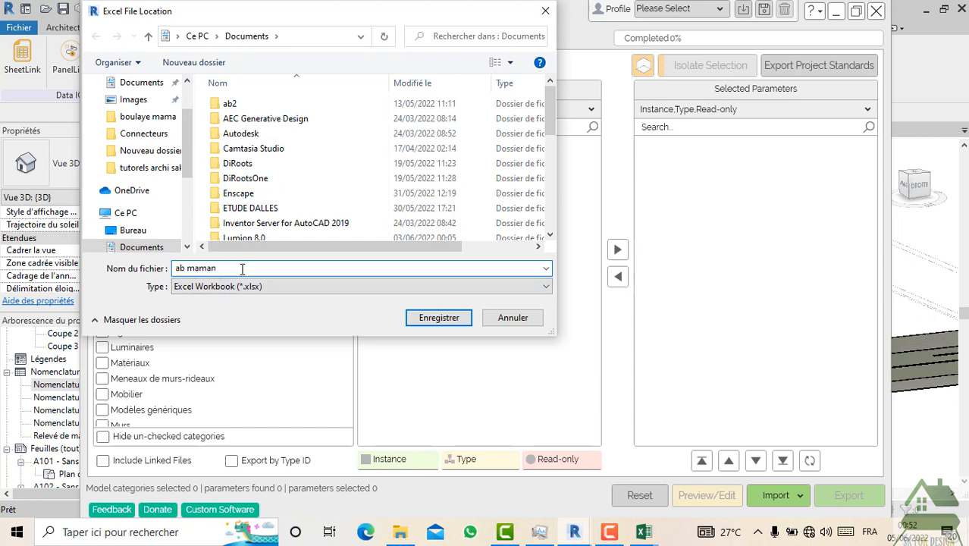
text(2)
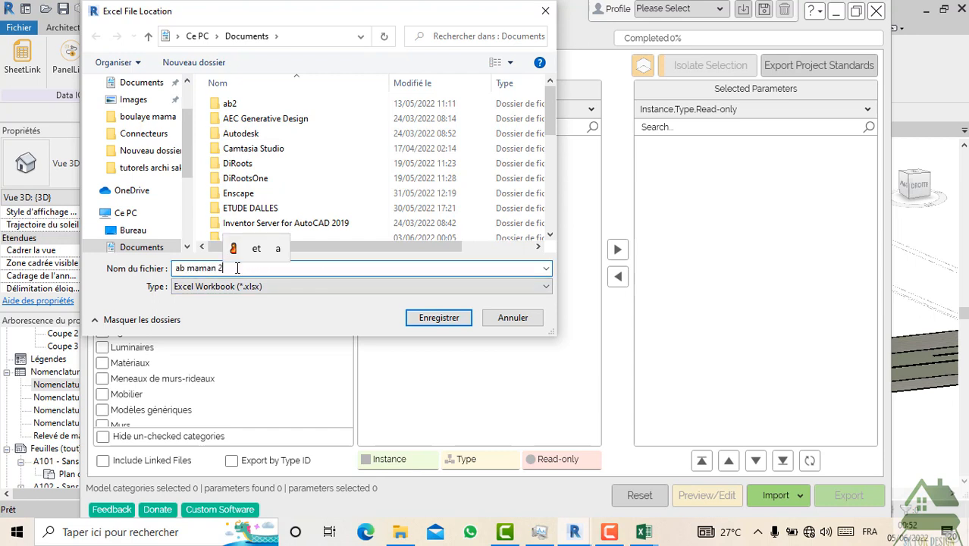
text(0)
click(418, 319)
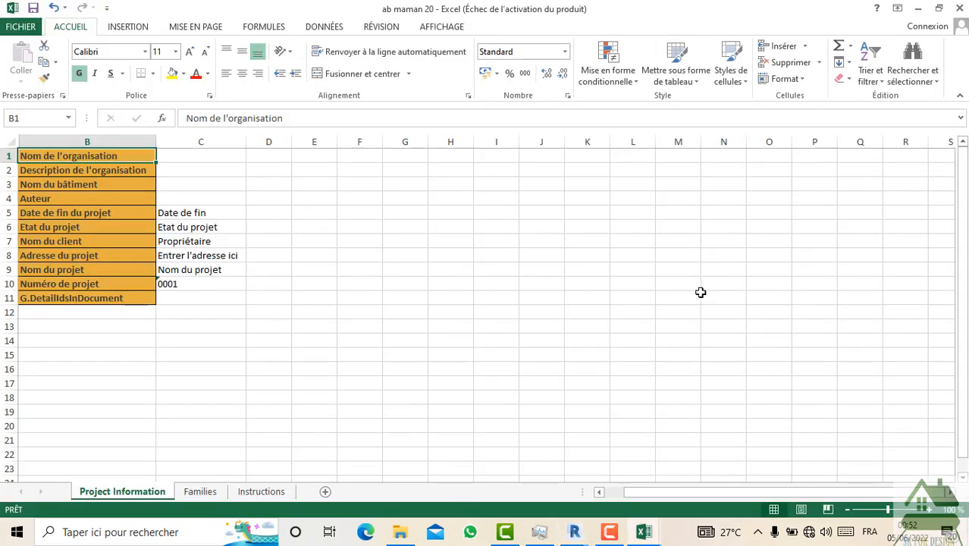
- Examine the project fields and their entries on the Project Information sheet of the exported workbook
click(299, 467)
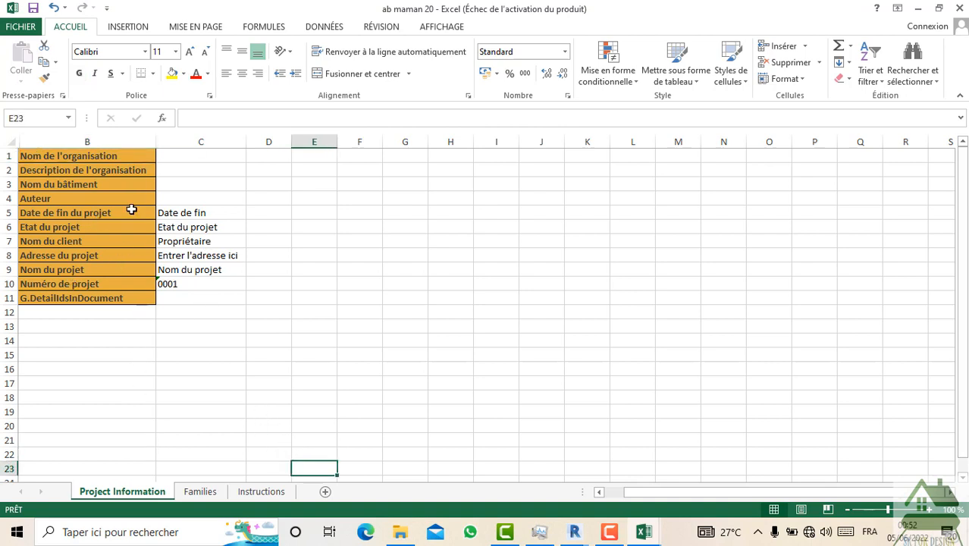
click(180, 171)
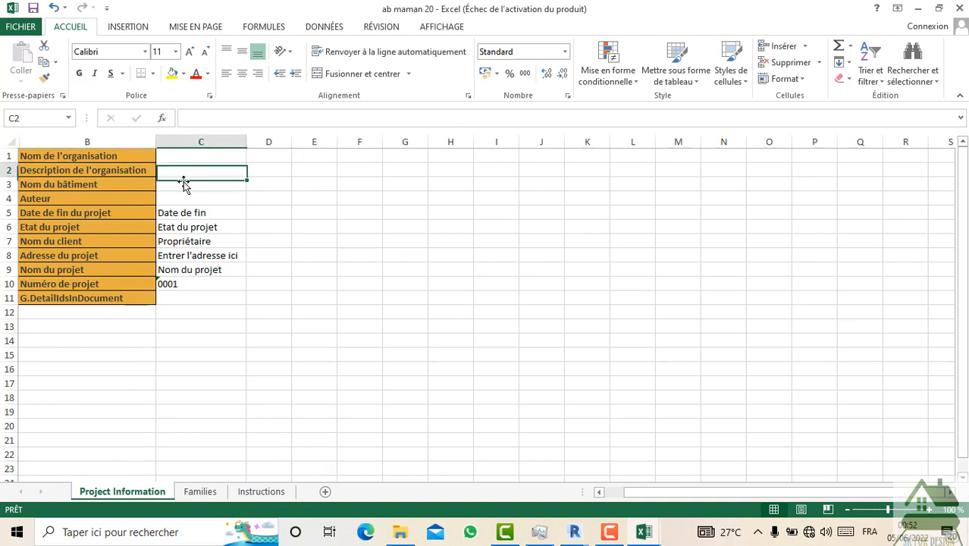
key(Down)
key(Down)
key(Down)
key(Down)
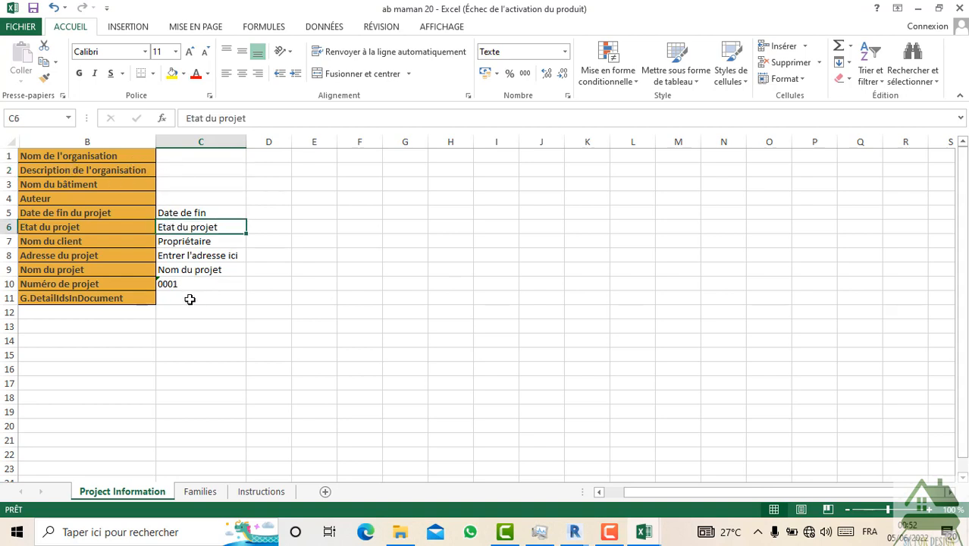
click(186, 297)
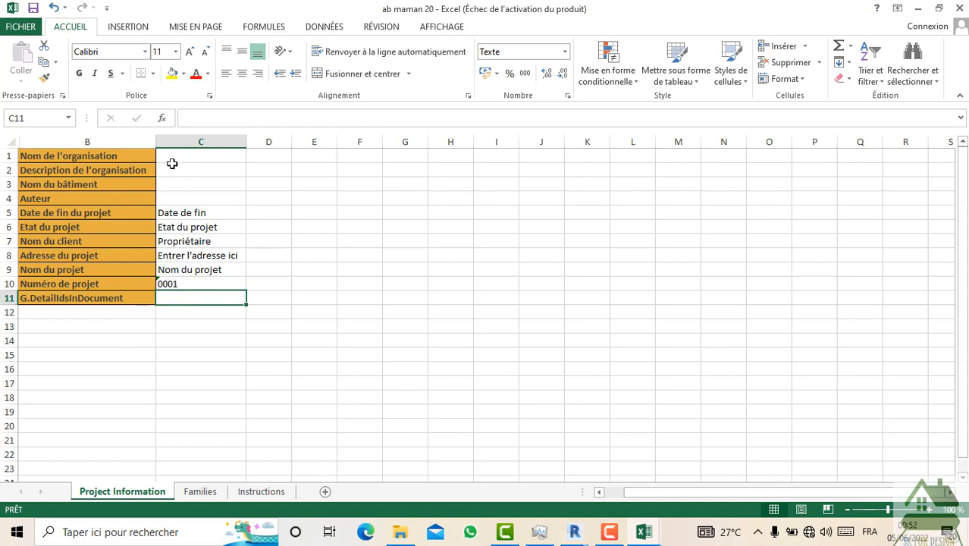
- Apply all borders to the project information table in cells B1 to C11
drag(127, 157, 216, 299)
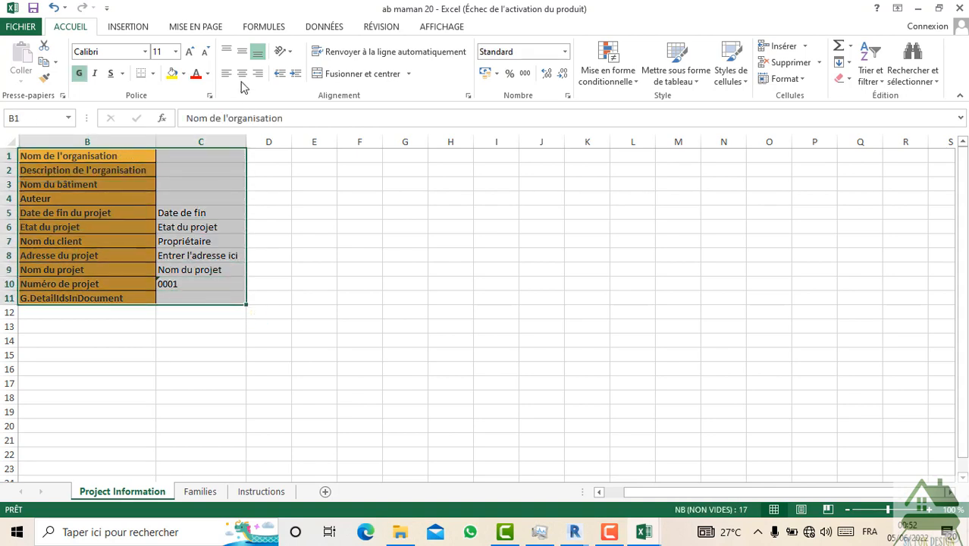
click(152, 74)
click(165, 193)
click(345, 254)
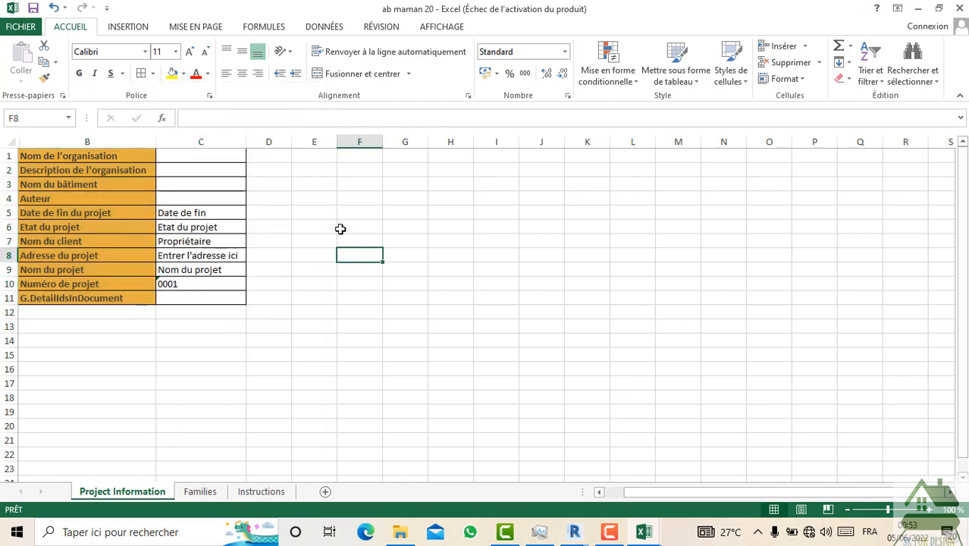
- Examine the family and type list on the Families sheet, then the Instructions sheet
click(201, 493)
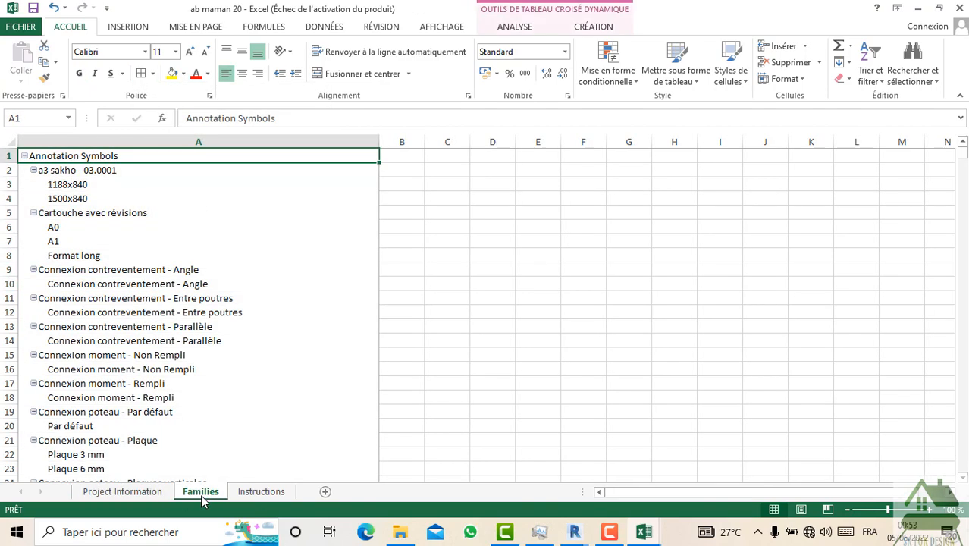
scroll(197, 297, down, 7)
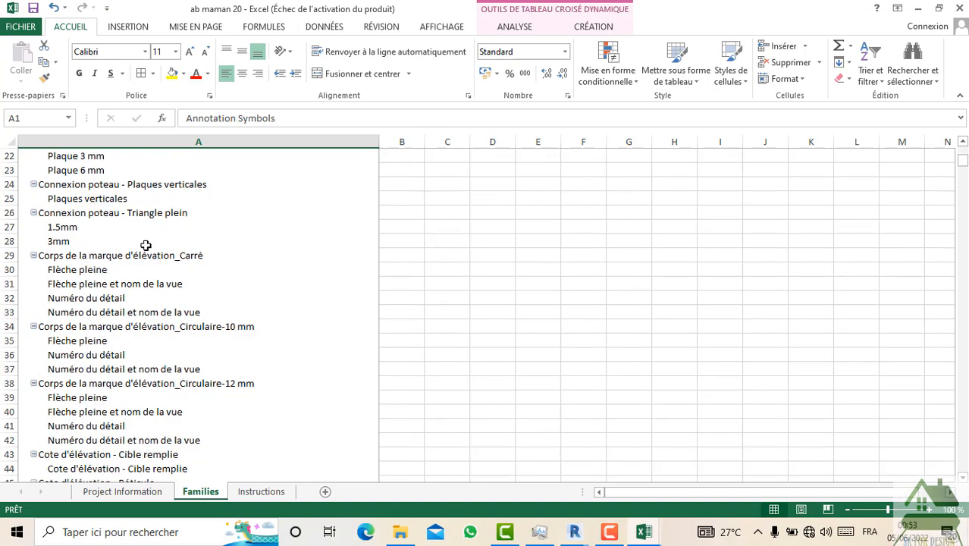
scroll(146, 245, down, 20)
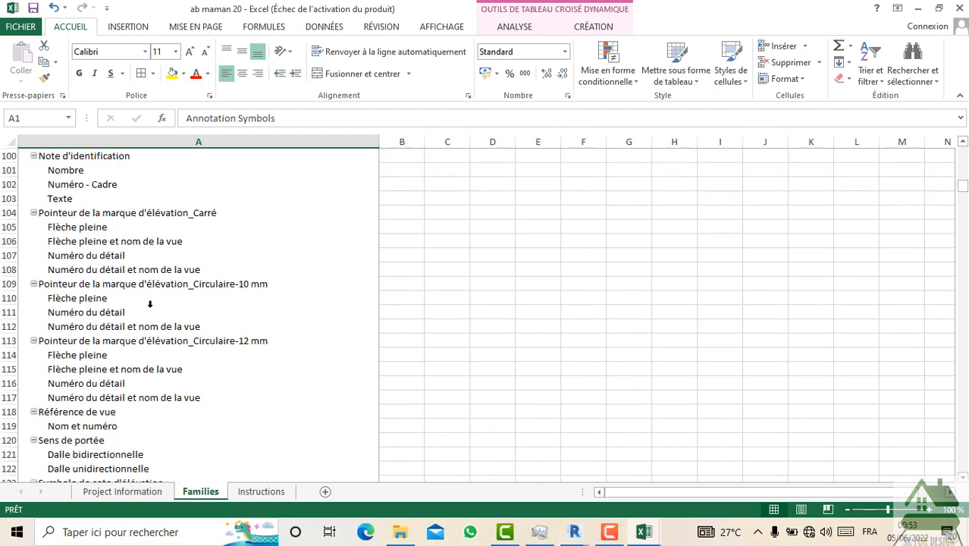
scroll(150, 304, down, 1)
scroll(150, 317, down, 19)
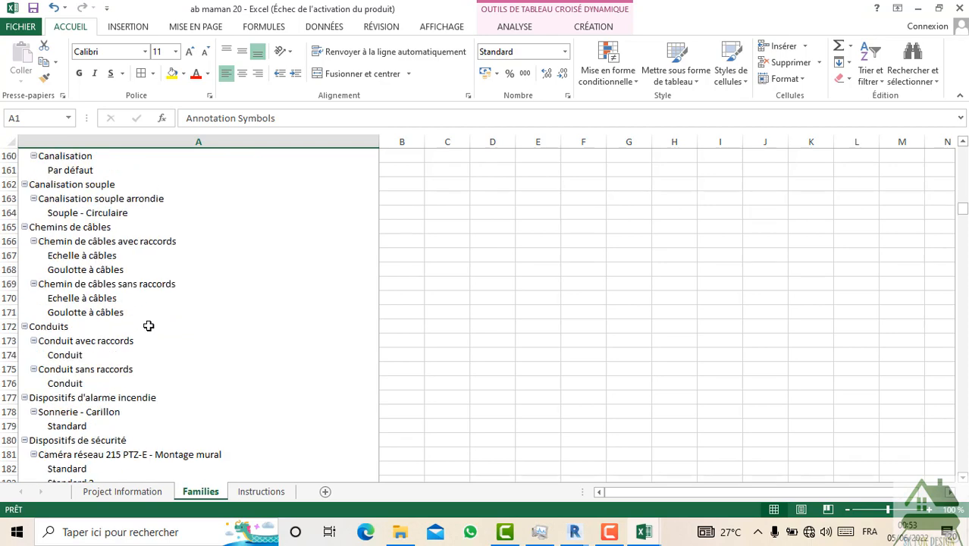
scroll(148, 325, down, 20)
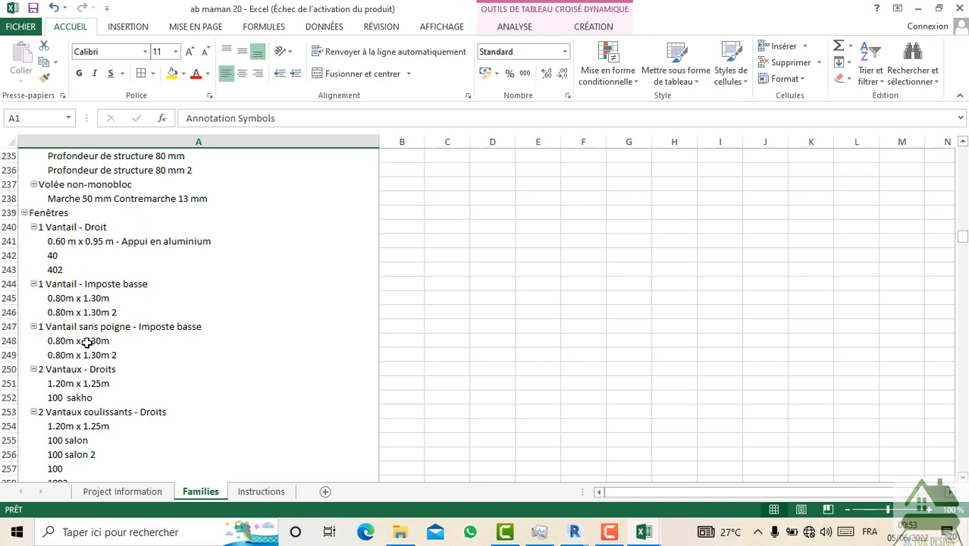
scroll(88, 342, down, 20)
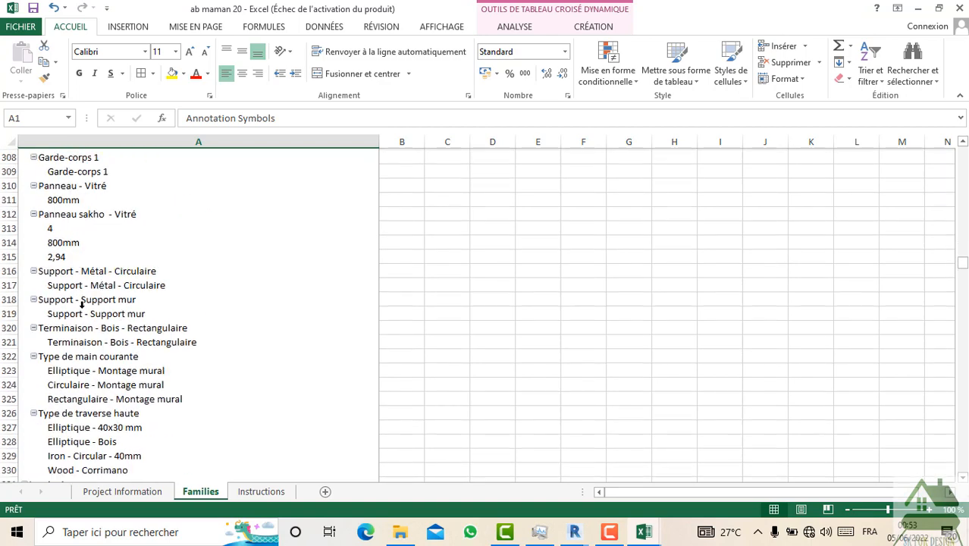
scroll(82, 303, down, 20)
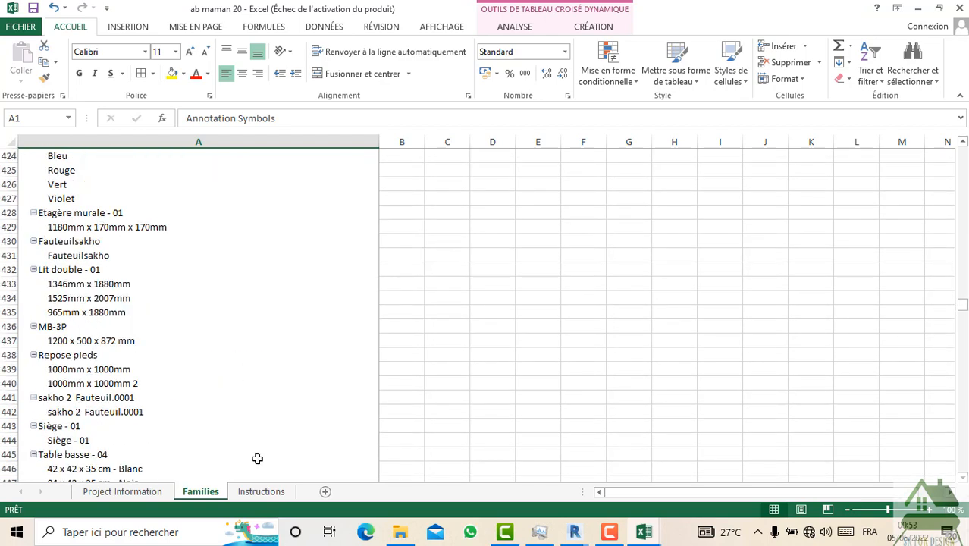
click(259, 491)
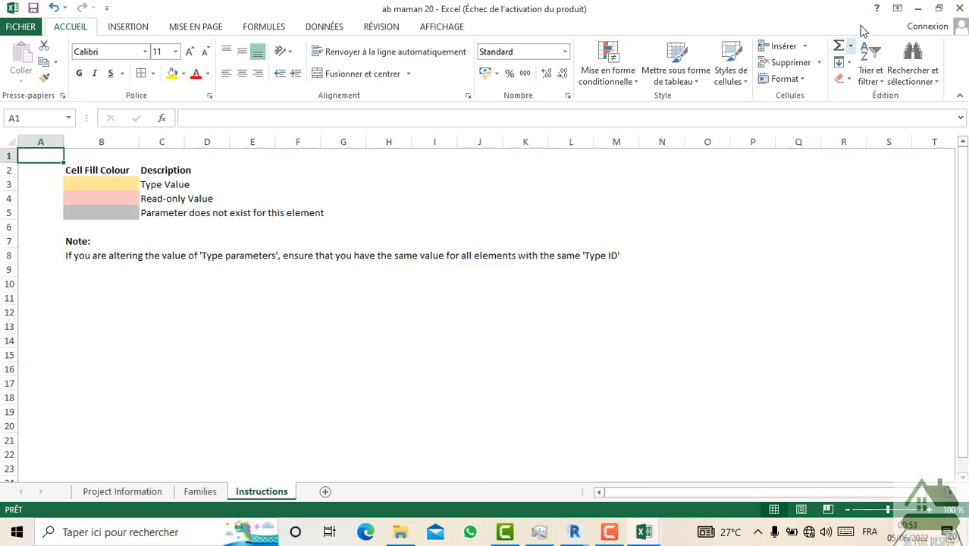
- Close the ab maman 20 workbook without saving, close the Nomenclature de mur1 and ab maman 1 workbooks, and exit SheetLink
click(957, 8)
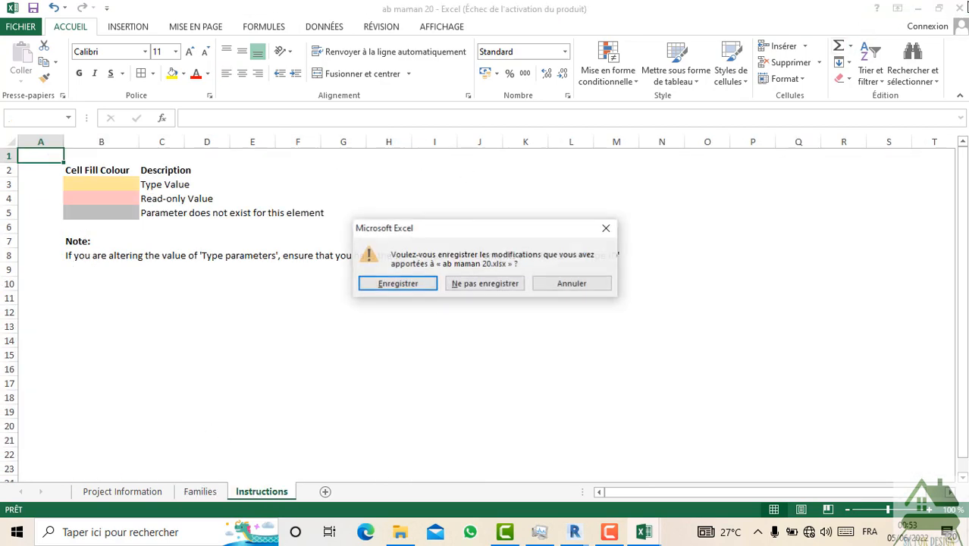
click(463, 287)
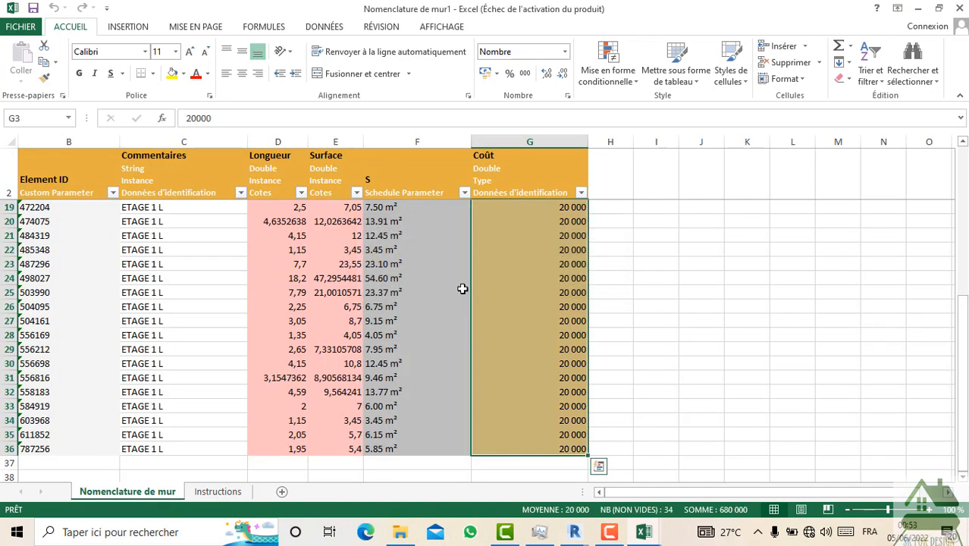
click(959, 7)
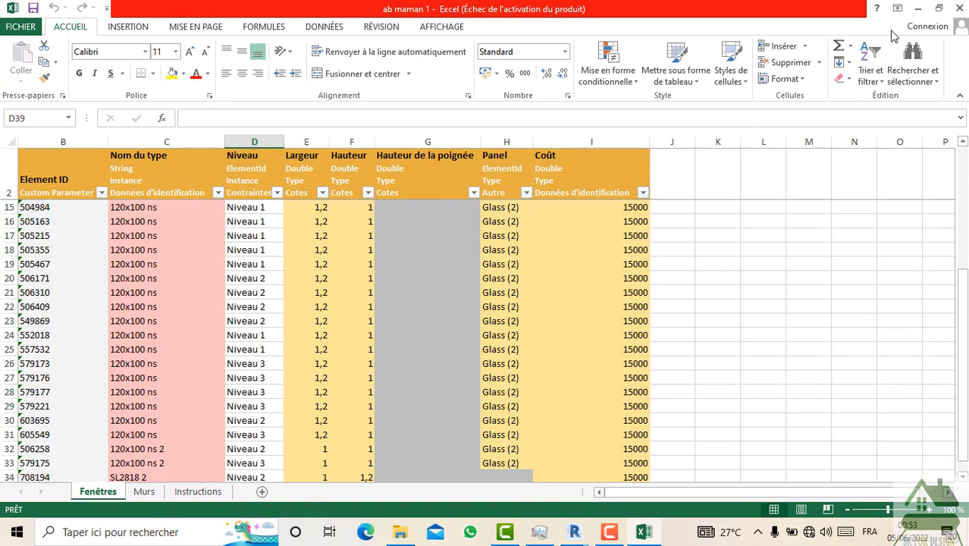
click(960, 8)
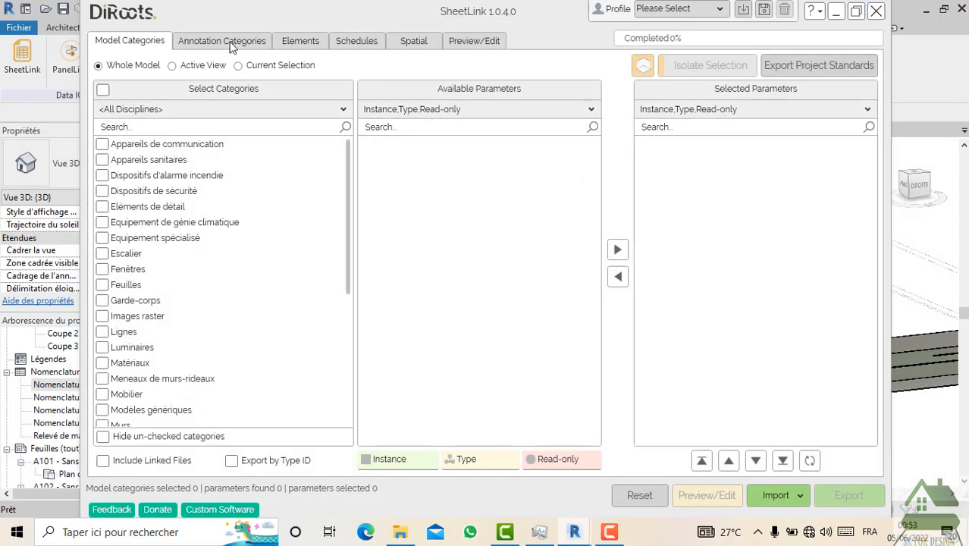
click(876, 10)
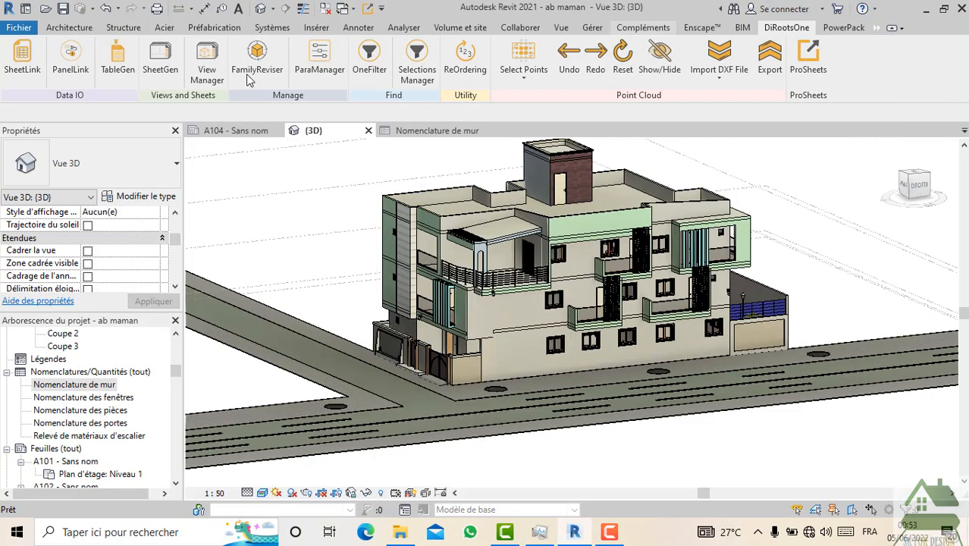
- Open ProSheets and select sheet A101 and the elevation view Elévation Nord for export
click(368, 11)
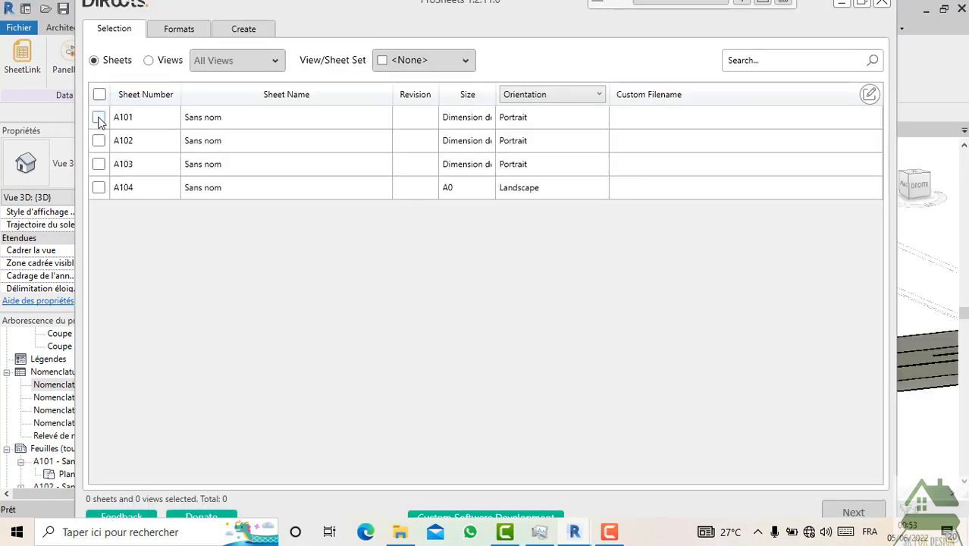
click(99, 118)
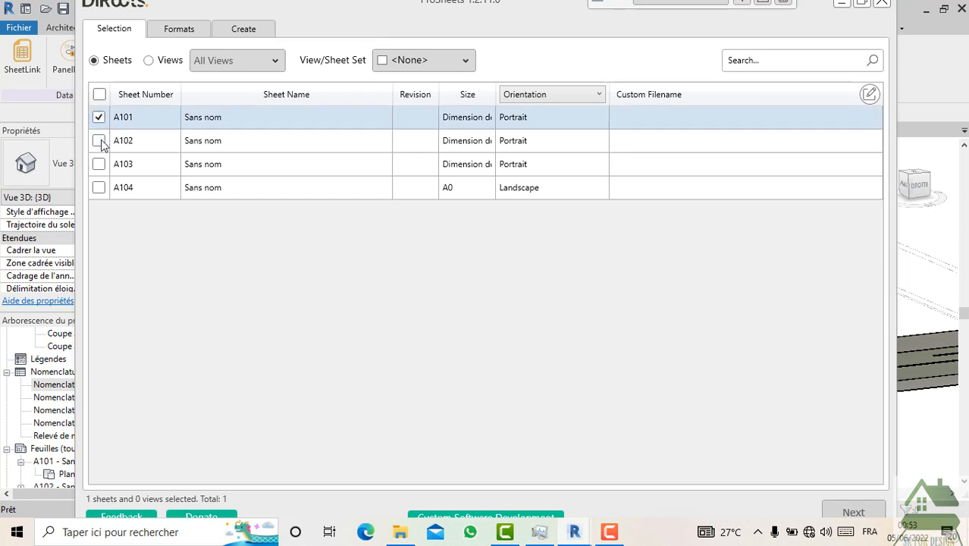
click(239, 60)
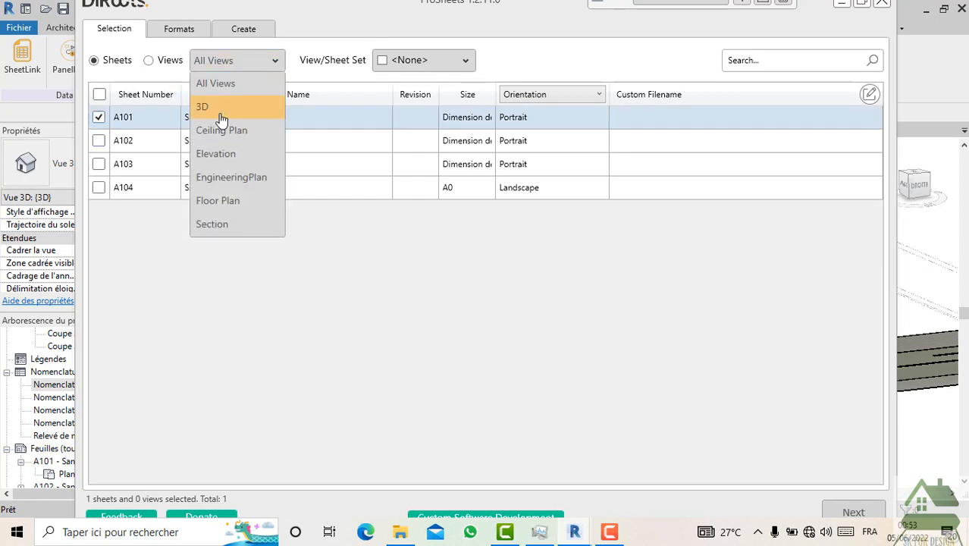
click(219, 155)
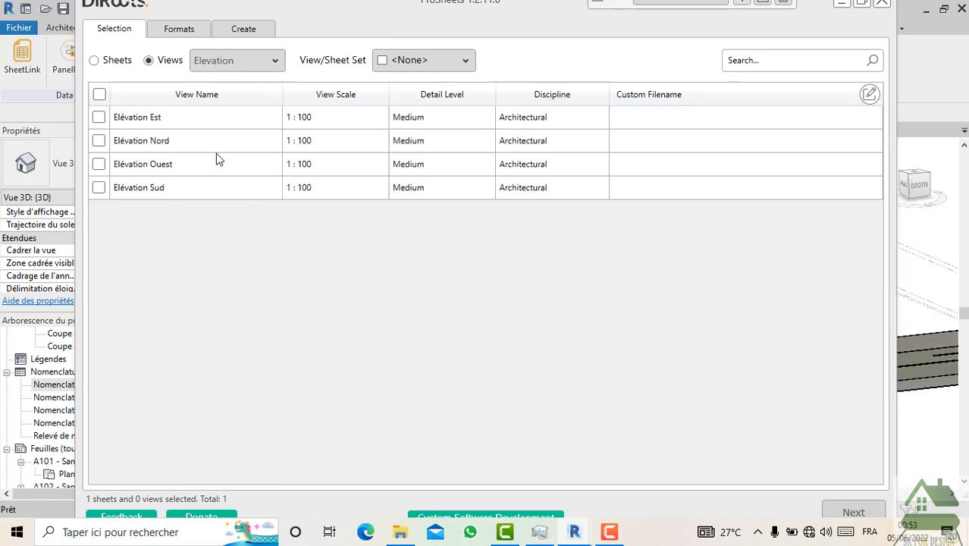
click(98, 141)
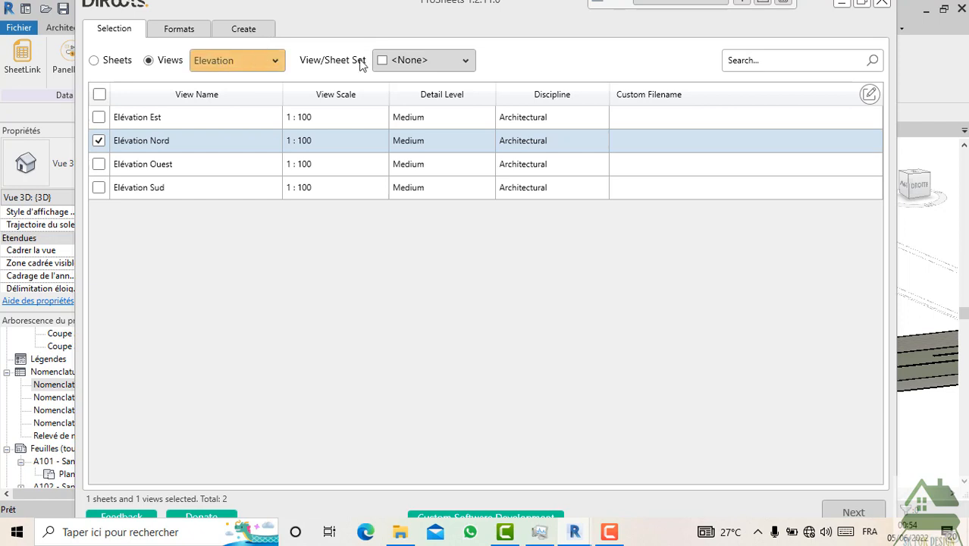
click(414, 59)
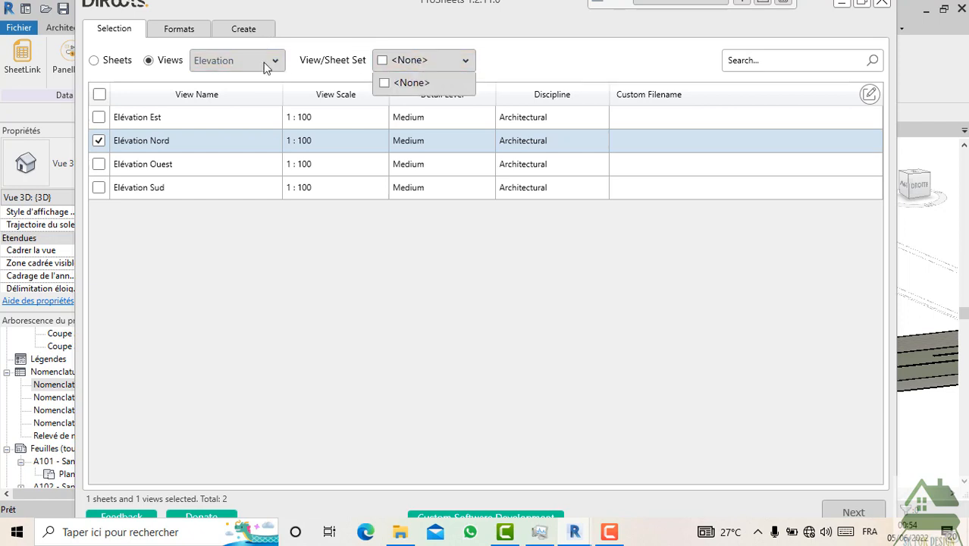
click(249, 32)
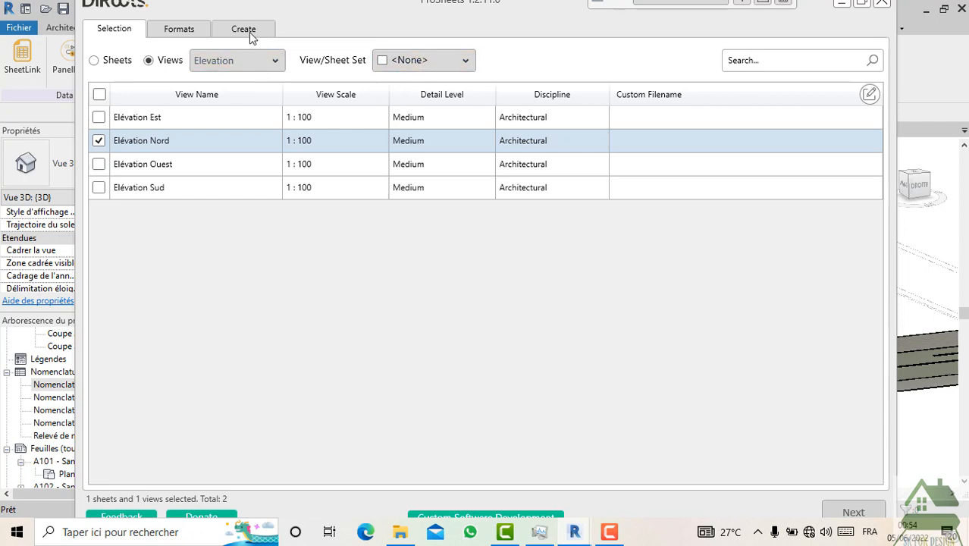
- Review the PDF and DWG format settings and keep PDF as the only export format
click(850, 512)
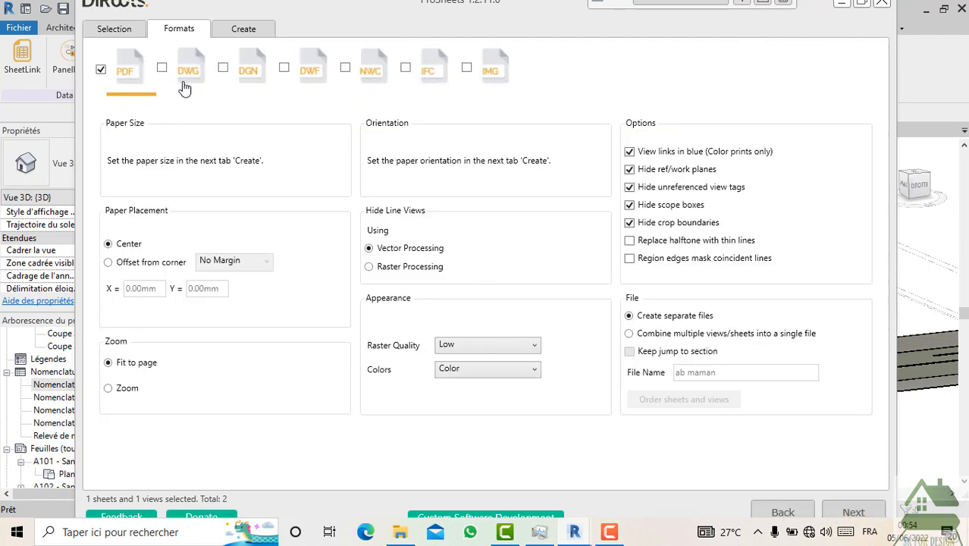
click(163, 69)
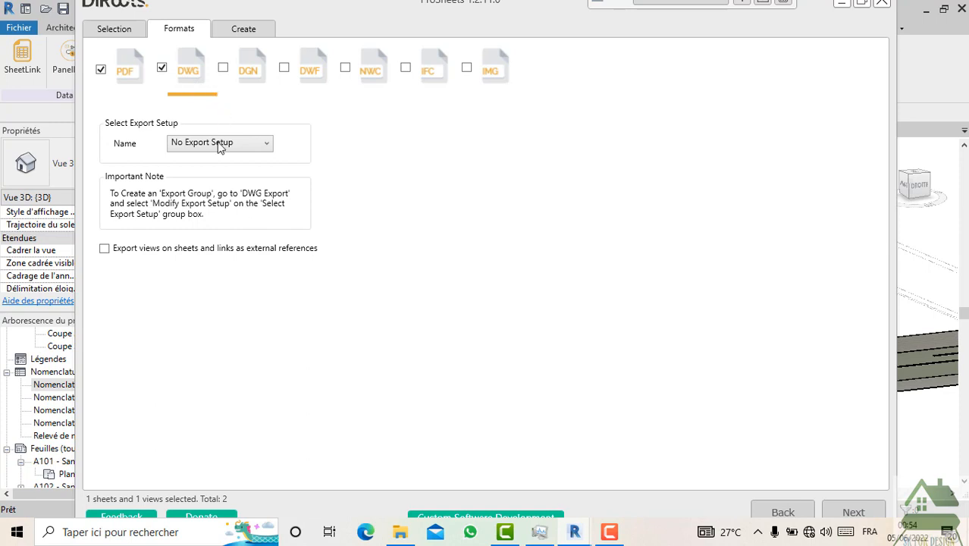
click(102, 69)
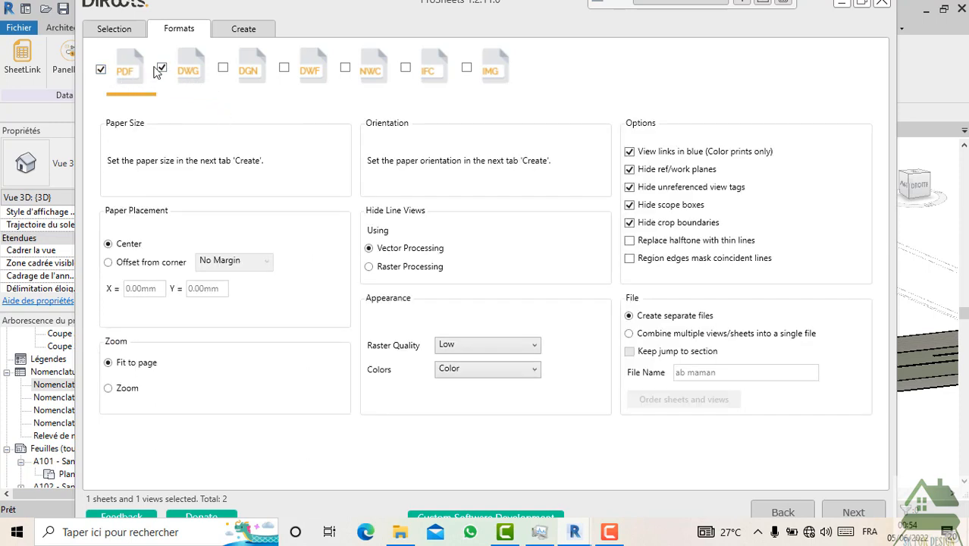
click(101, 69)
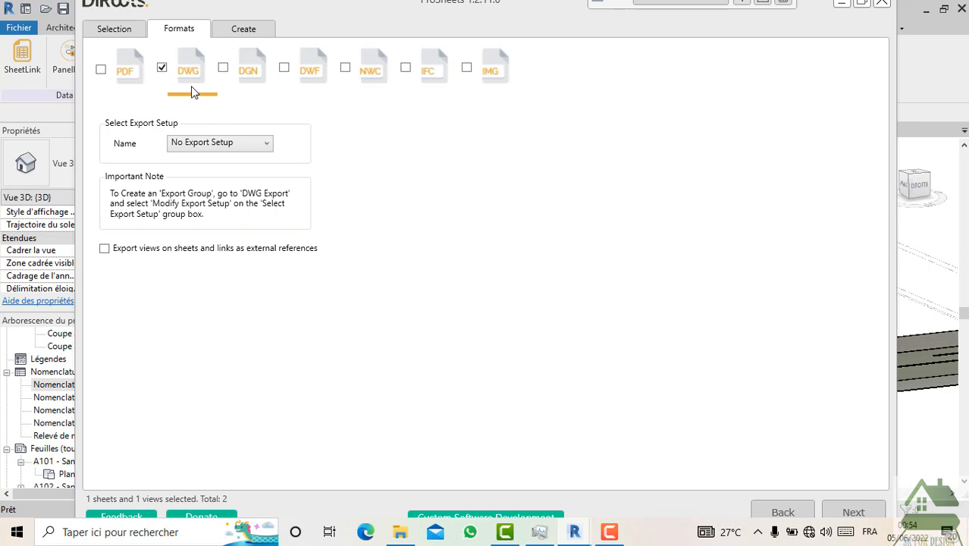
click(101, 69)
click(162, 68)
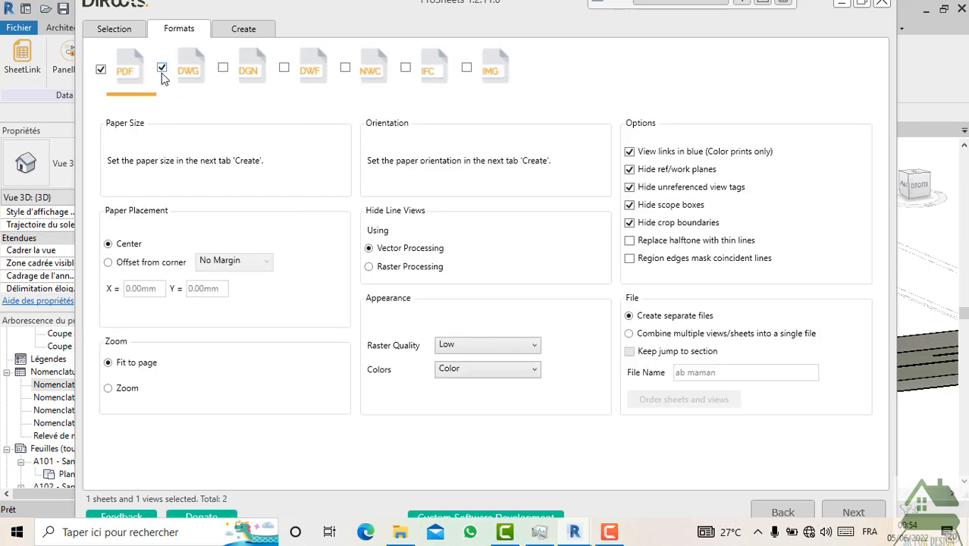
- Try to create the PDF files for sheet A101 and Elévation Nord, review the PDF options, and exit ProSheets
click(852, 513)
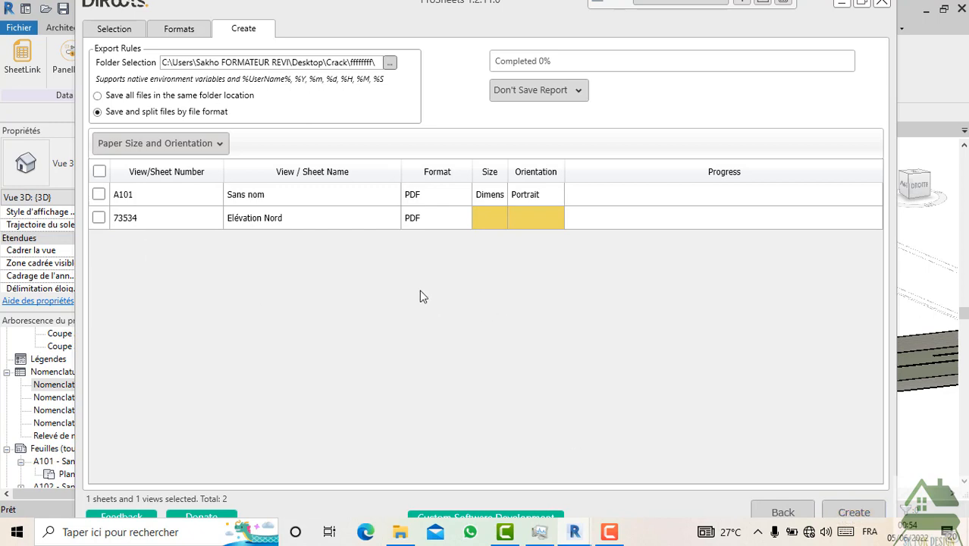
click(99, 218)
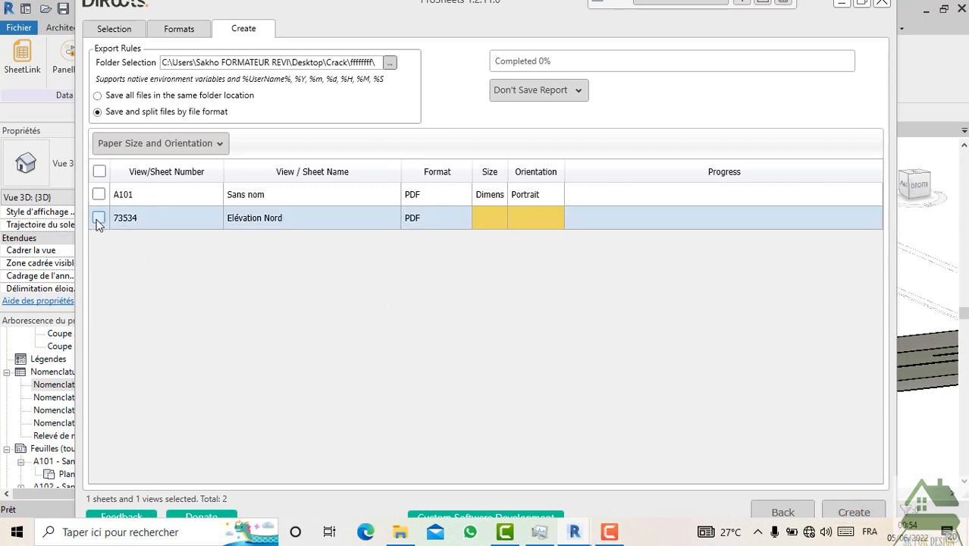
click(834, 514)
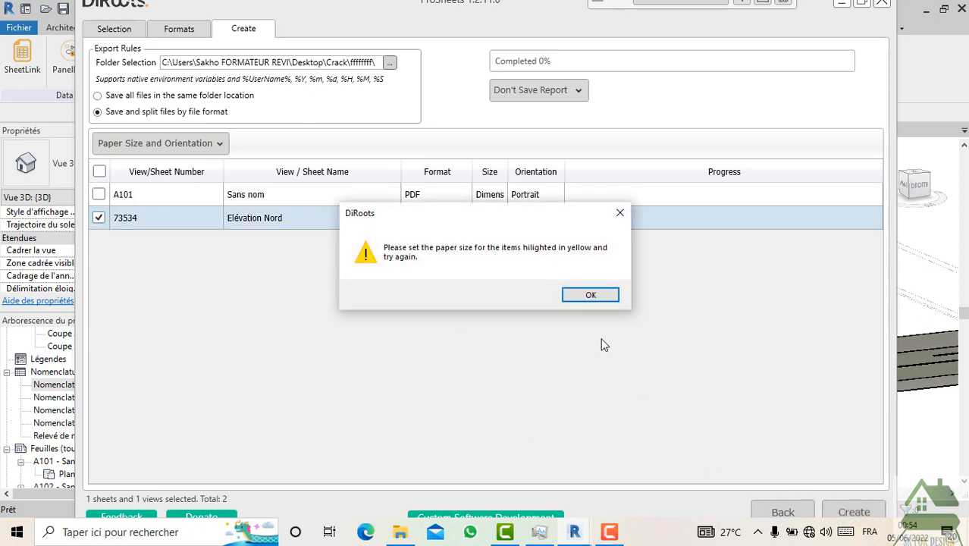
click(591, 296)
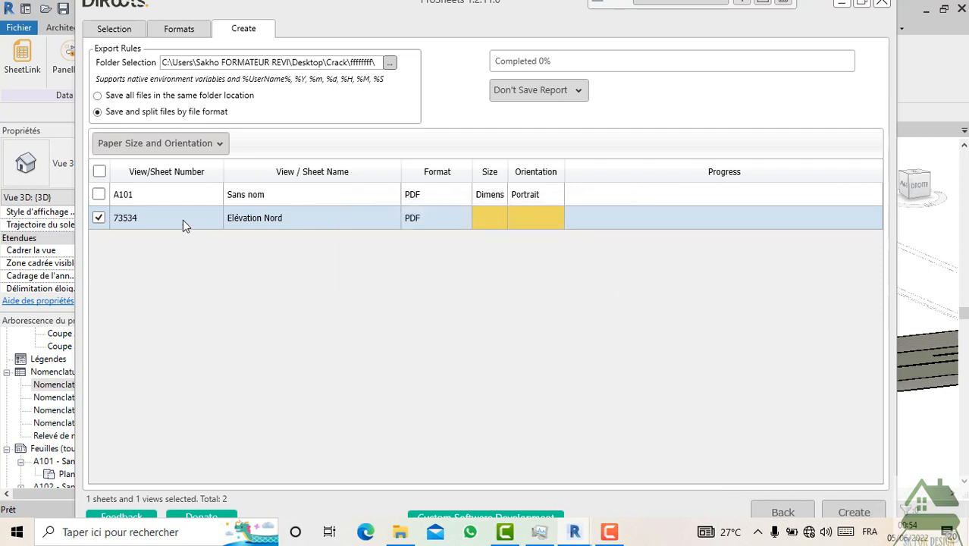
click(99, 195)
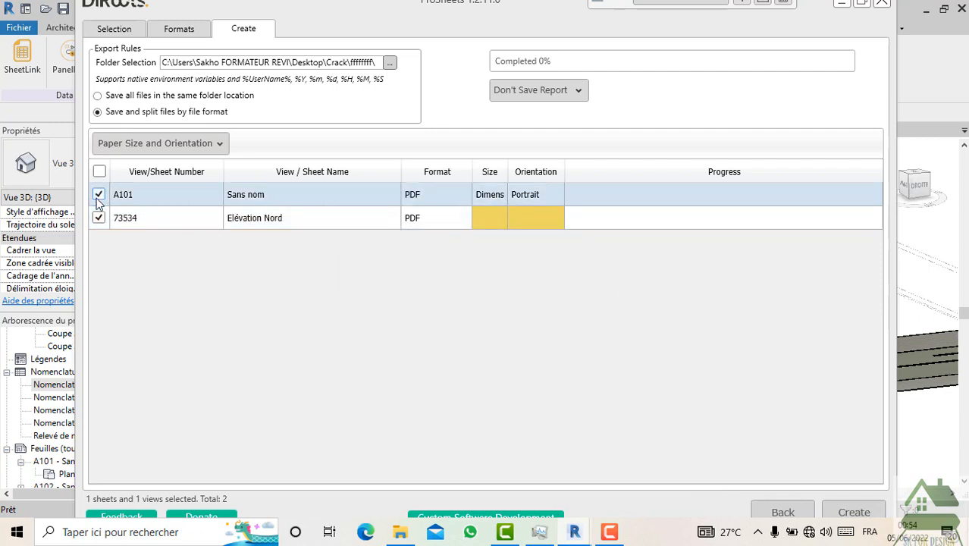
click(834, 513)
click(582, 296)
click(182, 30)
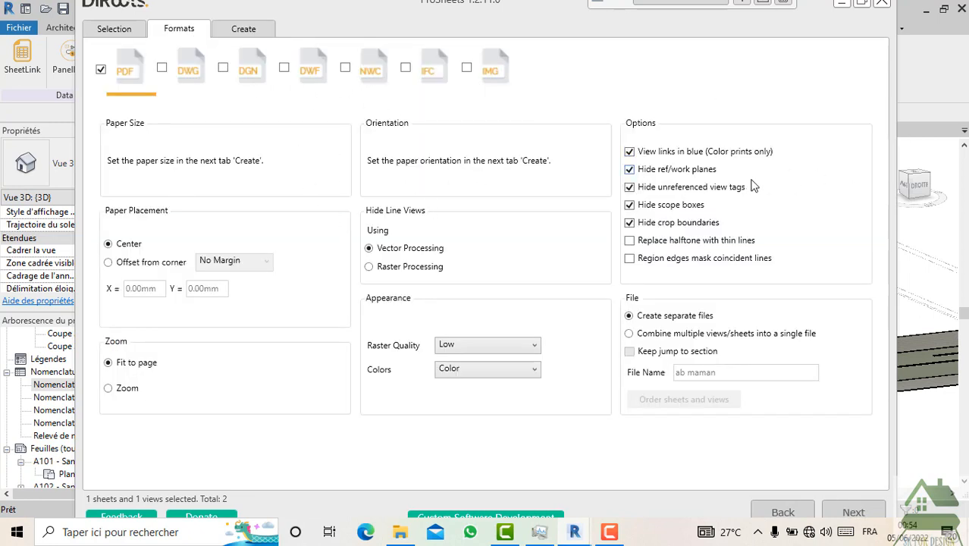
click(880, 4)
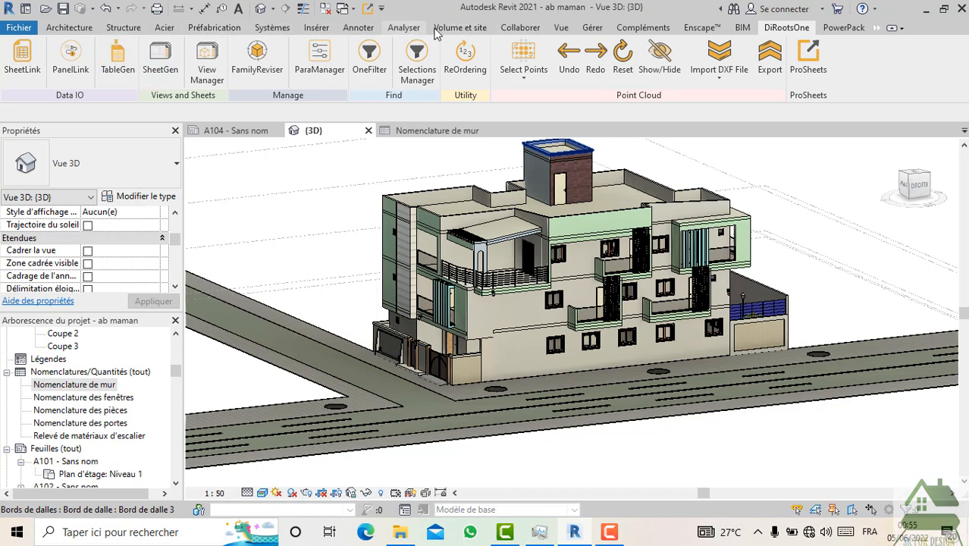
- Launch the Tally add-in
click(637, 30)
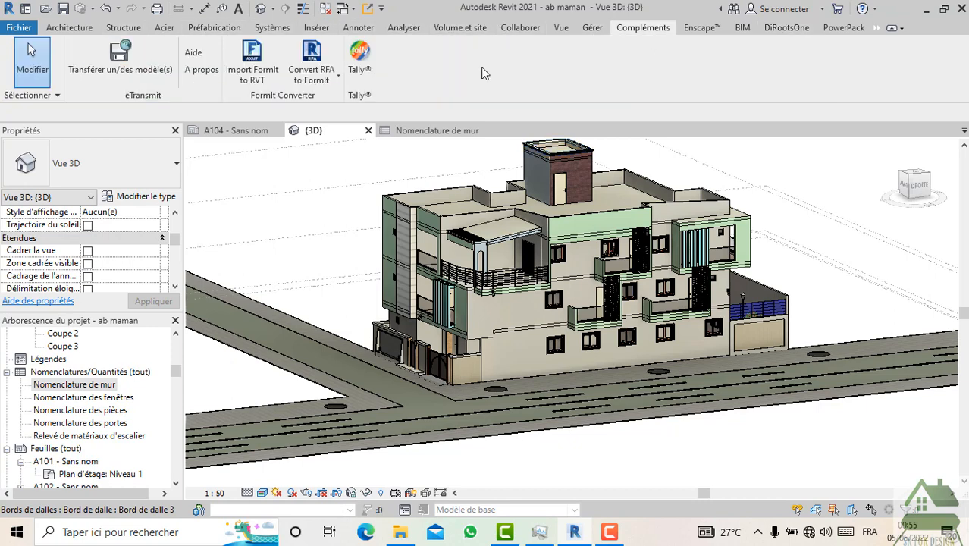
click(358, 65)
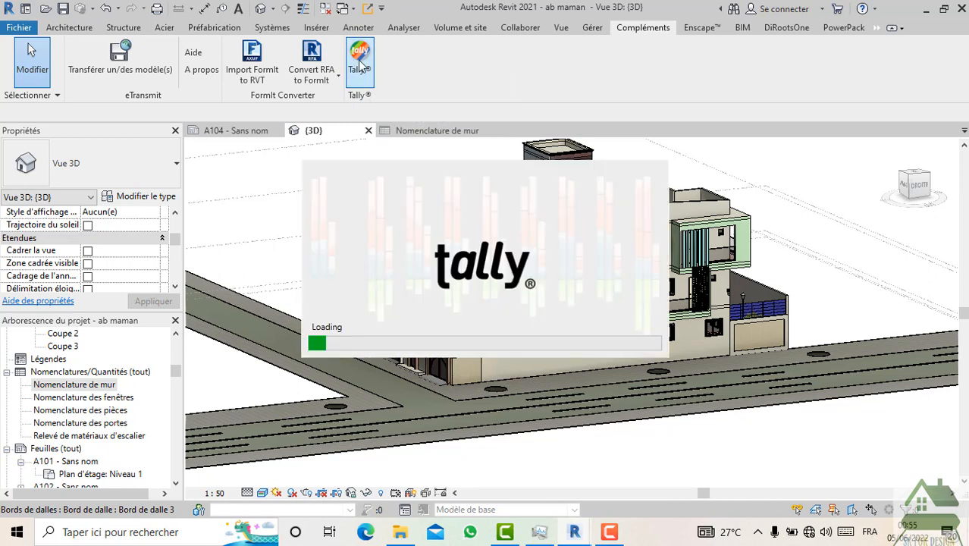
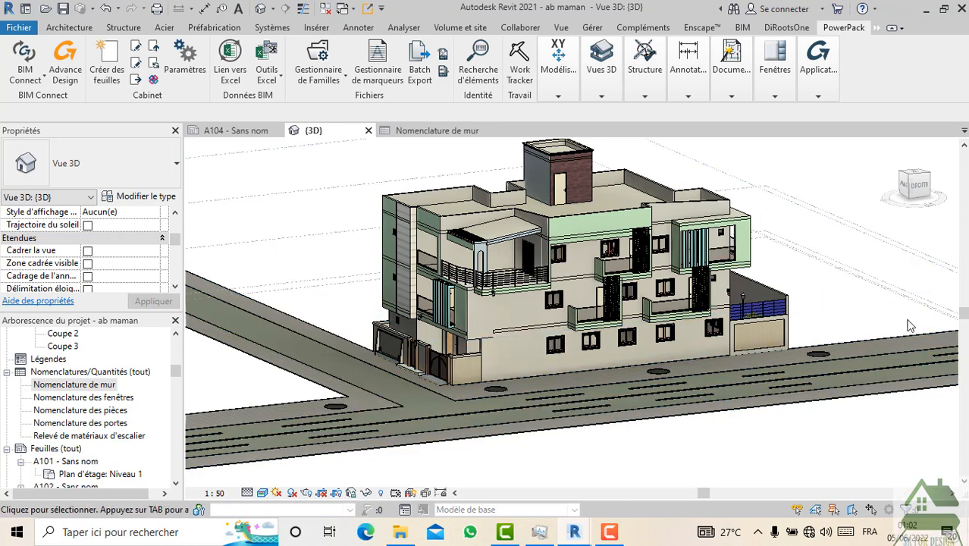
- Add a PowerPack Excel link built from the wall, window, room and door schedules, keeping the name ab maman
click(235, 65)
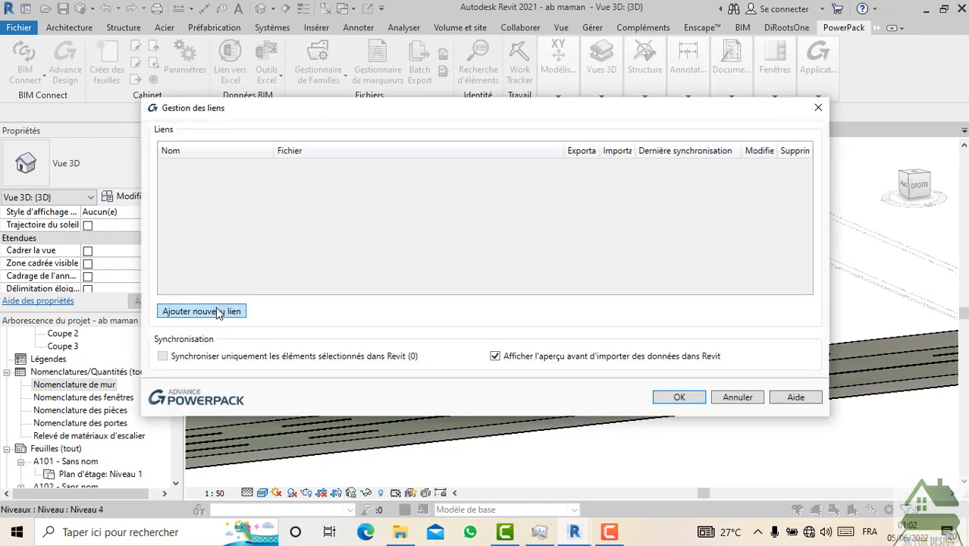
click(218, 312)
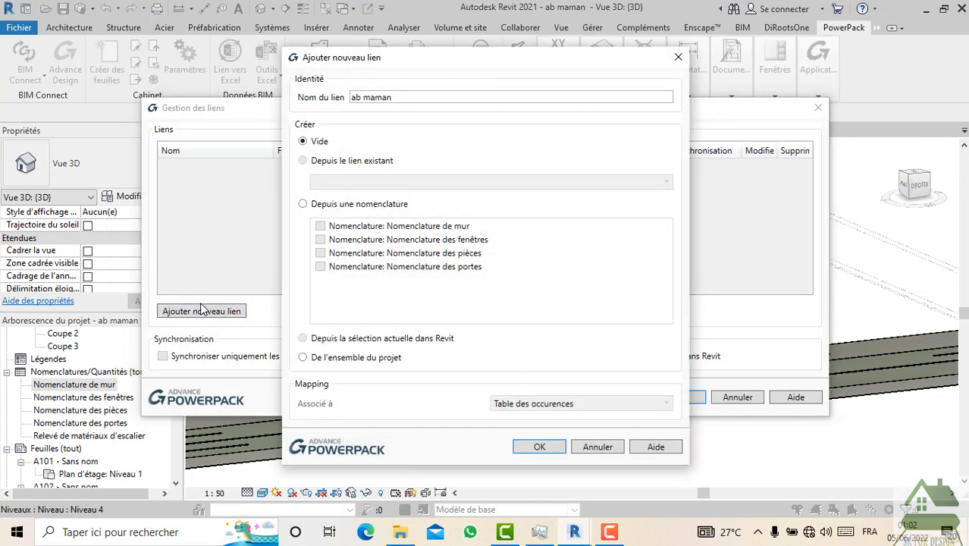
click(303, 204)
click(320, 226)
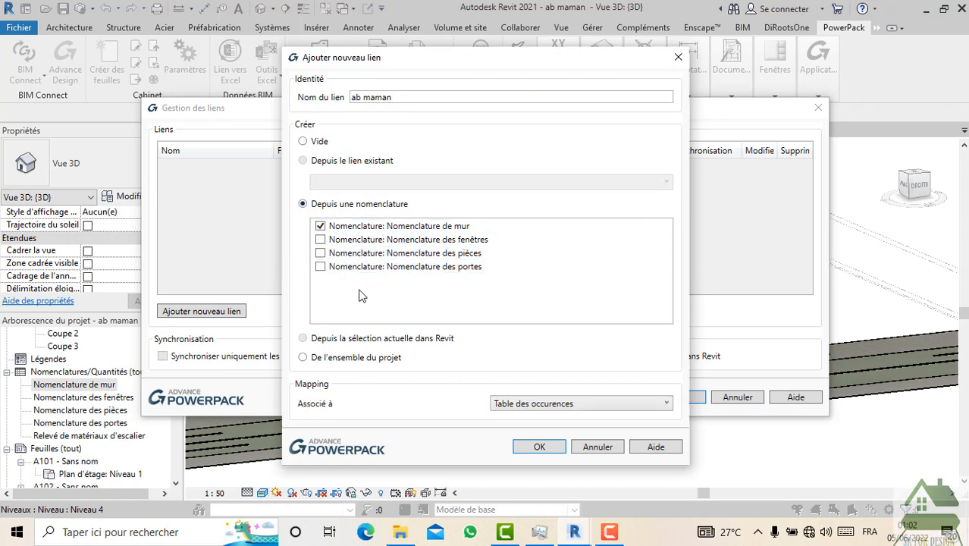
click(319, 240)
click(319, 253)
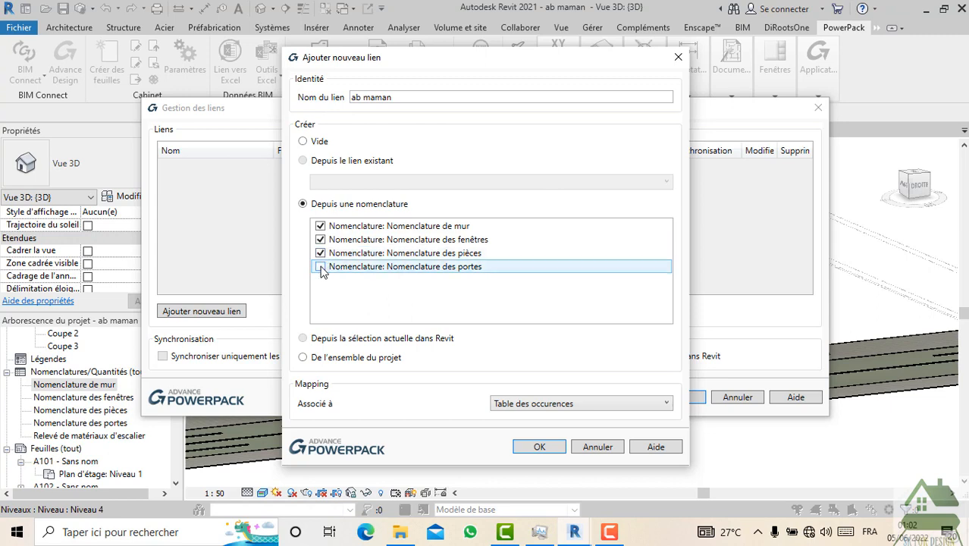
click(320, 267)
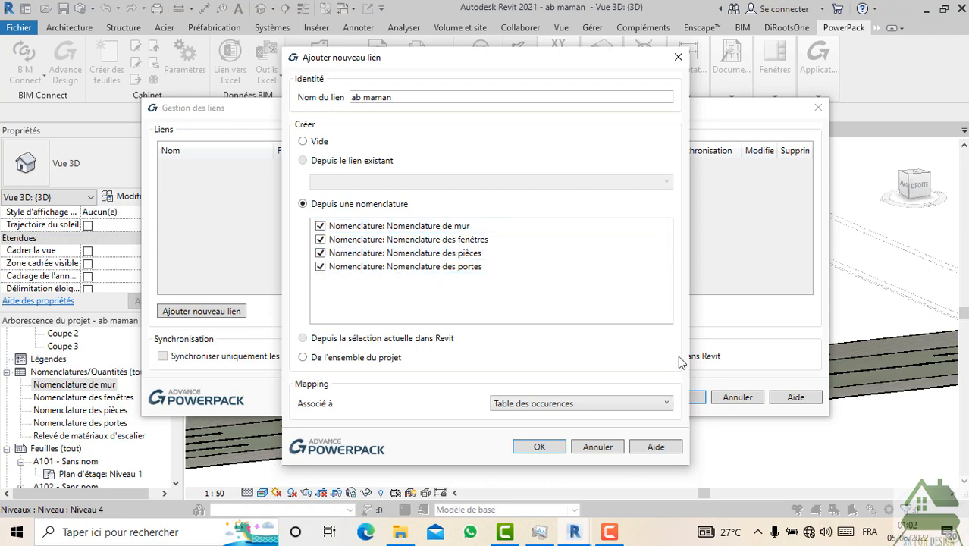
click(539, 447)
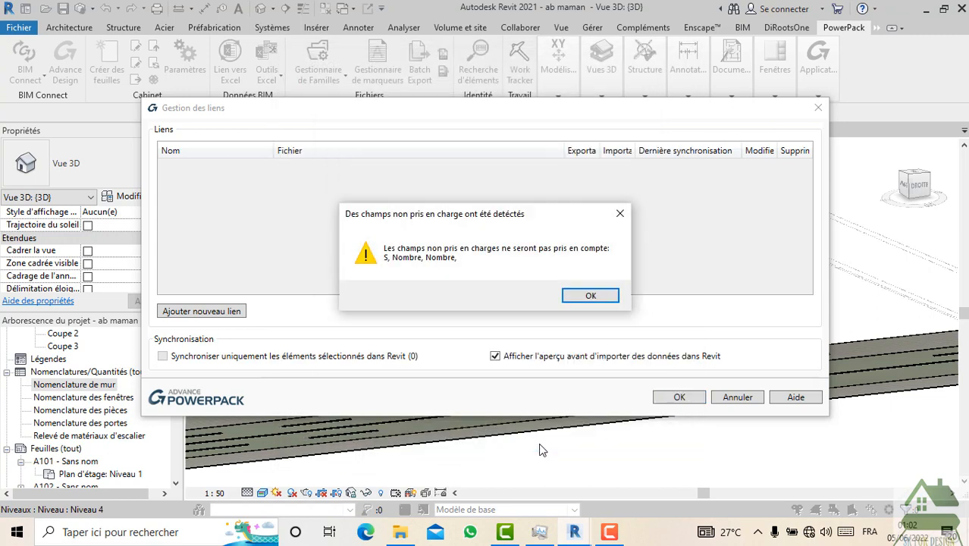
click(589, 296)
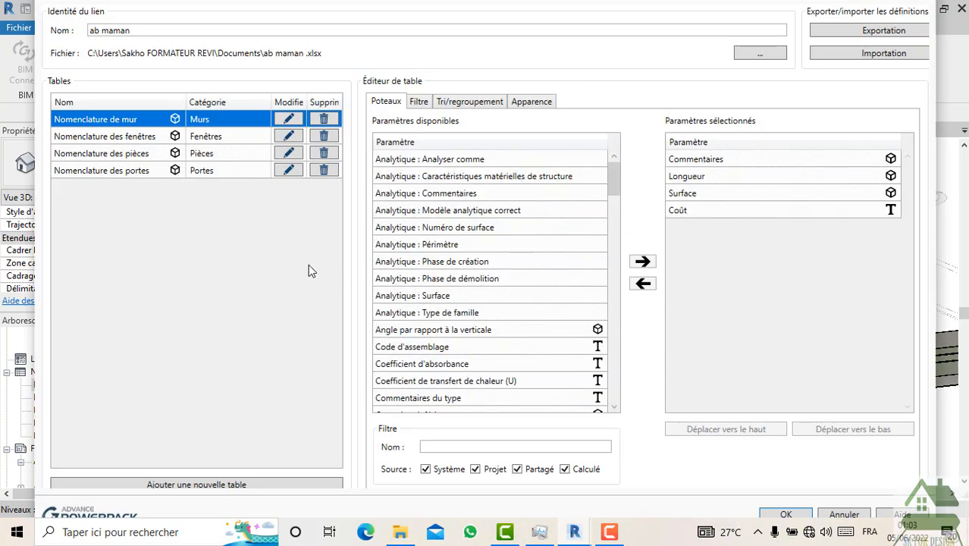
click(785, 515)
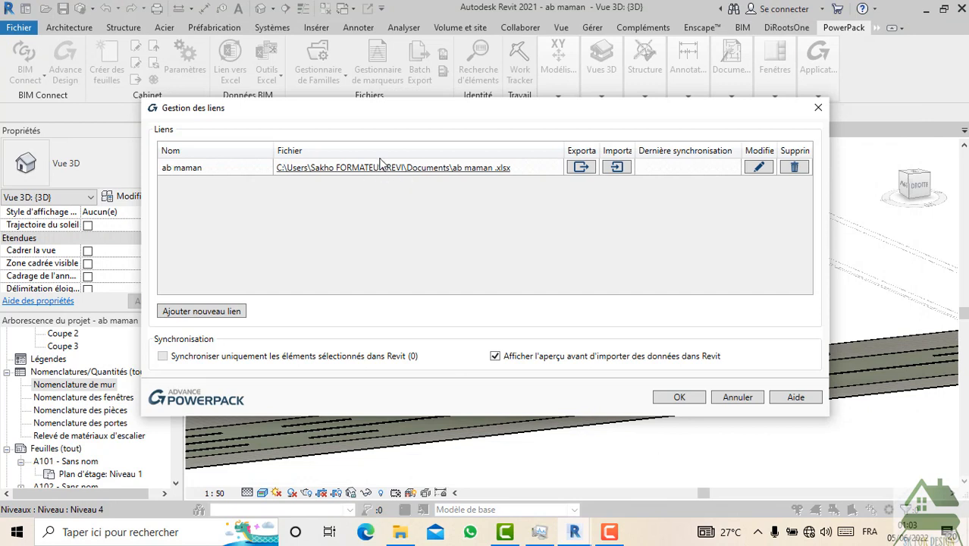
- Export the ab maman link's data to Excel and open the linked workbook, dismissing the Office activation wizard
click(580, 168)
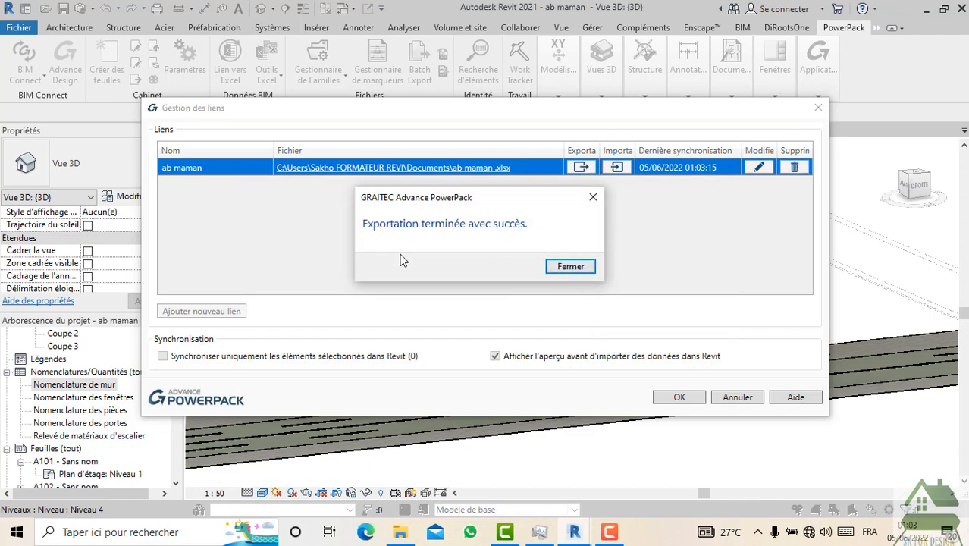
click(577, 265)
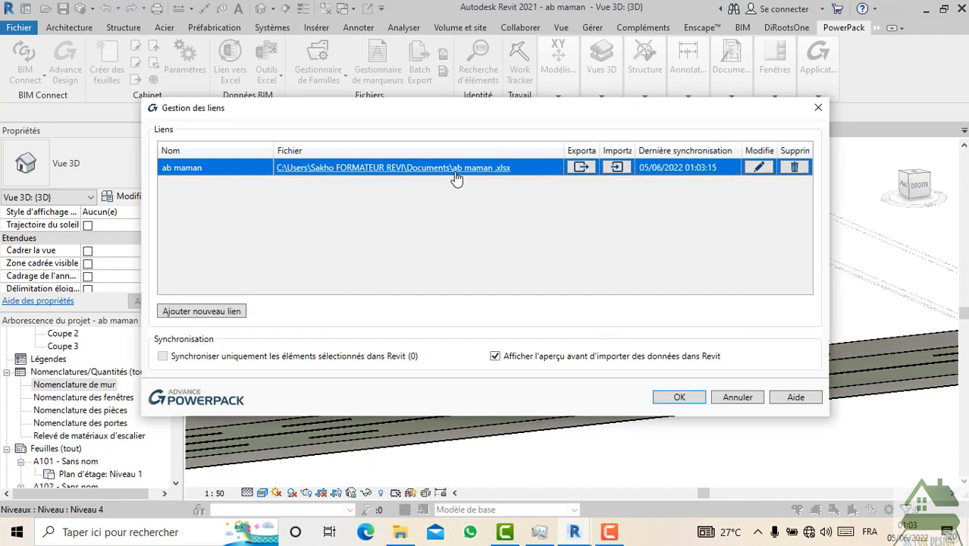
click(455, 173)
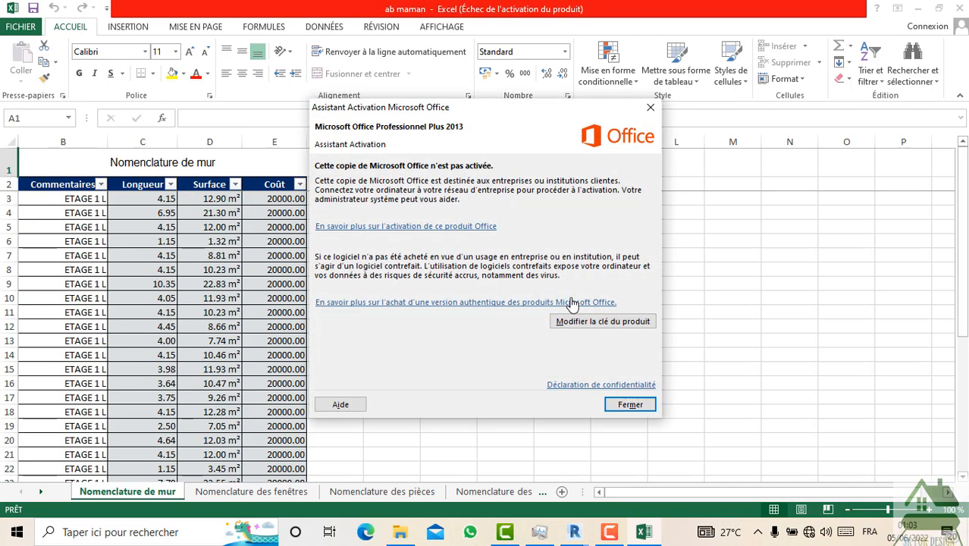
click(650, 107)
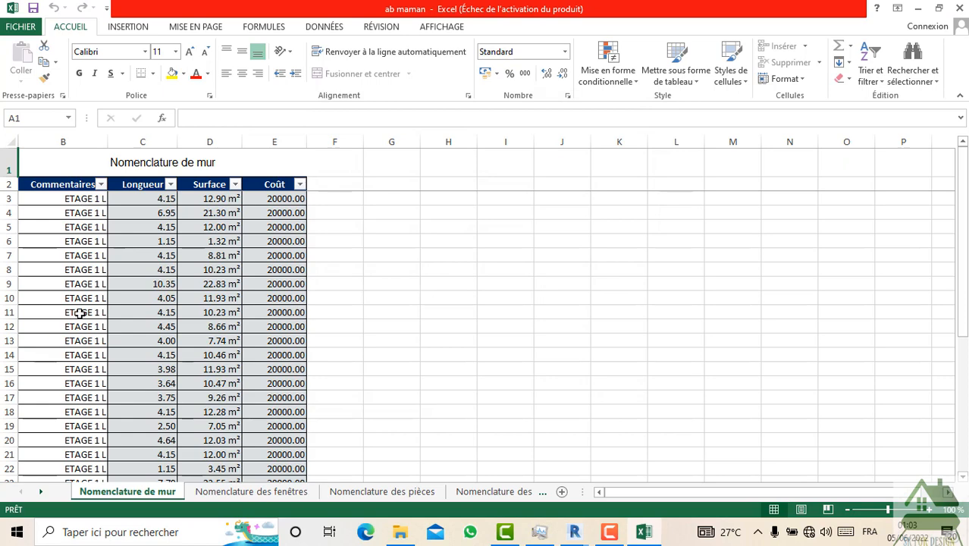
- Examine the comments, length, surface and cost columns on the Nomenclature de mur sheet
scroll(88, 272, down, 4)
scroll(89, 288, up, 4)
scroll(273, 255, down, 8)
scroll(271, 282, up, 2)
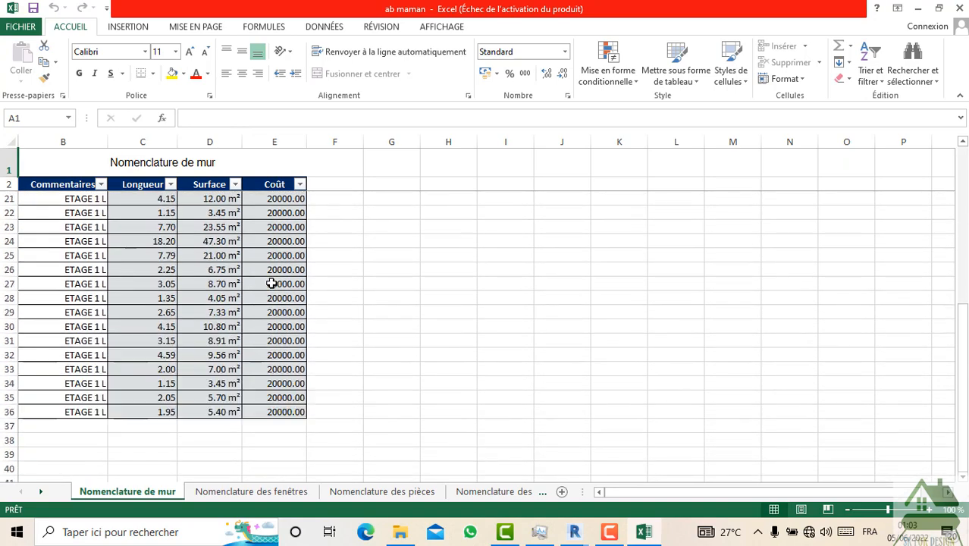
- Left-align the Famille et type column on the Nomenclature des fenêtres sheet
scroll(271, 283, up, 1)
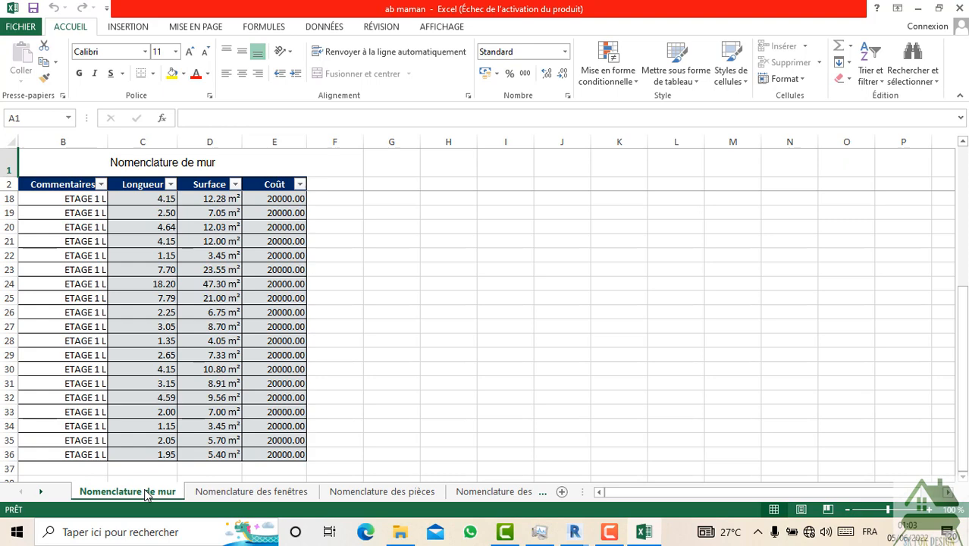
click(235, 492)
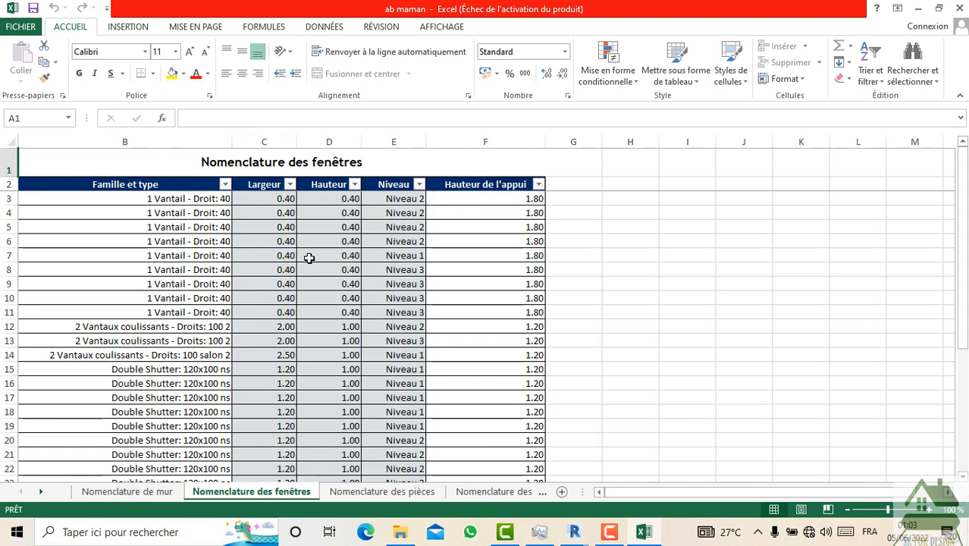
scroll(309, 258, down, 1)
scroll(309, 257, up, 1)
click(125, 142)
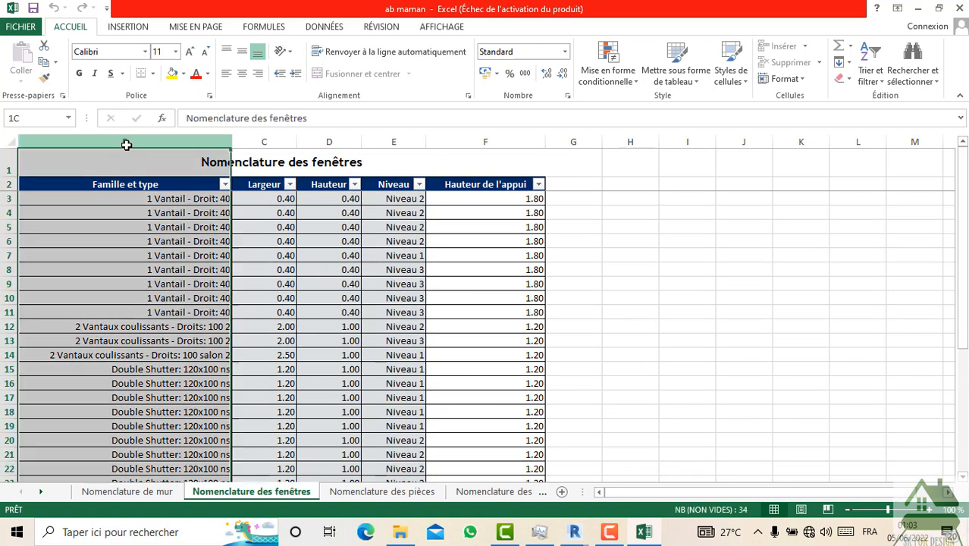
click(226, 73)
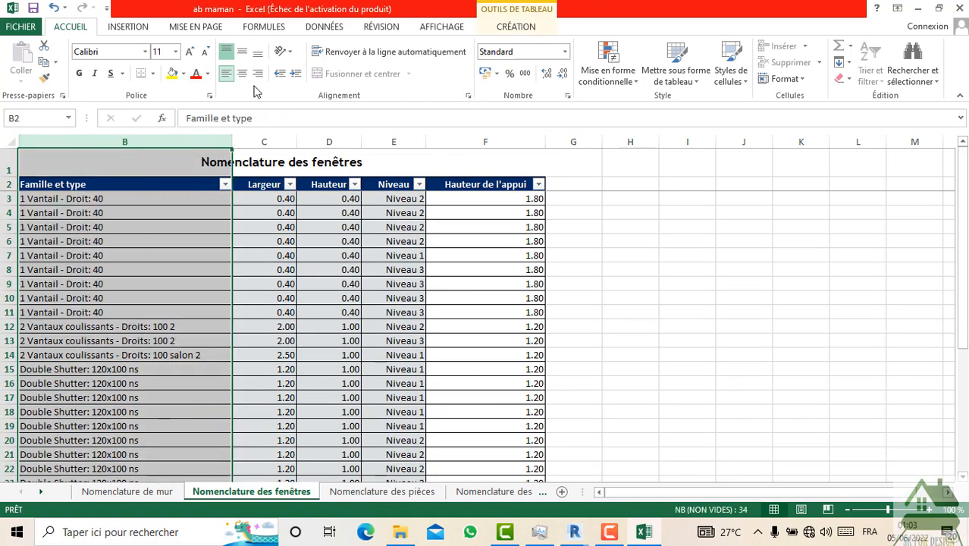
click(637, 255)
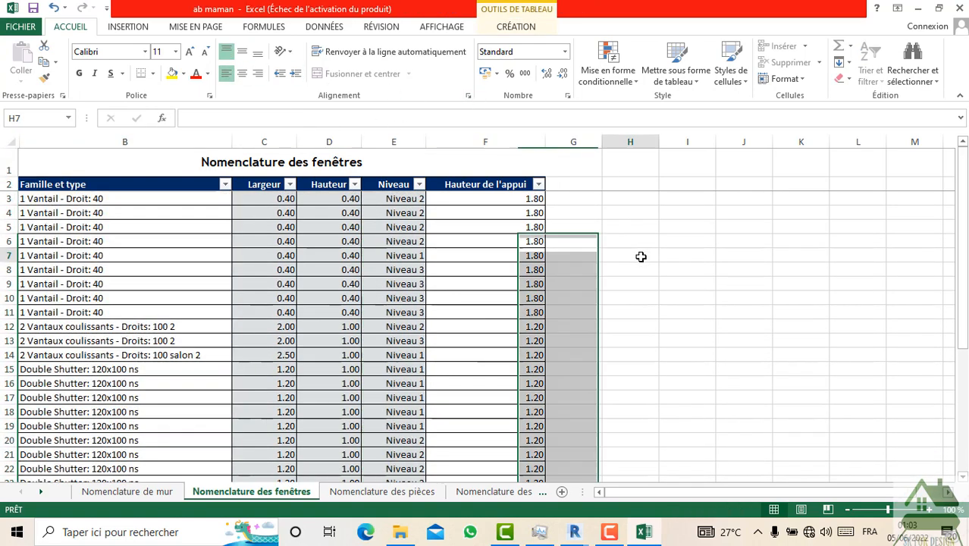
- Left-align the Largeur and Hauteur columns of the window schedule
click(265, 142)
click(226, 73)
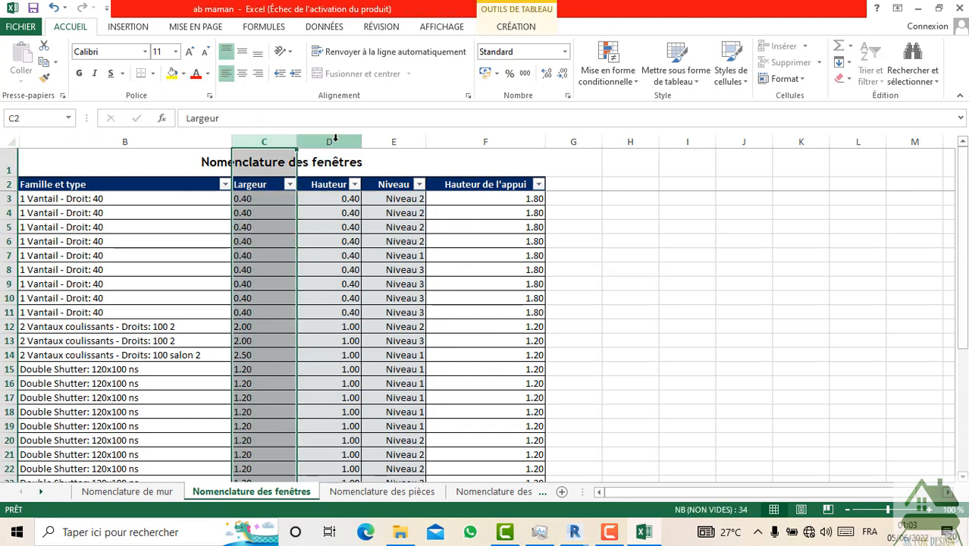
click(335, 139)
click(226, 72)
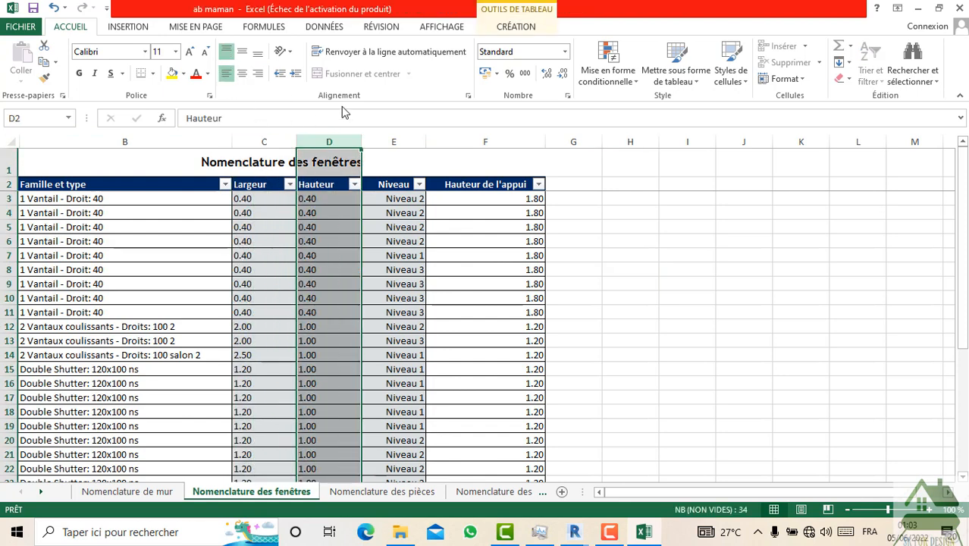
- Left-align the Niveau and Hauteur de l'appui columns of the window schedule
click(394, 136)
click(225, 73)
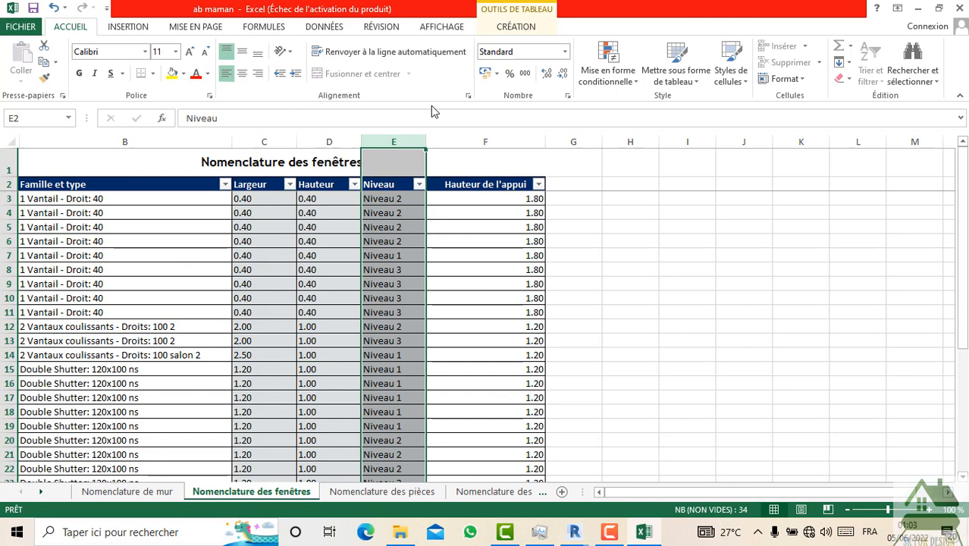
click(481, 135)
click(226, 74)
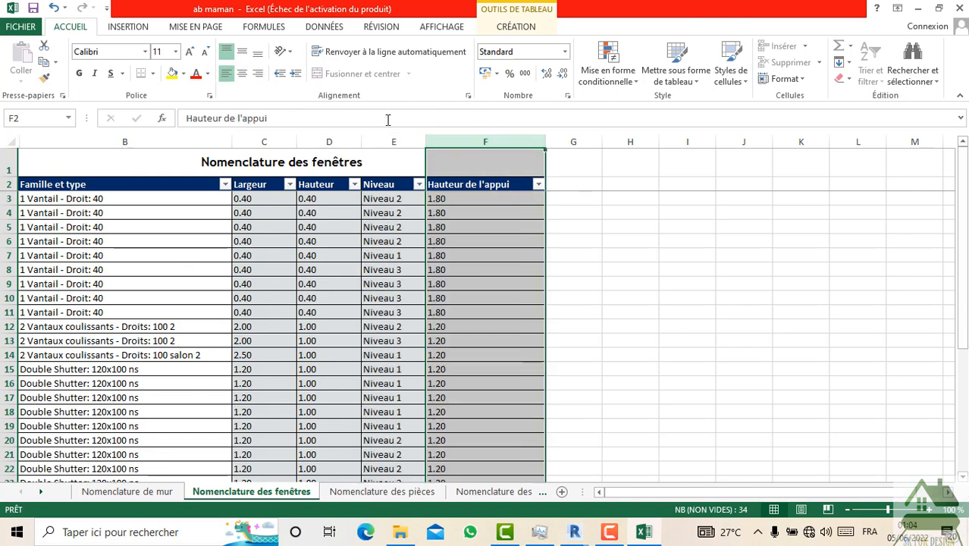
click(577, 287)
scroll(497, 243, down, 7)
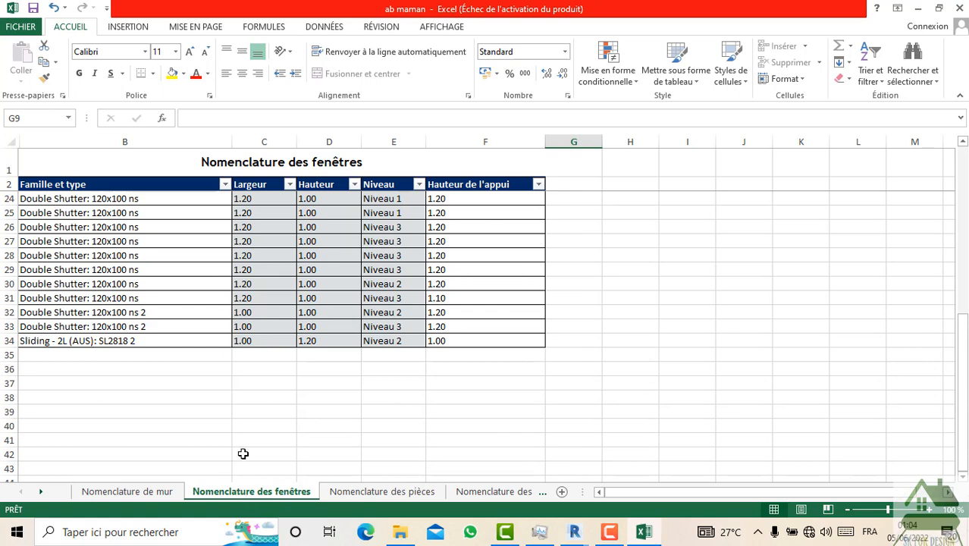
scroll(242, 453, up, 1)
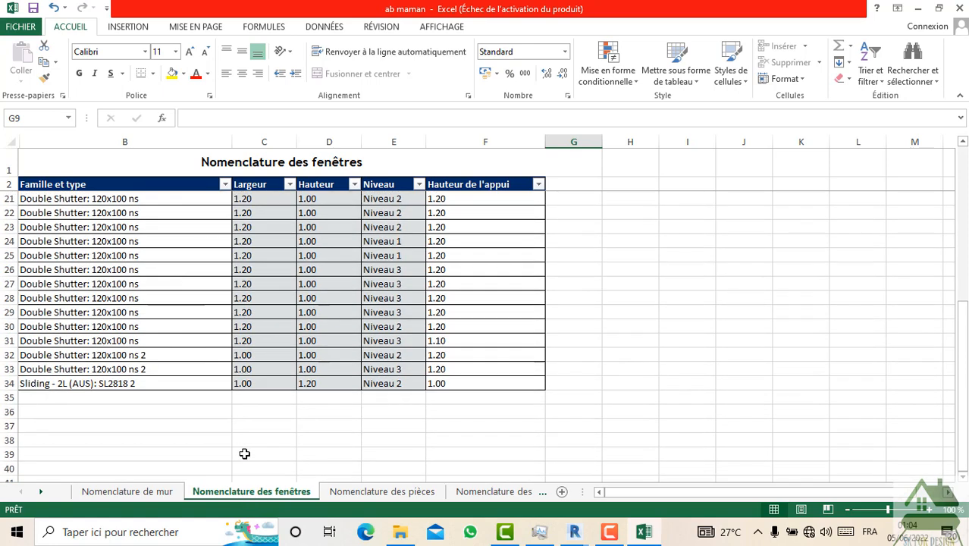
- Examine the number, name, perimeter, surface and level columns on the Nomenclature des pièces sheet
click(383, 491)
scroll(311, 291, down, 4)
scroll(312, 292, down, 1)
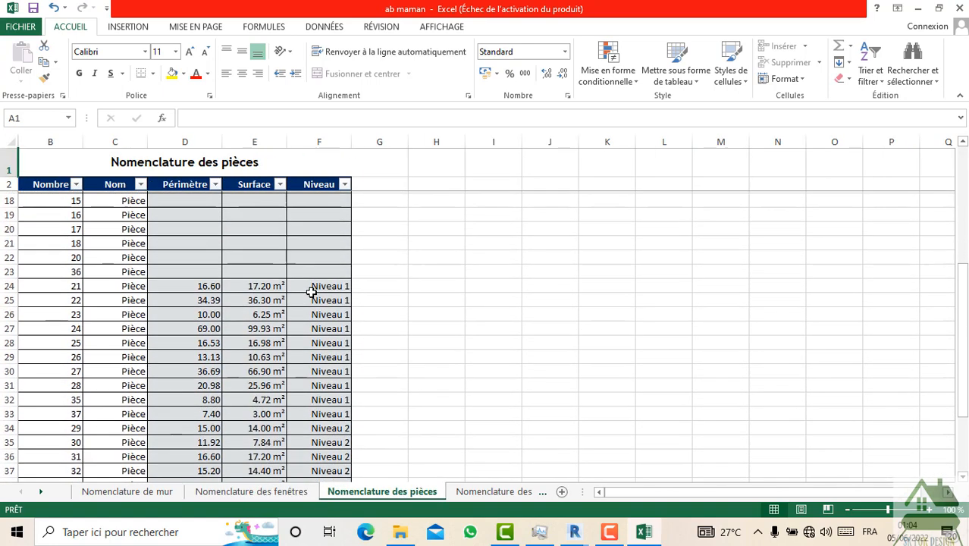
scroll(310, 343, down, 4)
scroll(296, 350, up, 3)
scroll(188, 319, up, 5)
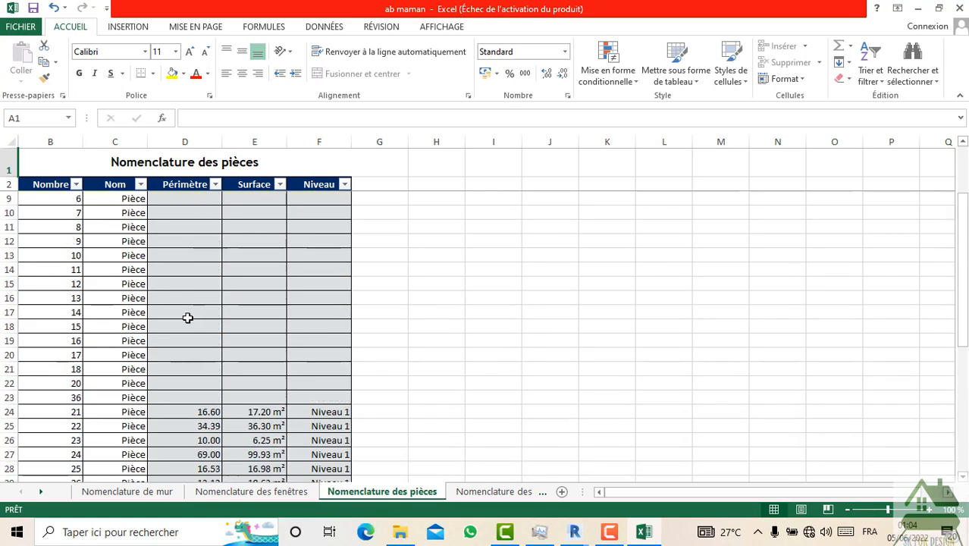
scroll(163, 301, up, 2)
scroll(190, 311, down, 6)
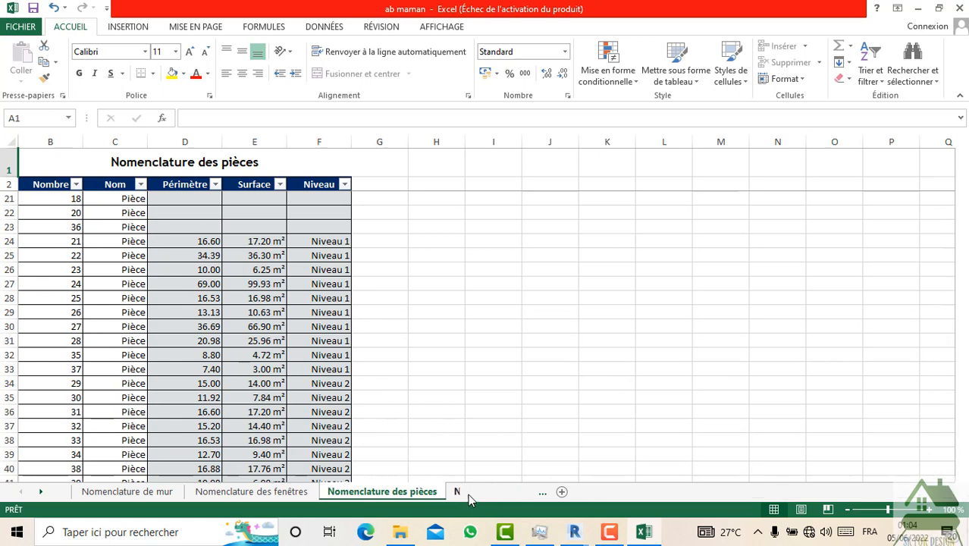
- Left-align all cells of the Nomenclature des portes sheet
click(467, 492)
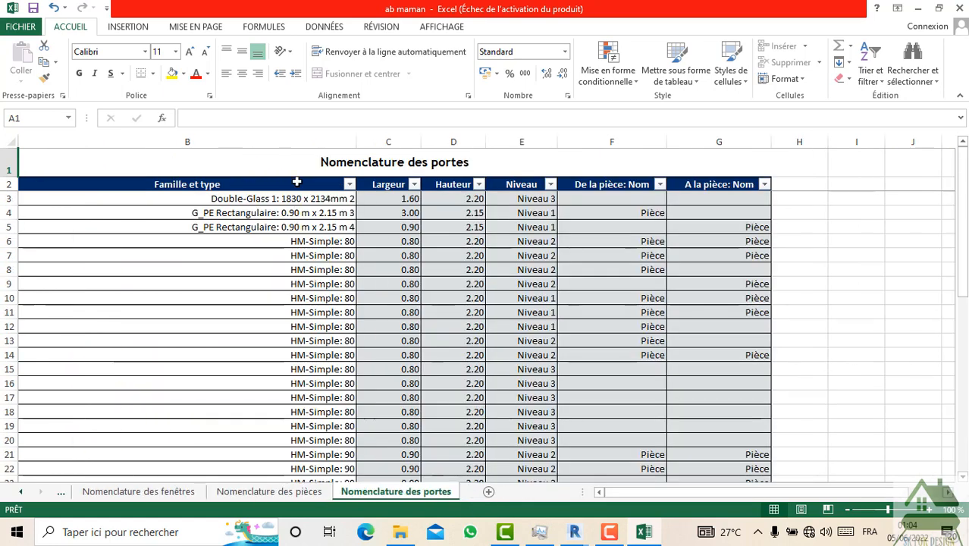
click(259, 141)
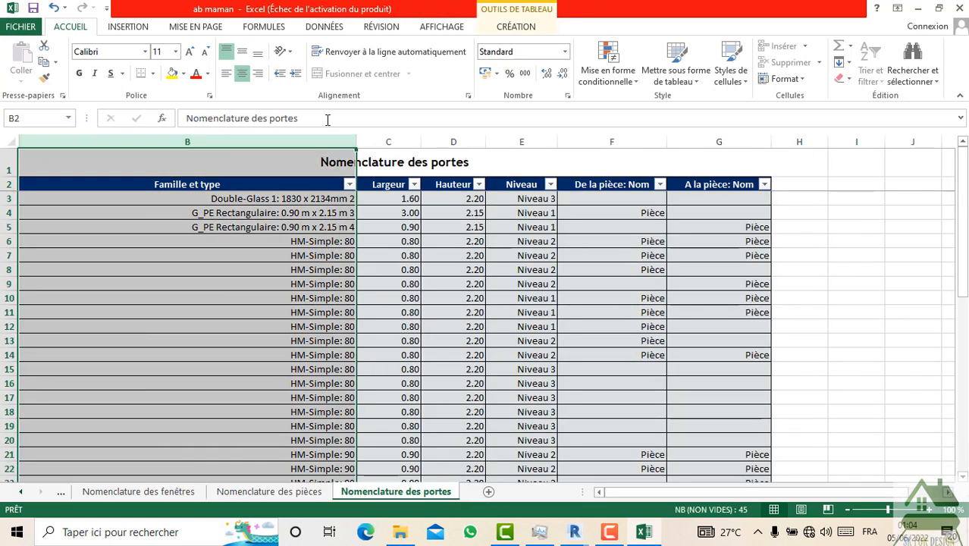
click(9, 141)
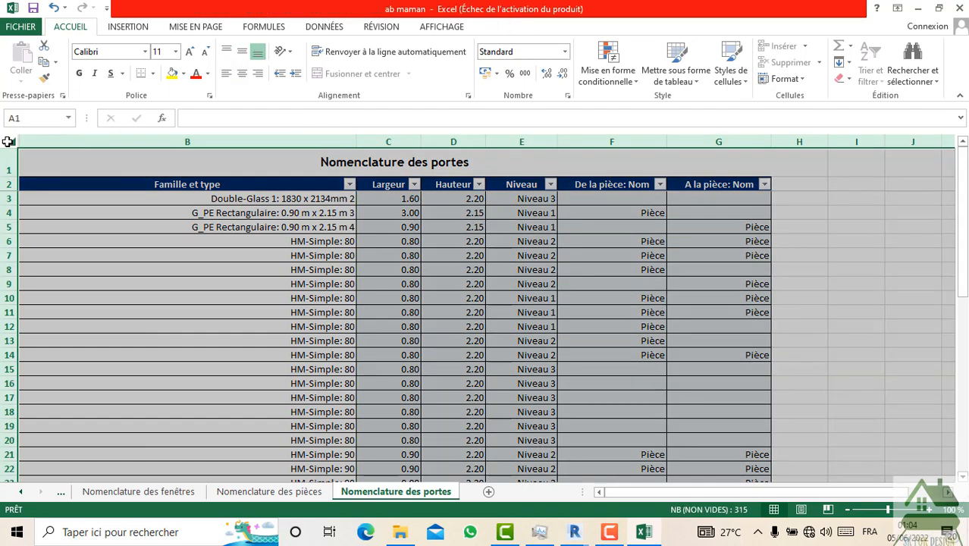
click(225, 73)
click(267, 249)
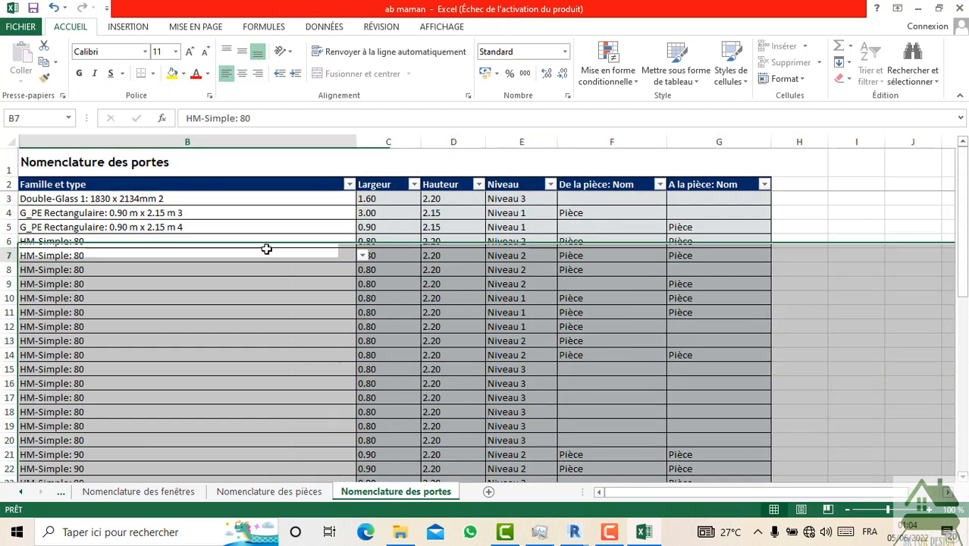
- Resize the Famille et type column of the door schedule to fit the long Placard coulissante names
drag(354, 145, 241, 145)
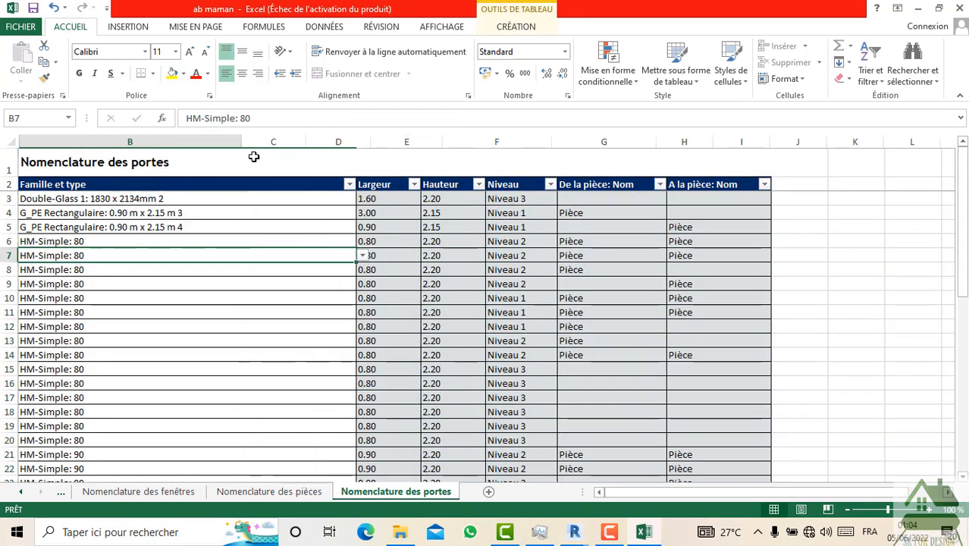
scroll(351, 262, down, 9)
scroll(343, 282, down, 4)
scroll(341, 283, up, 6)
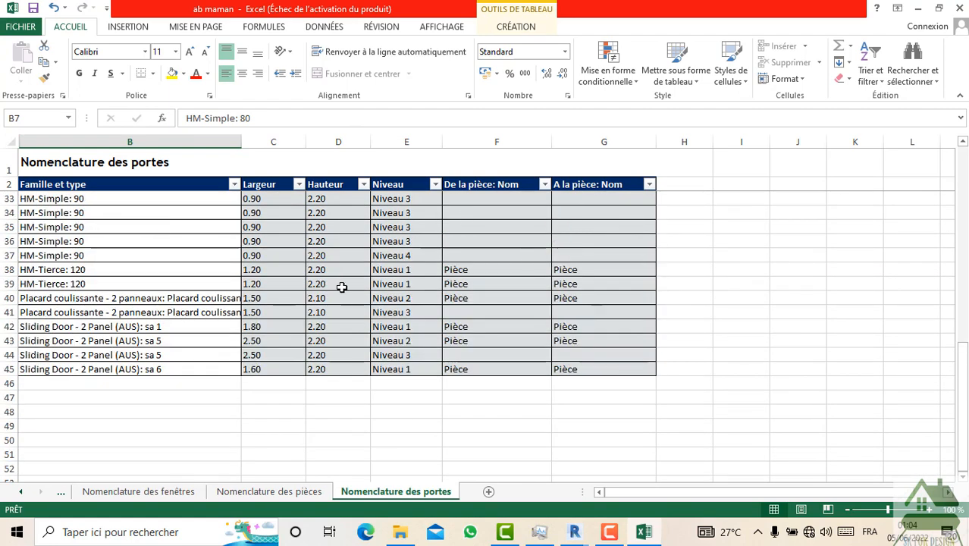
drag(243, 140, 341, 140)
scroll(326, 274, down, 3)
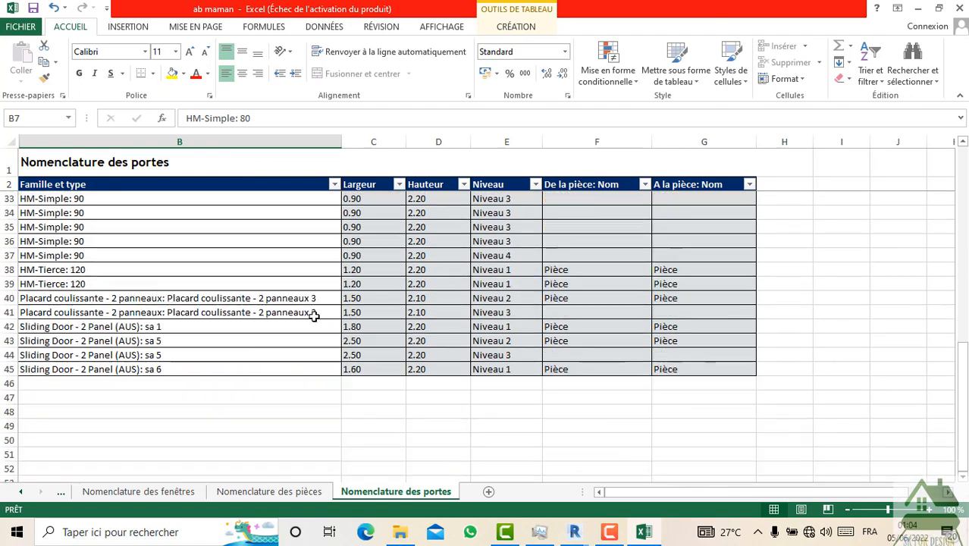
scroll(314, 313, up, 9)
scroll(561, 288, up, 1)
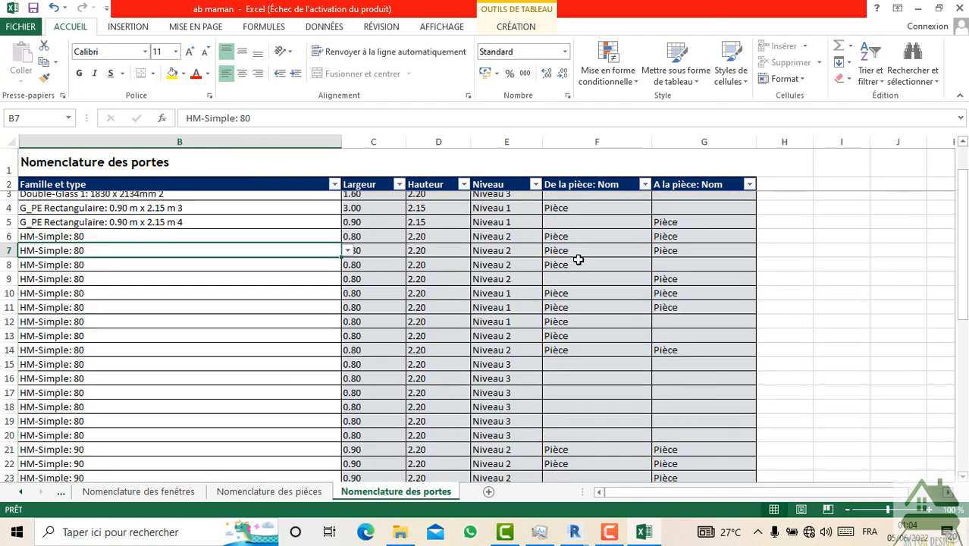
scroll(595, 307, down, 6)
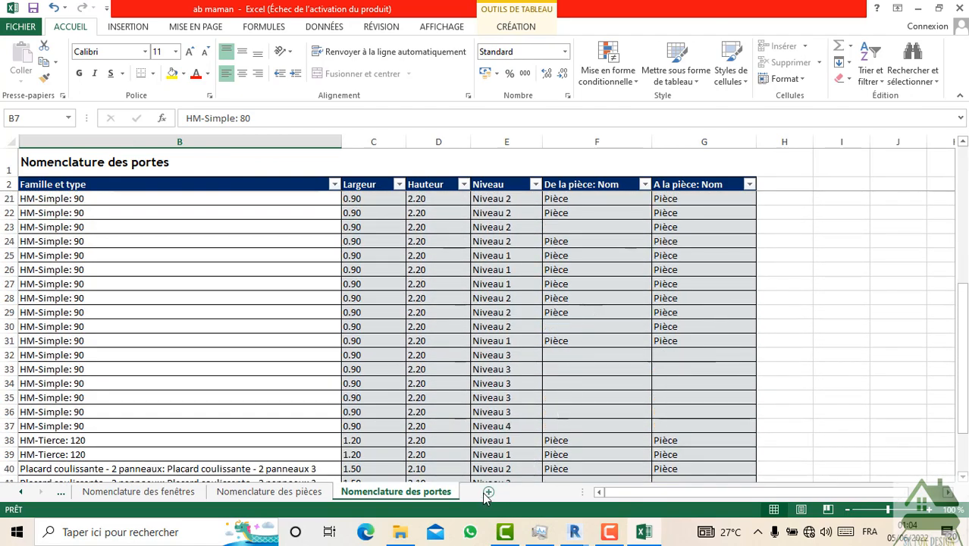
scroll(348, 396, down, 4)
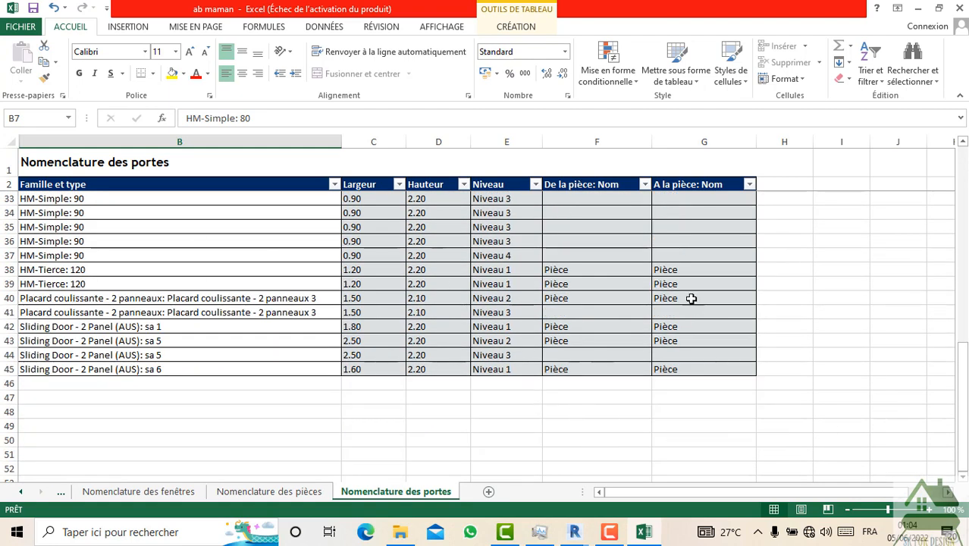
scroll(692, 299, up, 3)
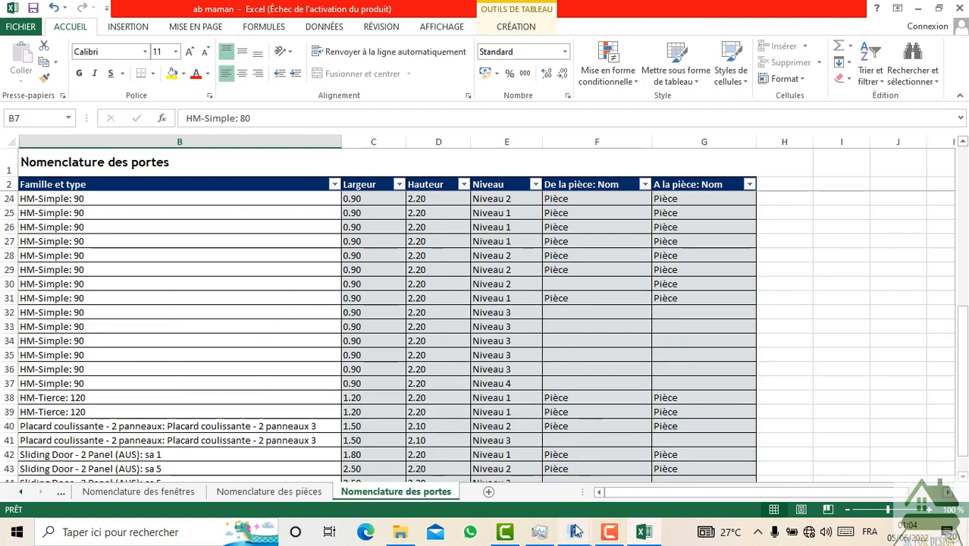
- Switch back to Revit and close the Gestion des liens dialog
mouse_move(576, 535)
click(543, 469)
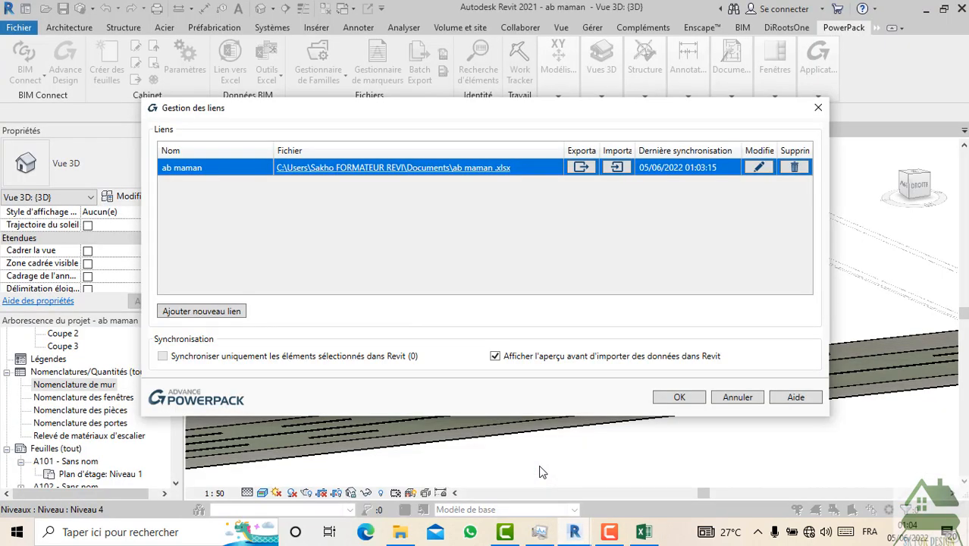
click(823, 113)
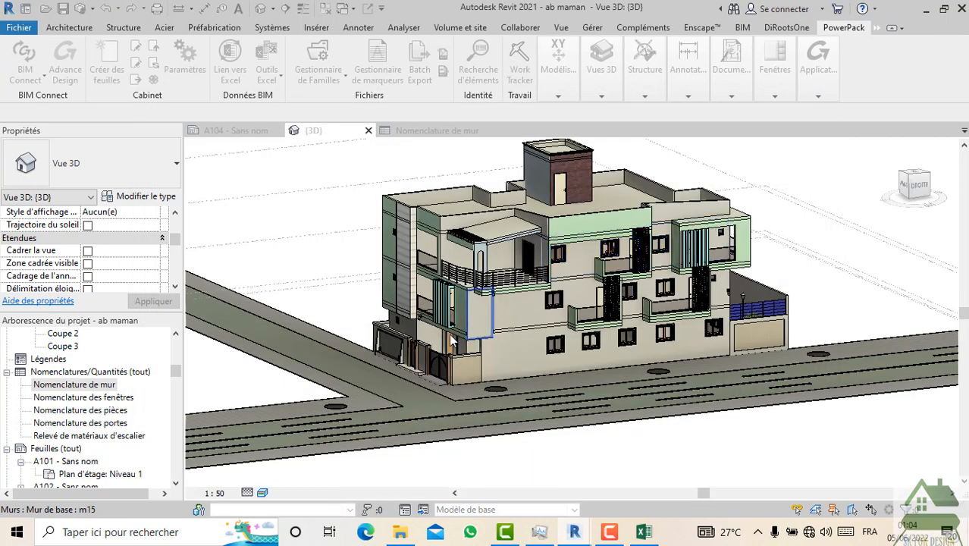